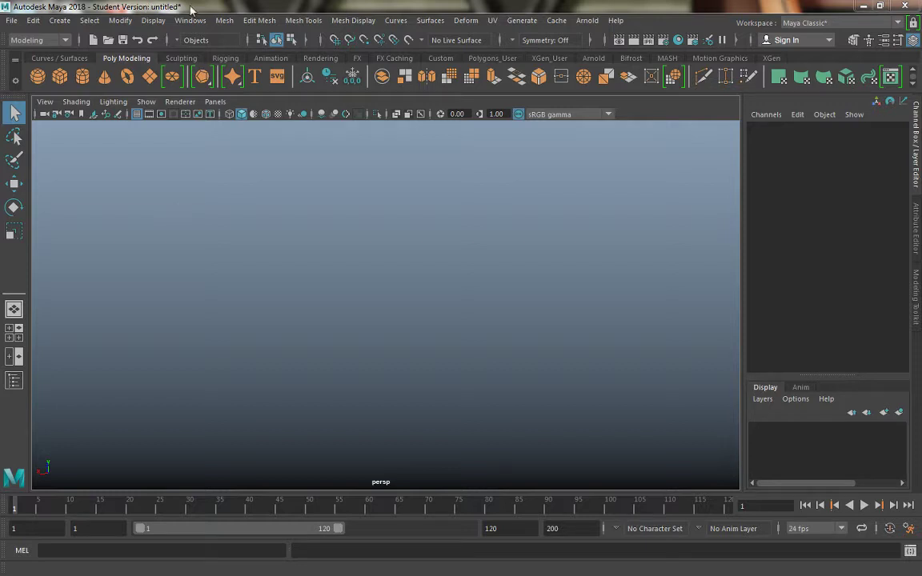
left_click(60, 21)
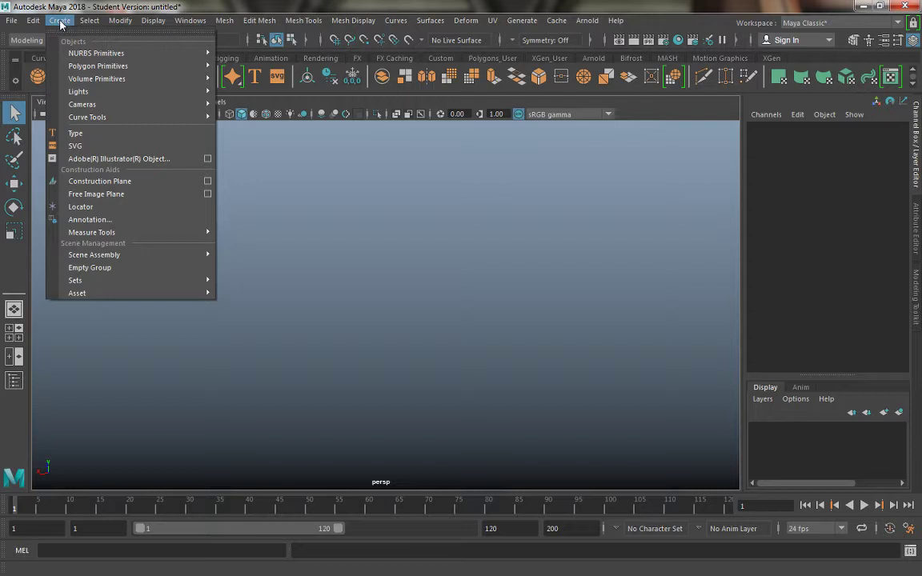
mouse_move(72, 69)
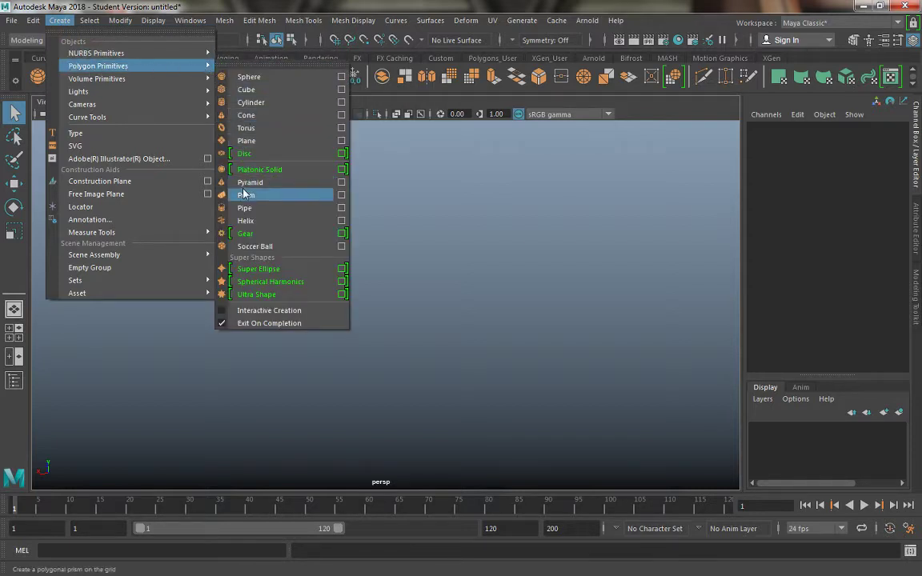
left_click(253, 237)
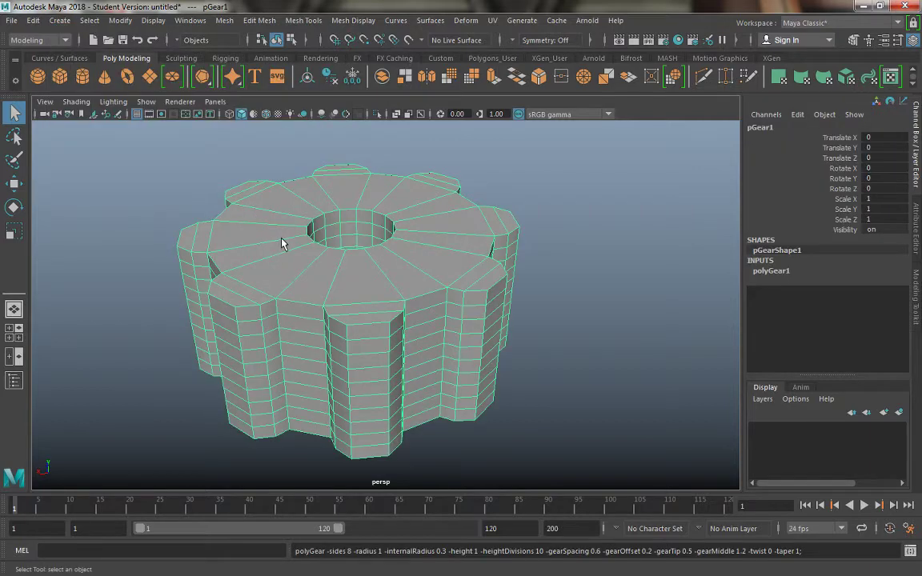
left_click_drag(299, 305, 311, 335, "alt")
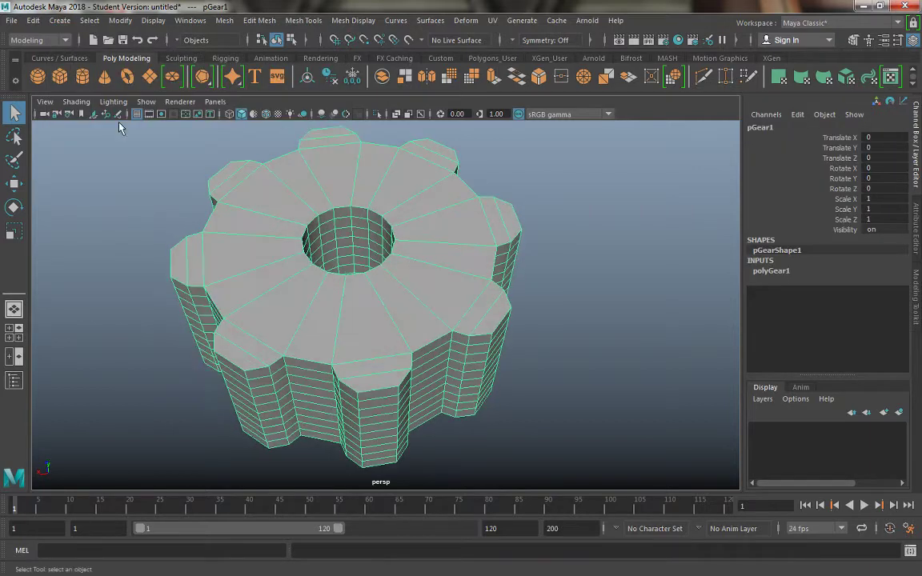
key("Delete")
Reset the polygon gear options and create a 16-sided gear with radius 1, internal radius 0.3 and height 1
left_click(53, 20)
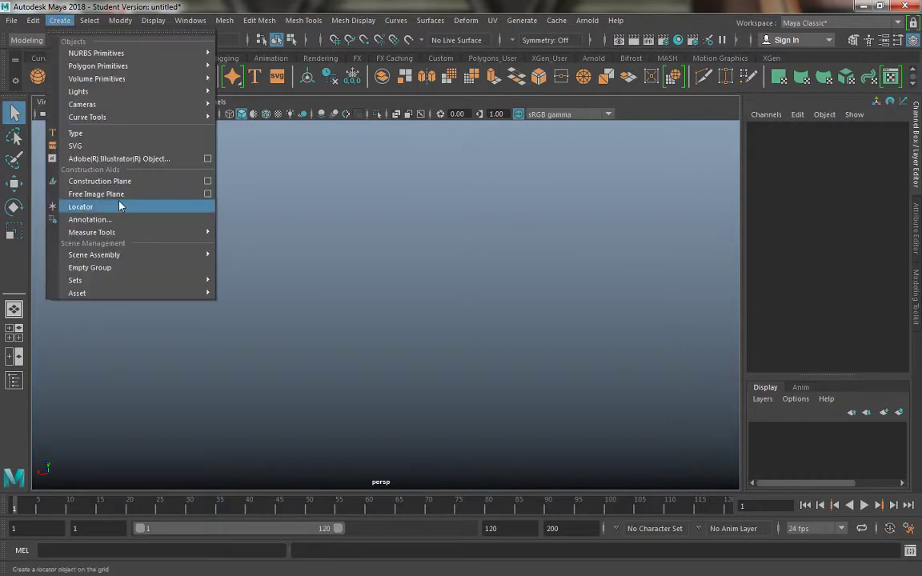
mouse_move(154, 78)
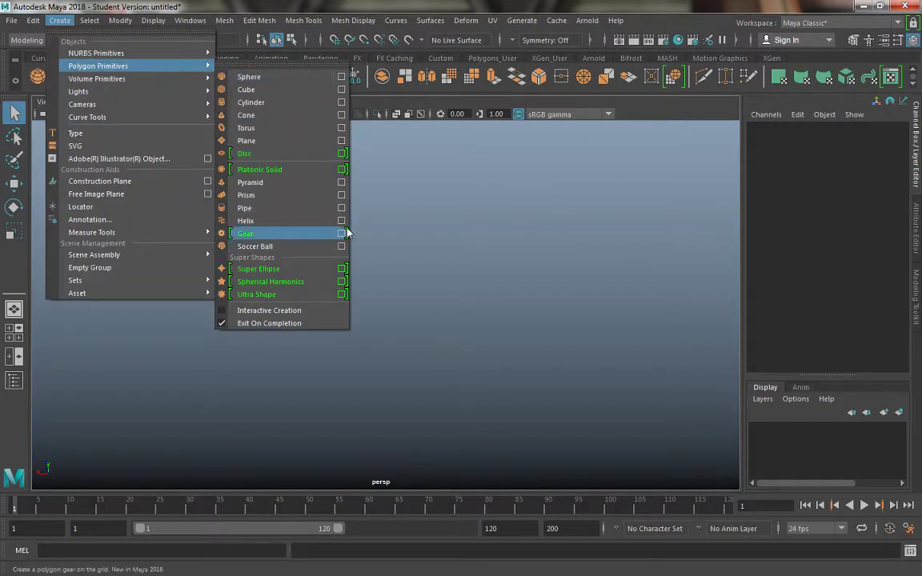
left_click(343, 233)
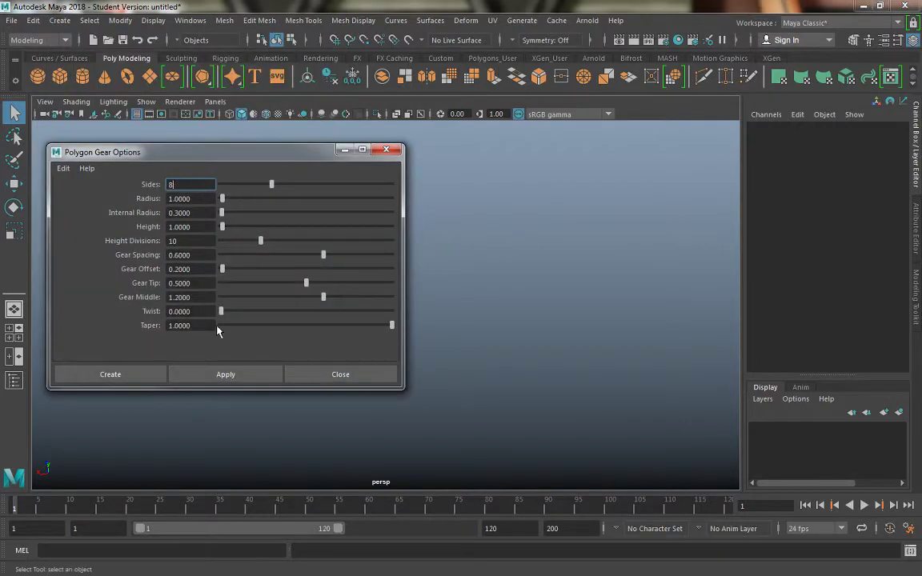
left_click(64, 168)
left_click(80, 193)
left_click(135, 376)
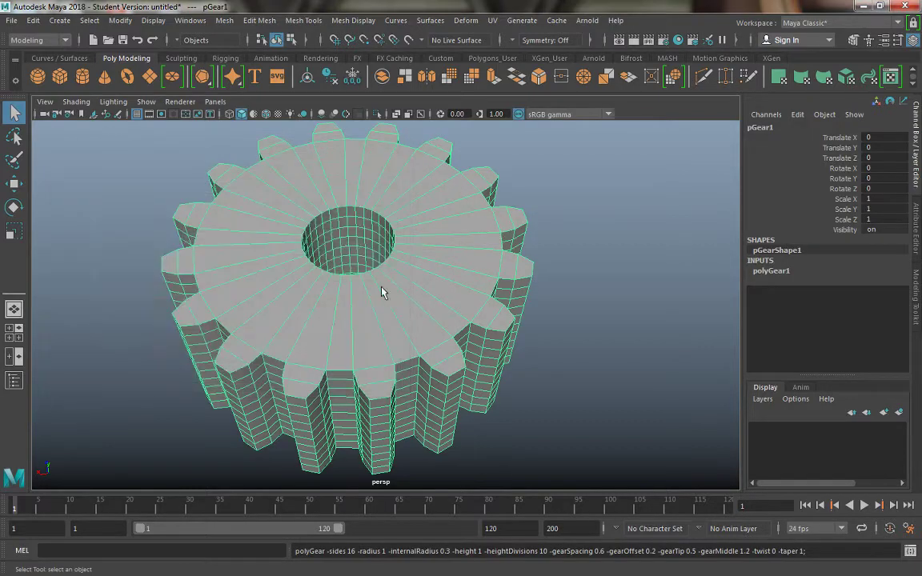
left_click_drag(381, 293, 323, 360, "alt")
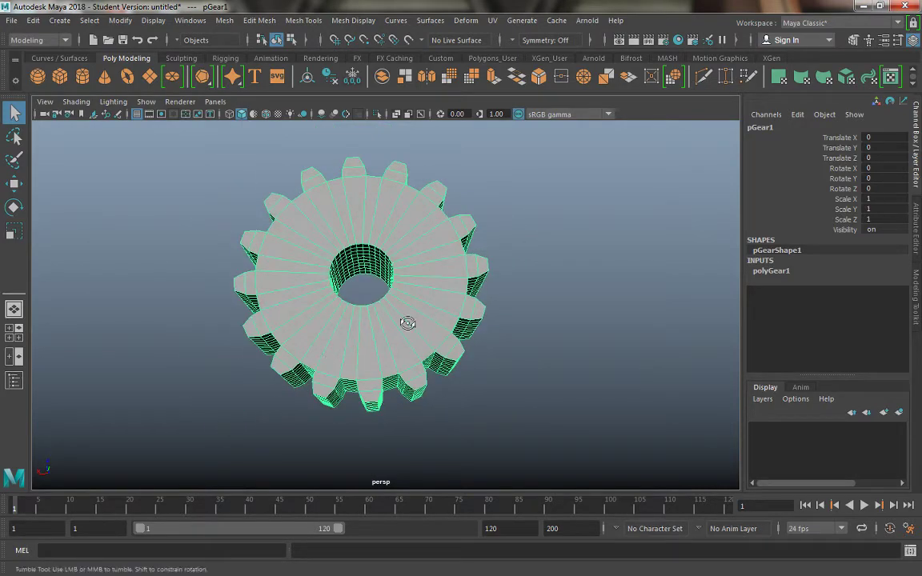
left_click_drag(408, 323, 397, 337, "alt")
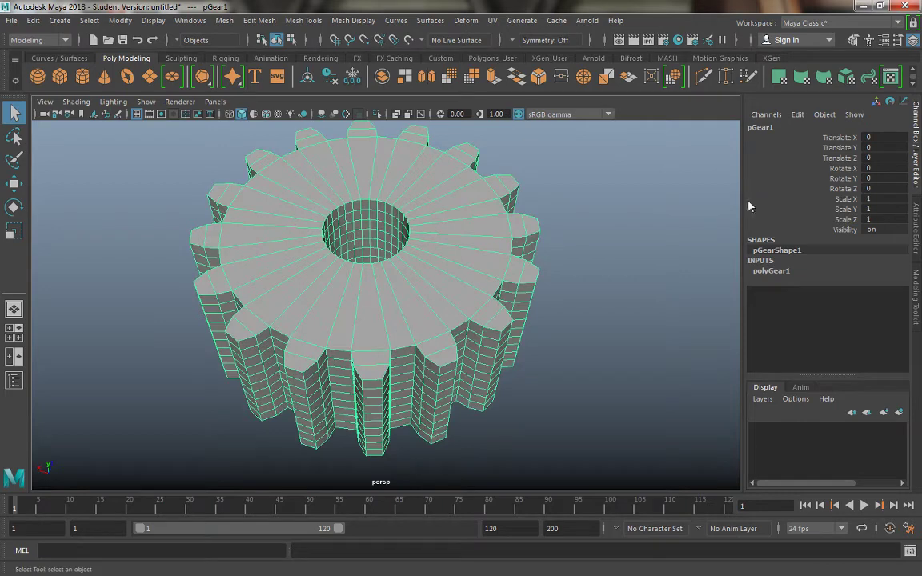
left_click_drag(544, 213, 502, 211, "alt")
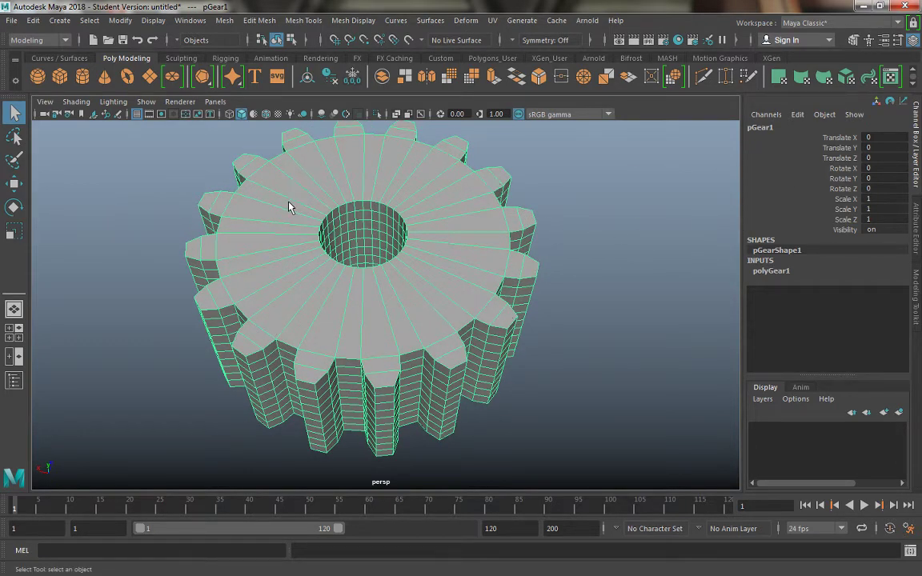
left_click_drag(290, 206, 404, 173, "alt")
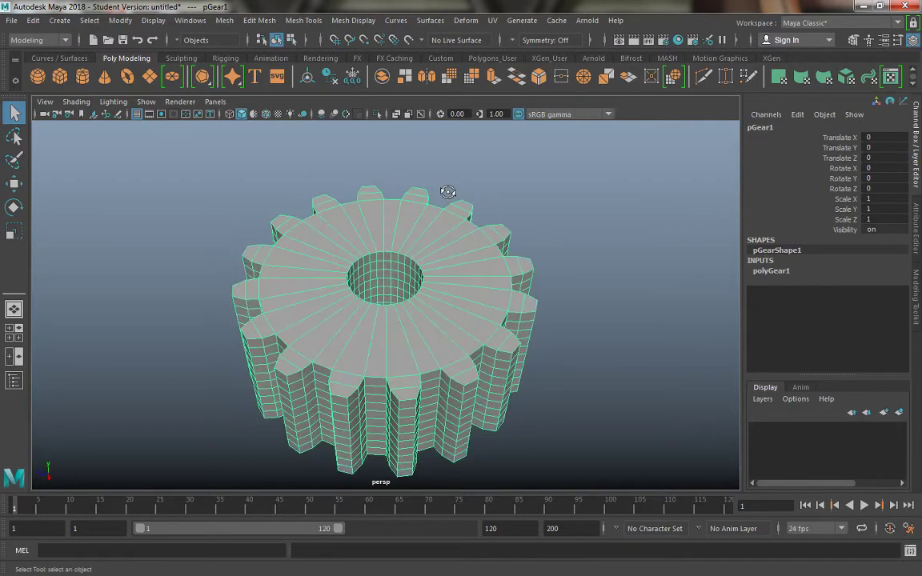
left_click_drag(371, 267, 424, 264, "alt")
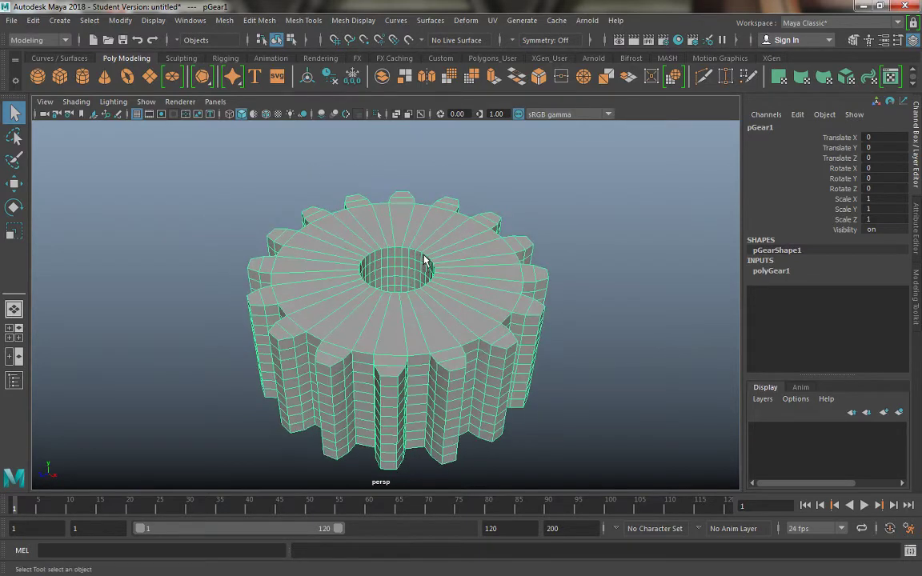
left_click_drag(330, 186, 299, 184, "alt")
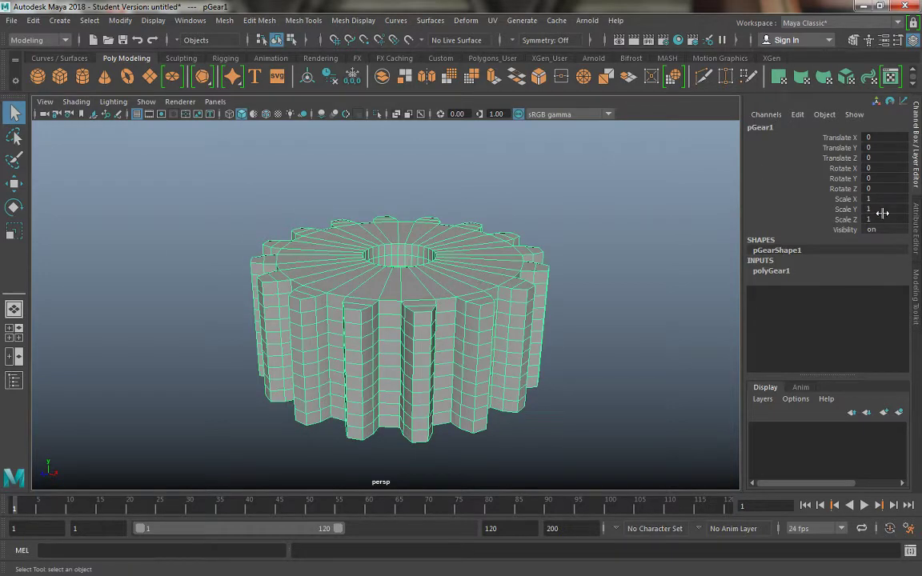
Show the gear's creation attributes and set its number of sides to 12
left_click(918, 225)
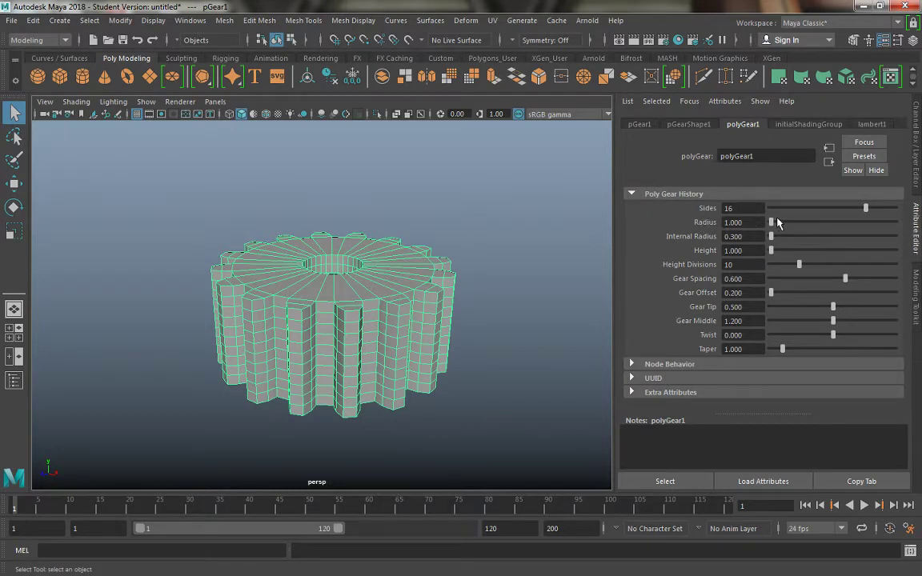
left_click_drag(865, 210, 830, 212)
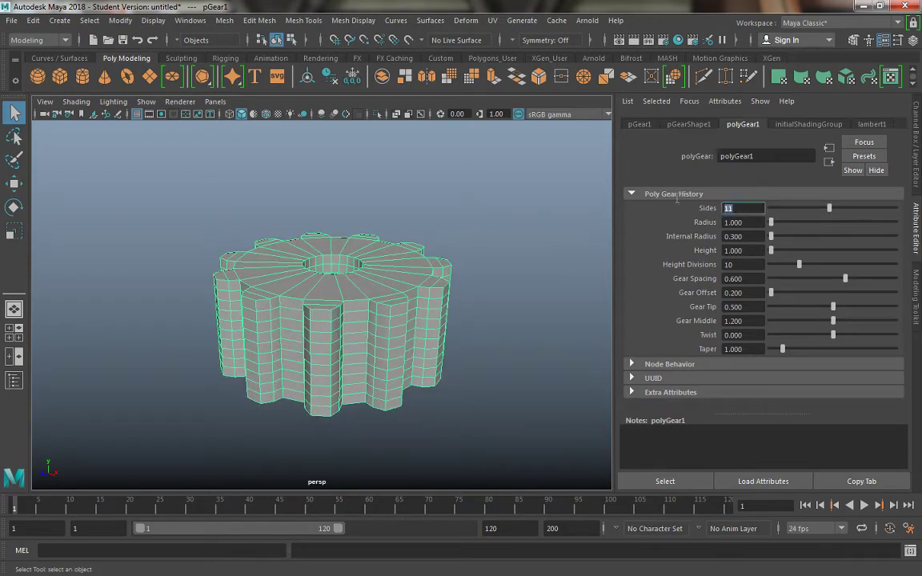
type("12")
key("Return")
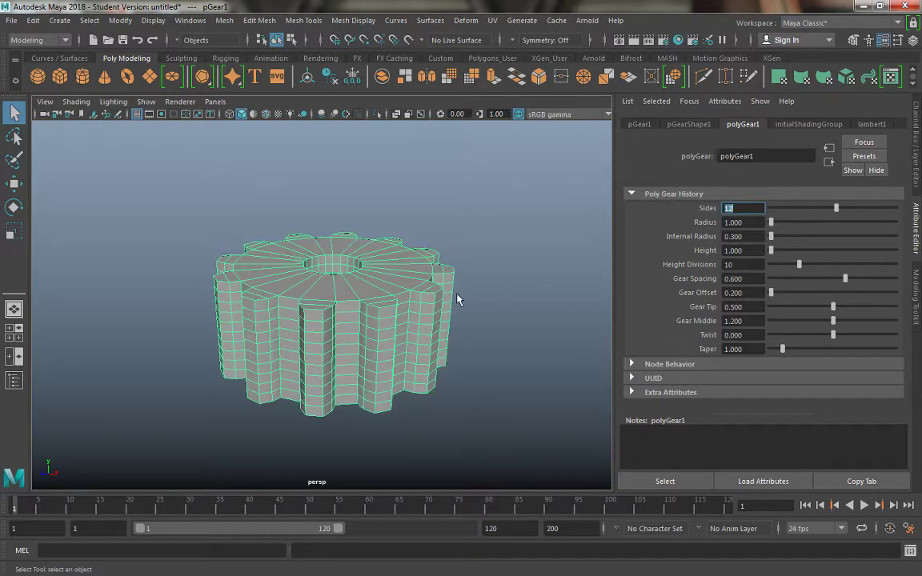
Enlarge the gear into a thin ring with a radius of about 2.578 and an internal radius of about 2.320
left_click_drag(457, 300, 449, 324, "alt")
left_click_drag(775, 228, 772, 227)
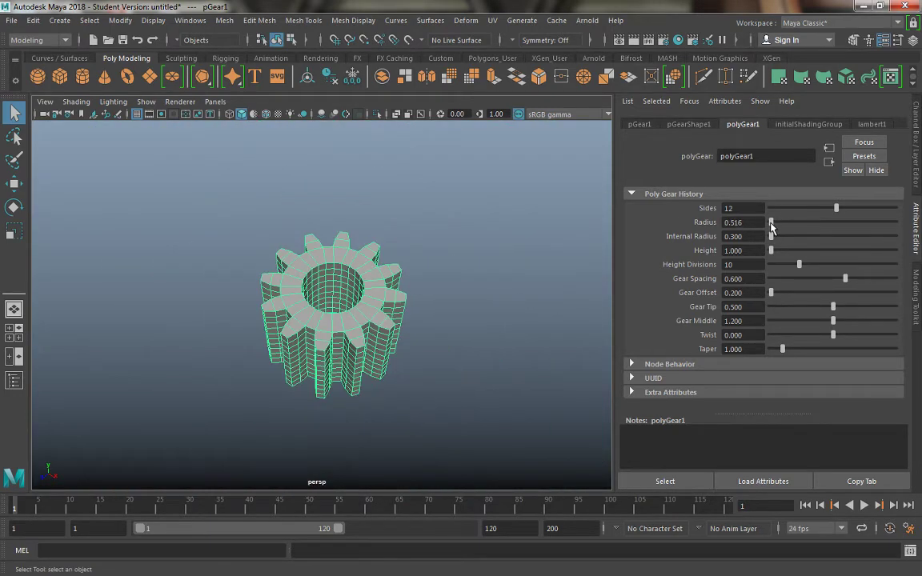
mouse_move(527, 300)
left_mouse_down("alt")
mouse_move(506, 238)
mouse_move(525, 300)
mouse_move(530, 294)
left_mouse_up("alt")
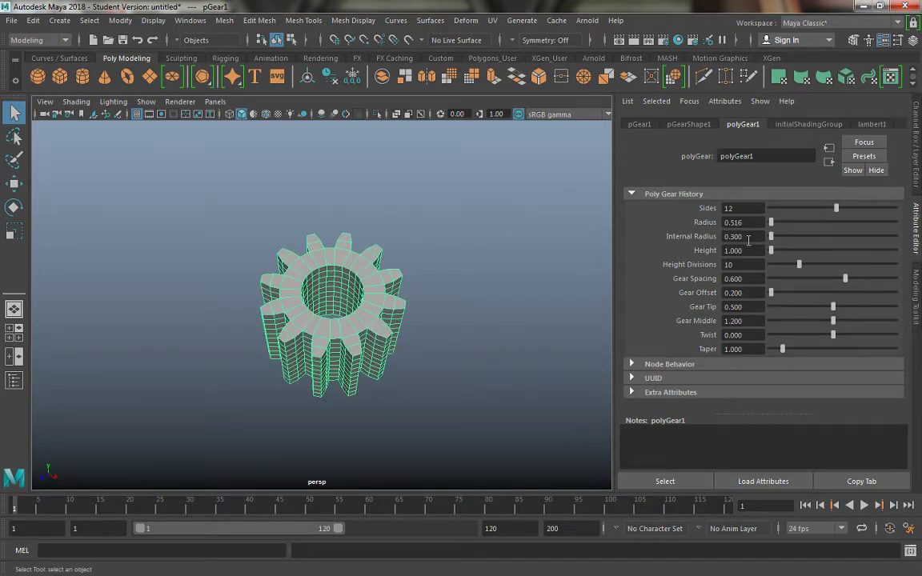
mouse_move(772, 238)
left_mouse_down()
mouse_move(774, 225)
mouse_move(776, 241)
left_mouse_up()
scroll(447, 258, "down", 6)
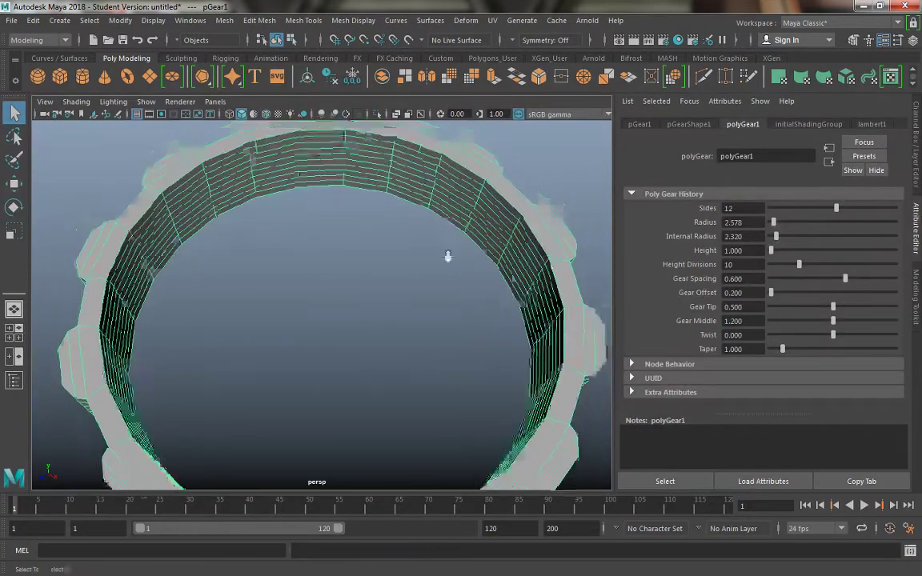
Examine the ring-shaped gear's inner wall and outer teeth from several angles
left_click_drag(345, 220, 372, 262, "alt")
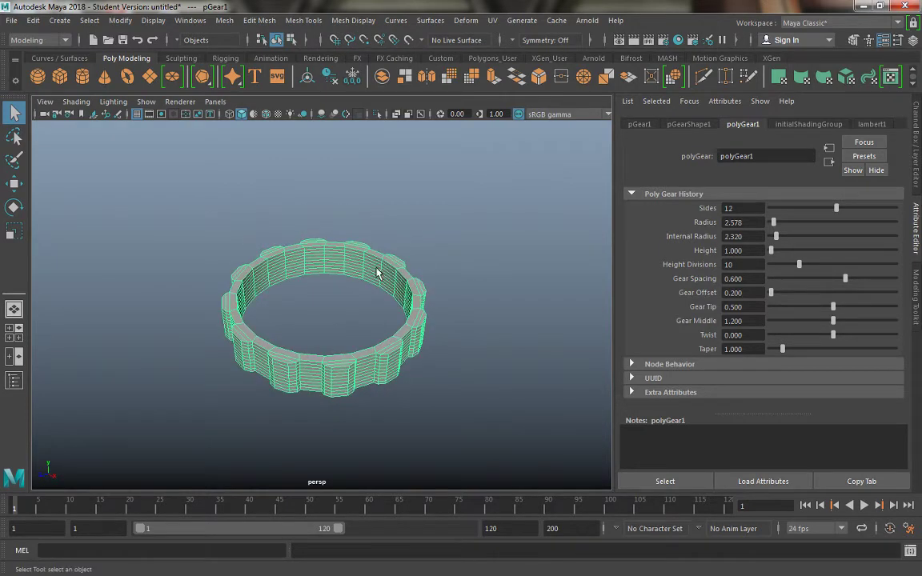
left_click_drag(357, 298, 313, 228, "alt")
mouse_move(309, 268)
left_mouse_down("alt")
mouse_move(334, 251)
mouse_move(319, 264)
mouse_move(307, 237)
mouse_move(303, 259)
left_mouse_up("alt")
left_click_drag(323, 367, 304, 334, "alt")
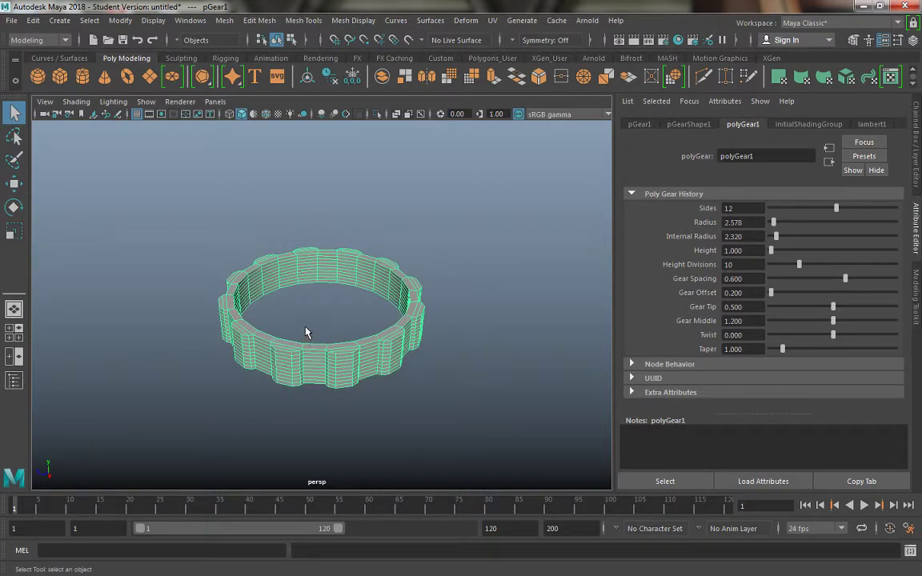
left_click_drag(313, 316, 302, 290, "alt")
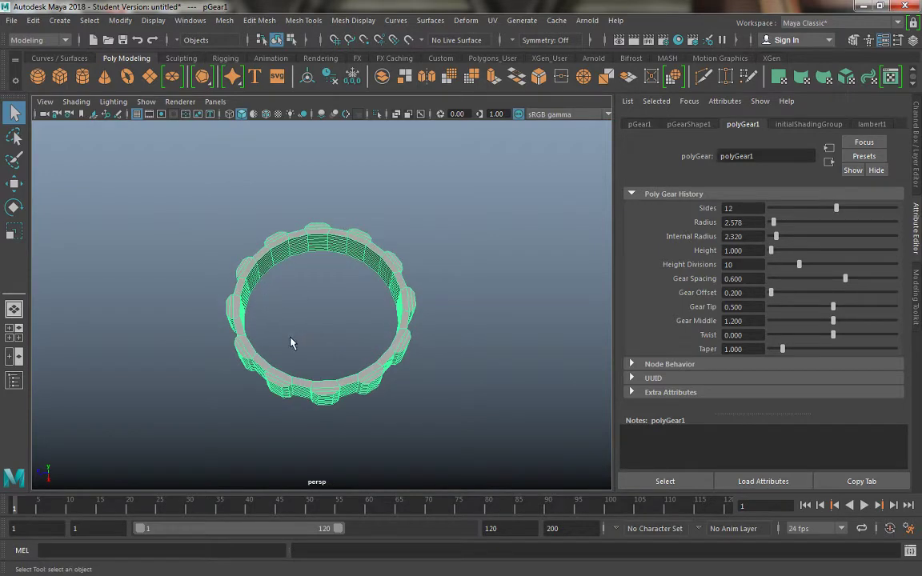
left_click_drag(292, 343, 339, 402, "alt")
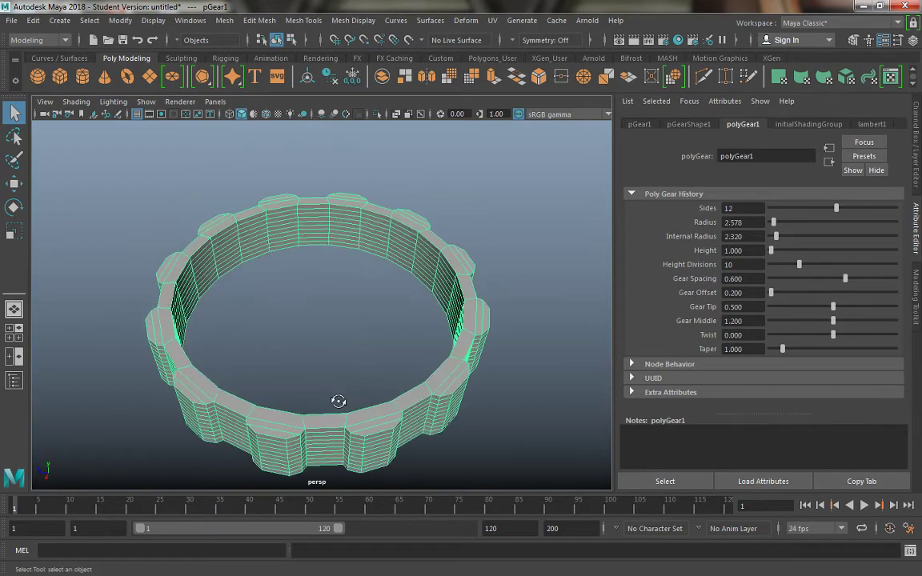
right_click_drag(339, 402, 306, 324, "alt")
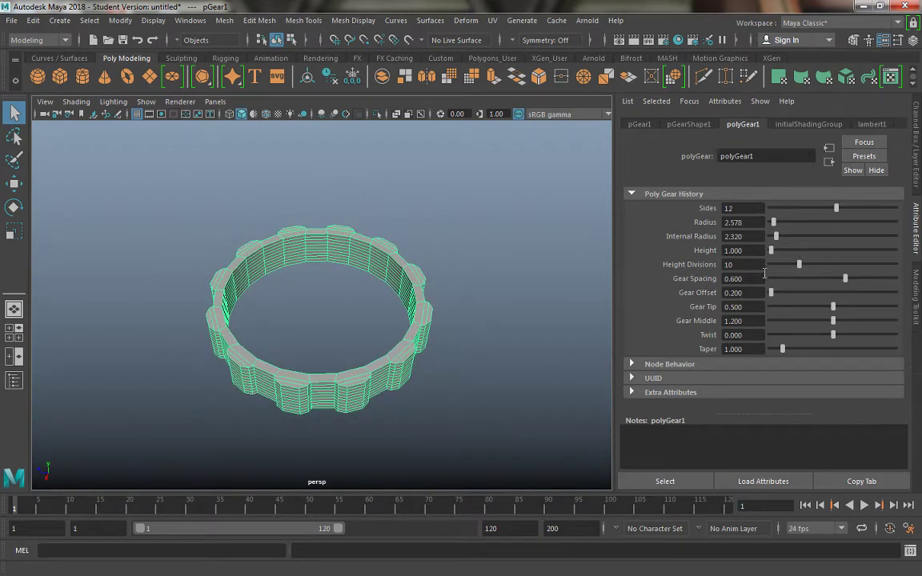
Set the gear's height to about 2.063 and its height divisions to 6
left_click_drag(773, 253, 774, 255)
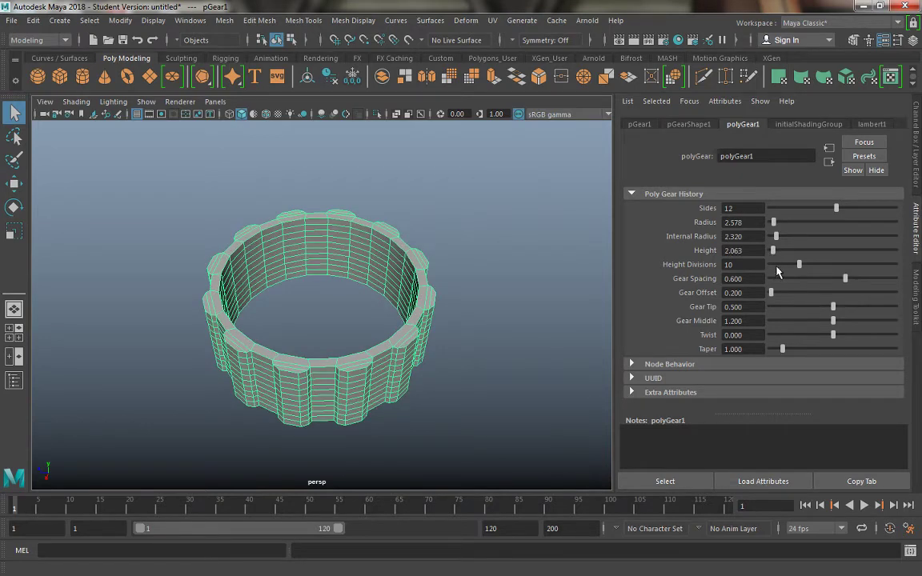
left_click_drag(800, 265, 758, 265)
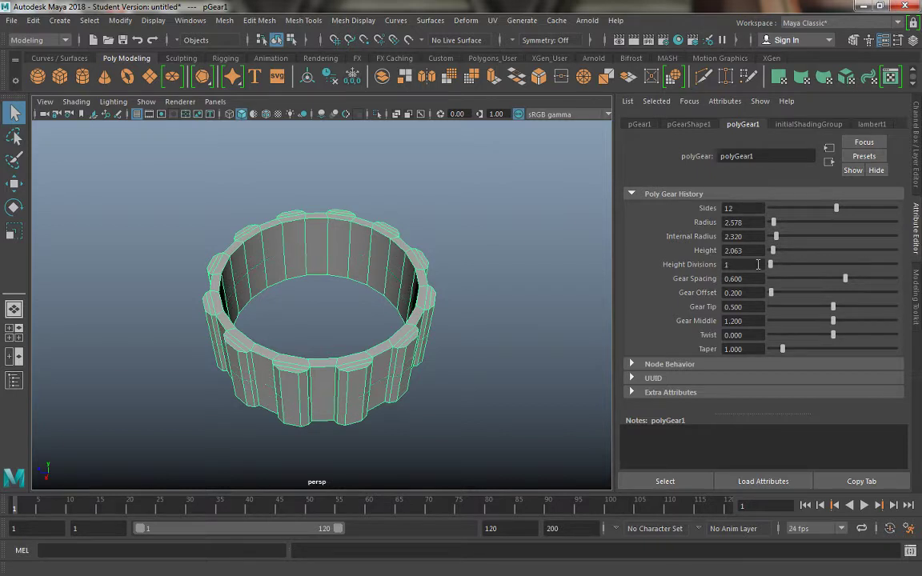
left_click_drag(407, 277, 384, 229, "alt")
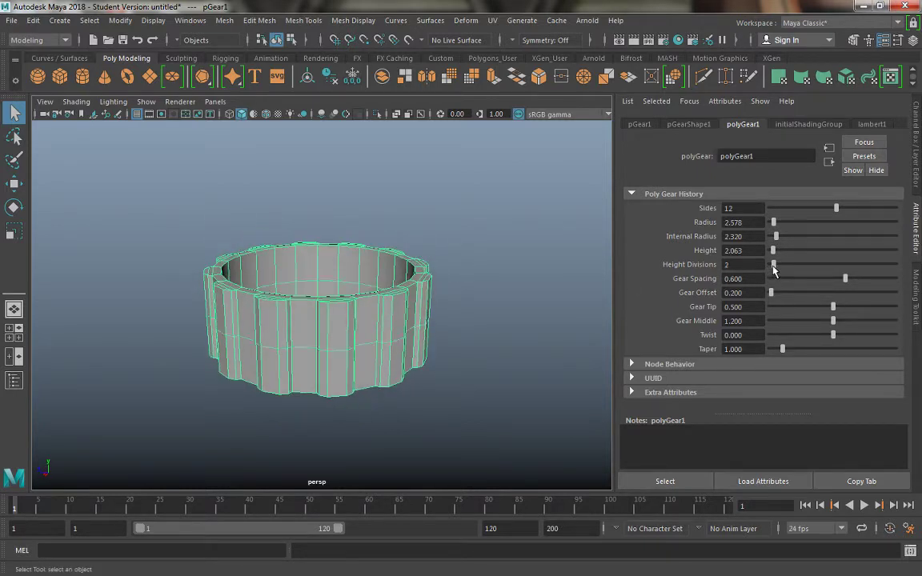
left_click_drag(773, 269, 786, 273)
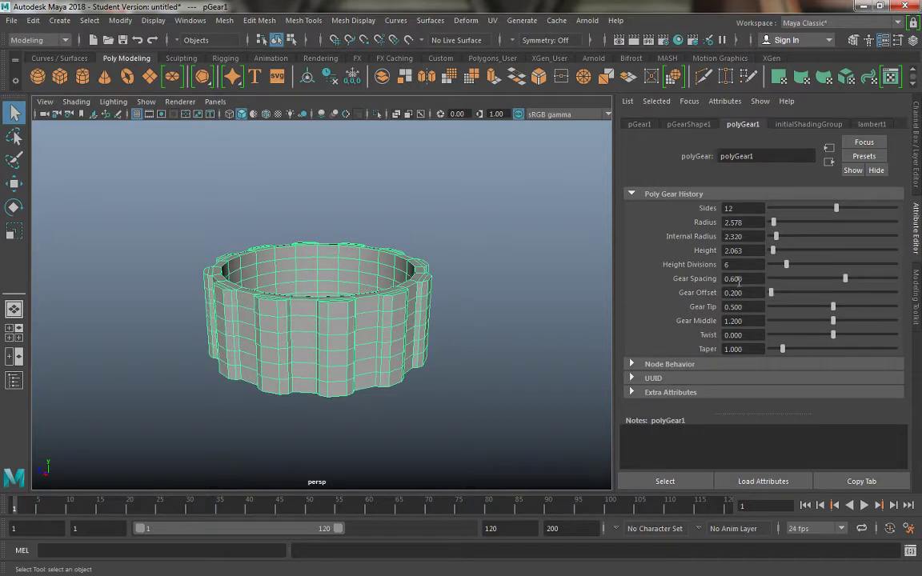
Narrow and lengthen the gear's teeth with a gear spacing of about 0.392 and a gear offset of about 1.031
left_click_drag(846, 280, 778, 300)
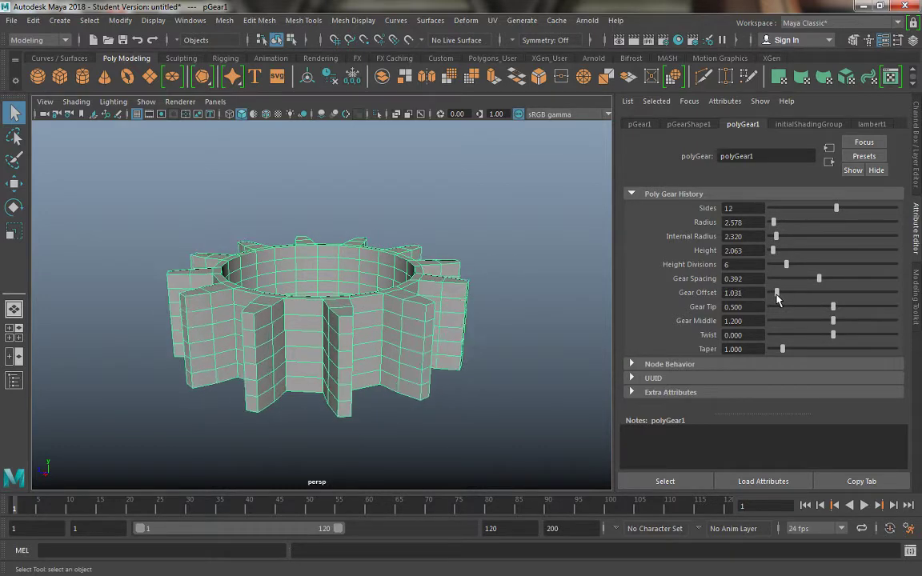
left_click_drag(534, 278, 520, 315, "alt")
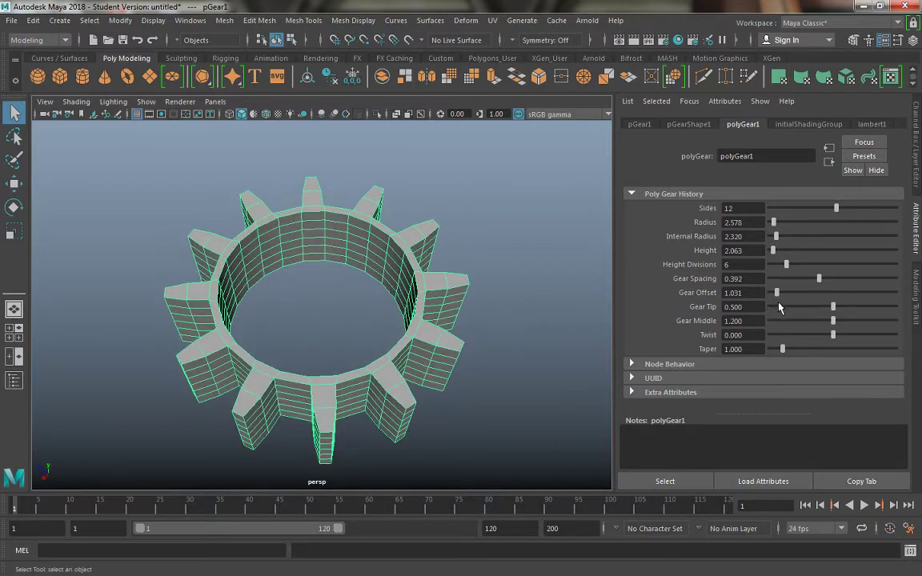
Adjust the tooth profile to a gear tip of about 0.536 and a gear middle of about 1.027
left_click_drag(834, 310, 921, 341)
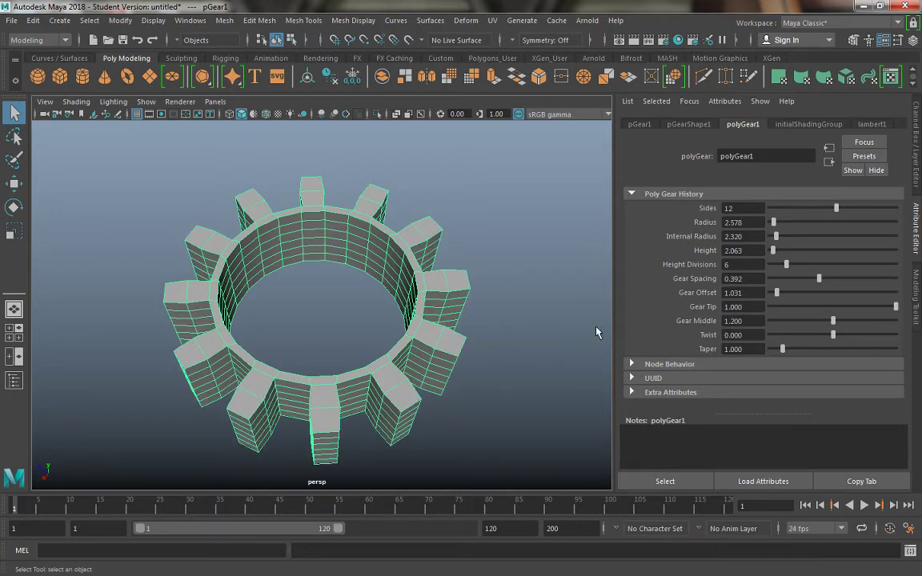
left_click_drag(597, 332, 667, 326, "alt")
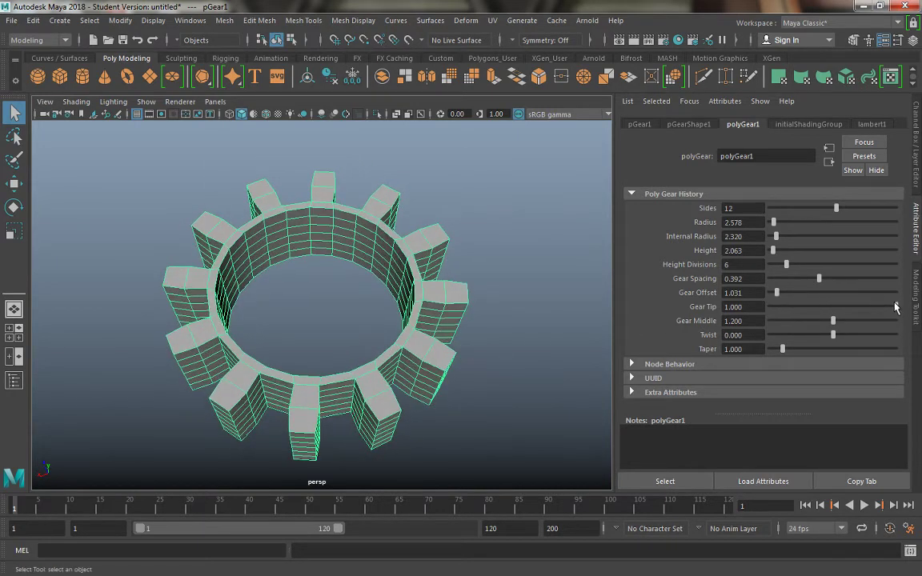
left_click_drag(896, 308, 825, 326)
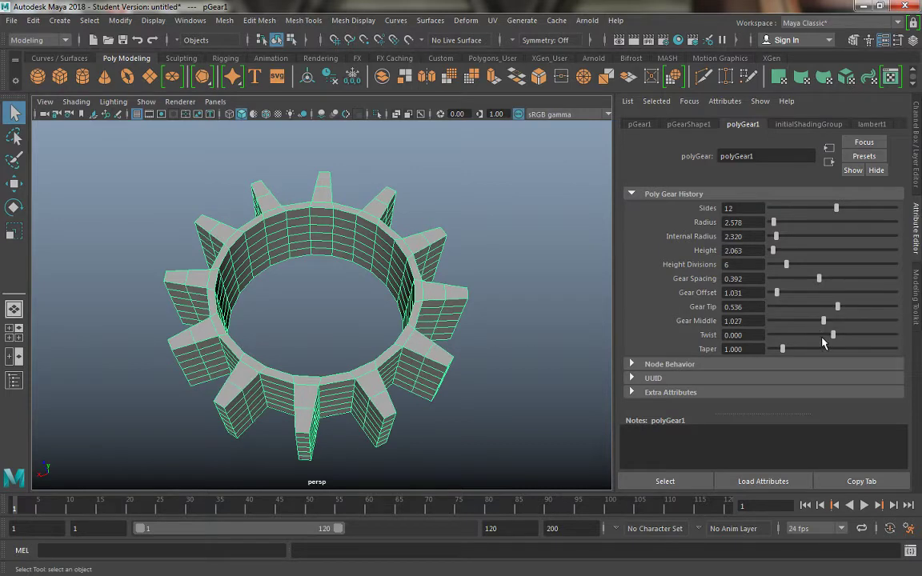
left_click_drag(522, 286, 442, 232, "alt")
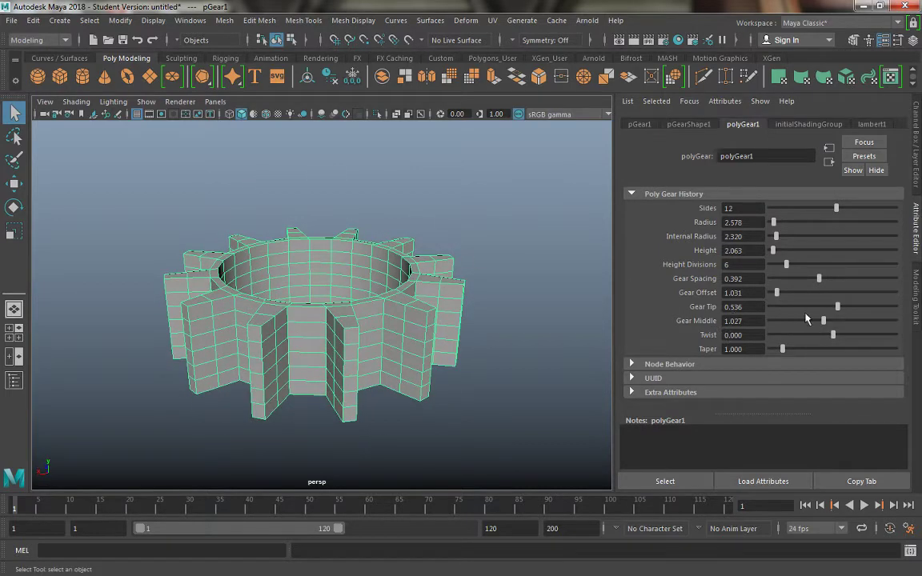
Set the gear's twist to about -35.876 and its taper to about 1.599 for slanted, flared teeth
left_click_drag(833, 335, 789, 350)
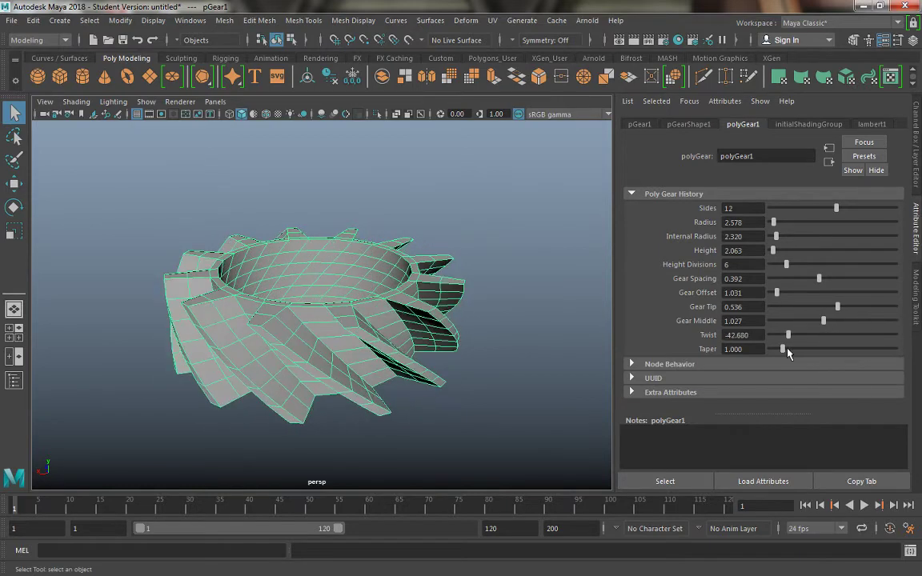
left_click_drag(486, 281, 420, 304, "alt")
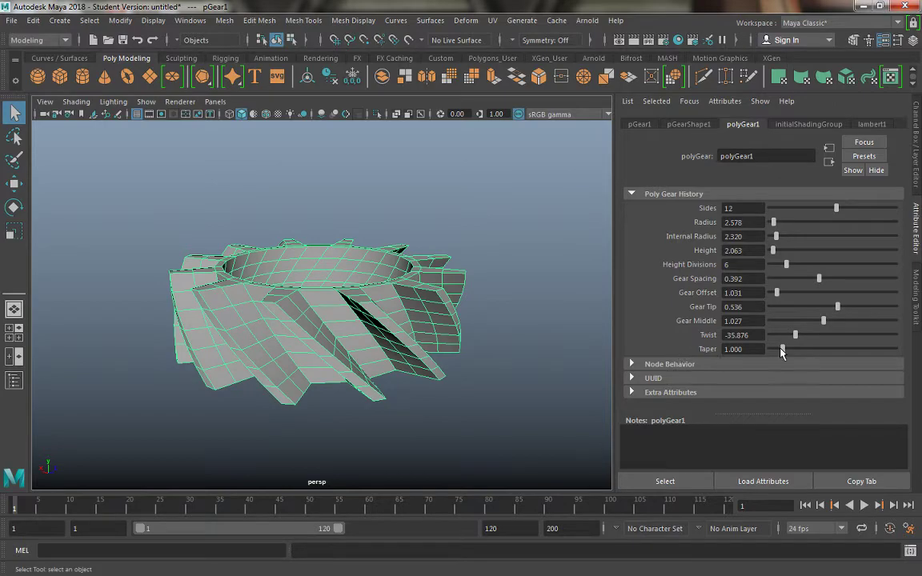
left_click_drag(783, 350, 793, 357)
left_click_drag(786, 353, 791, 353)
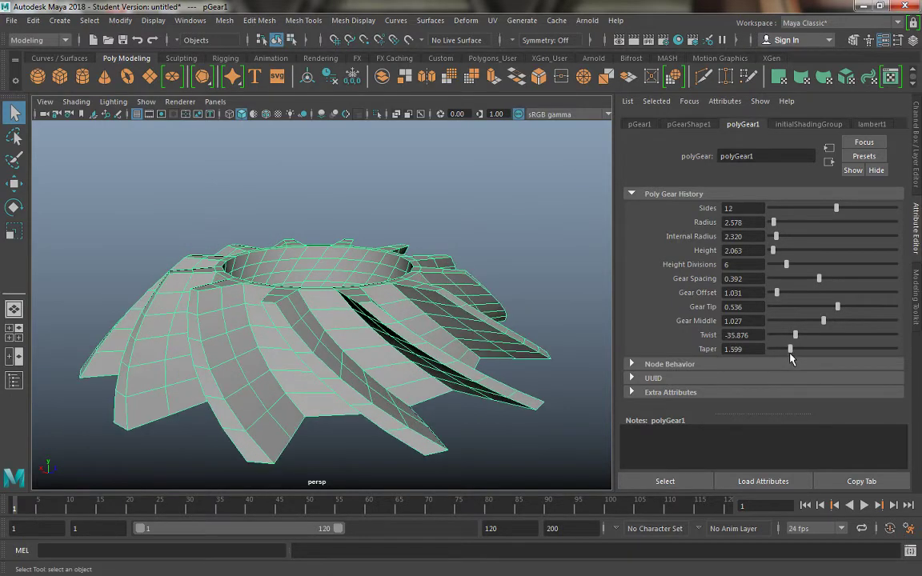
left_click_drag(487, 320, 484, 364, "alt")
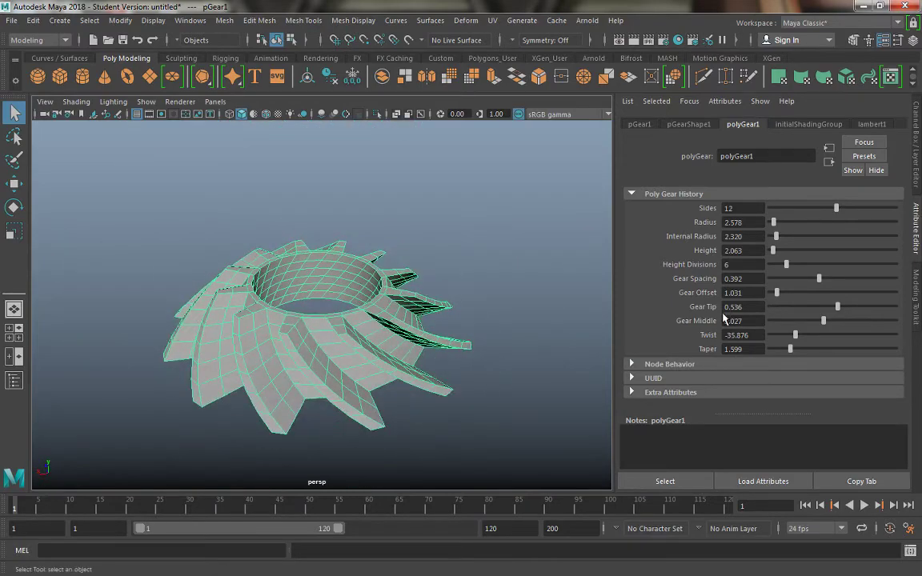
left_click_drag(233, 264, 286, 313, "alt")
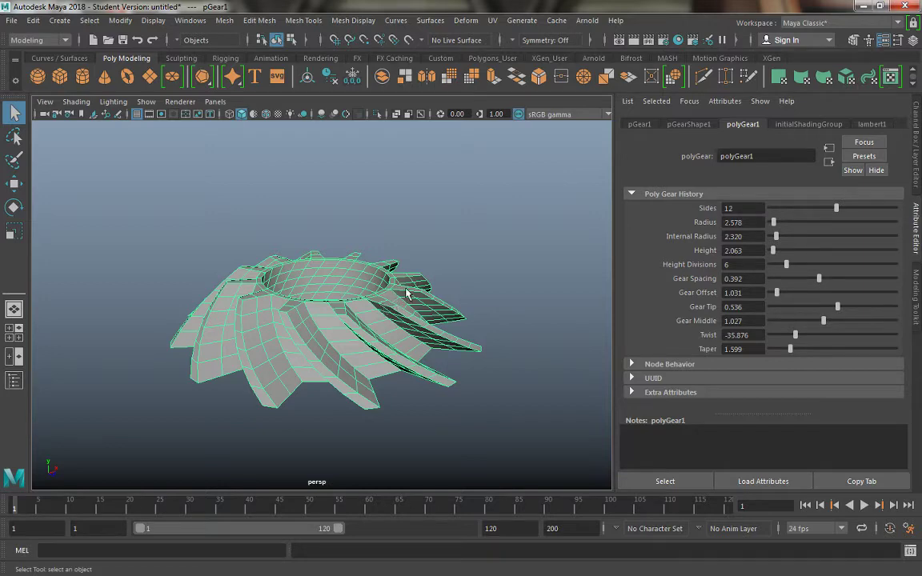
left_click_drag(320, 305, 303, 214, "alt")
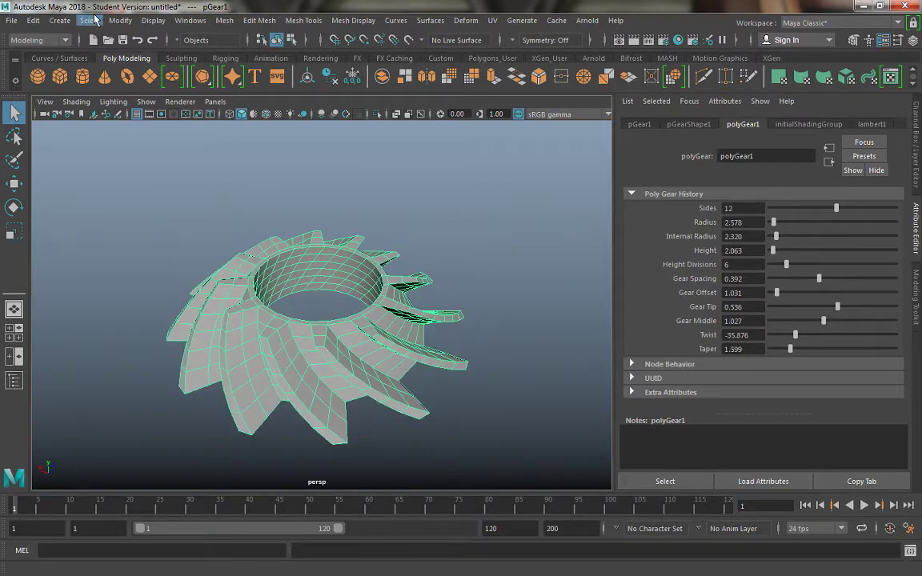
Review the available polygon primitives and examine the deselected gear from several angles and farther away
left_click(59, 20)
mouse_move(200, 66)
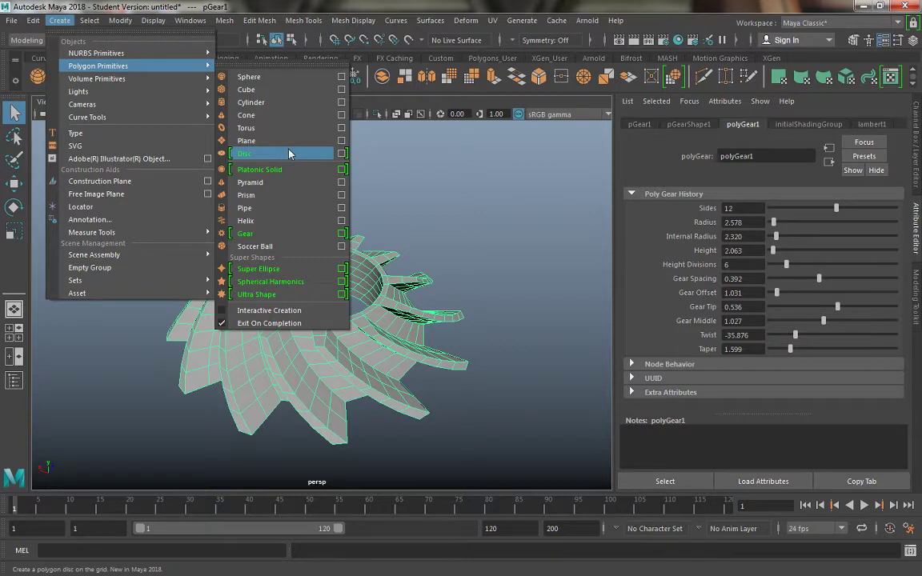
left_click(422, 166)
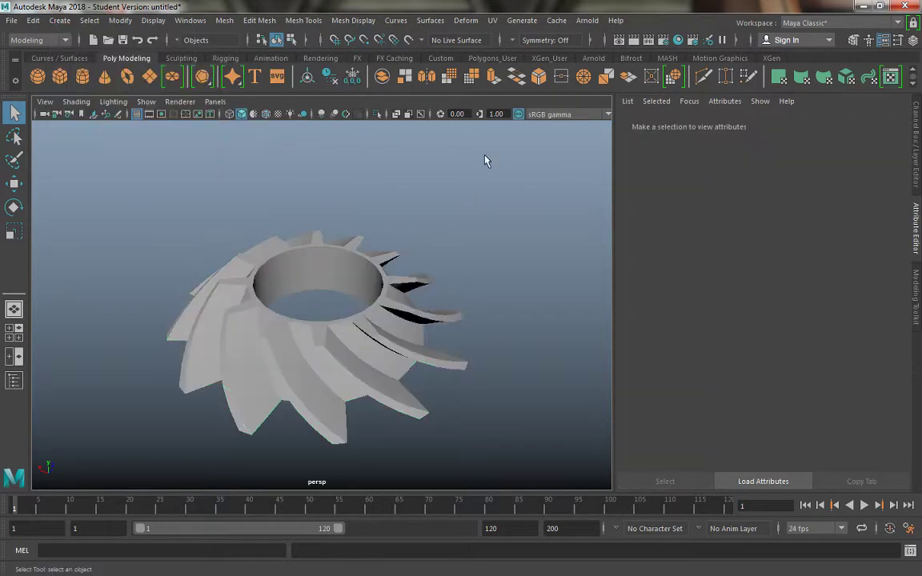
left_click(377, 334)
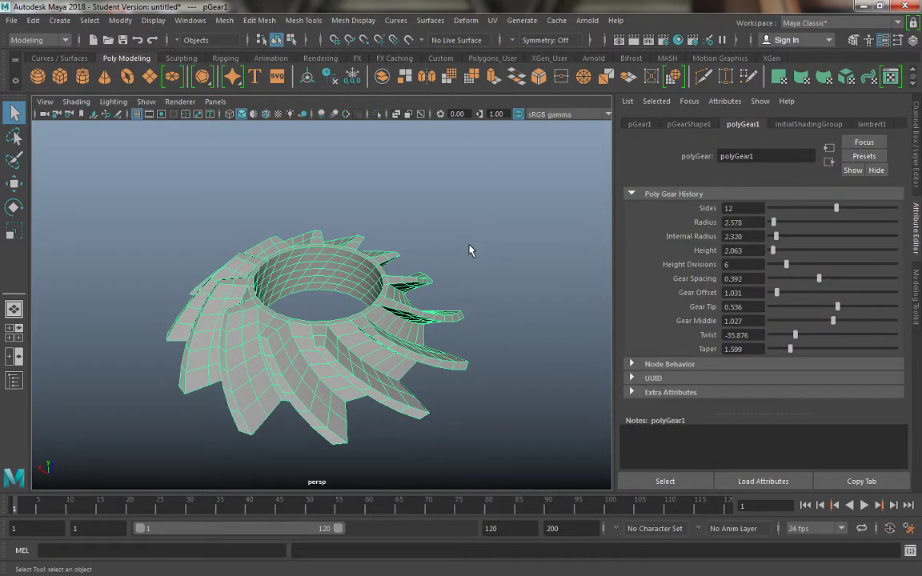
left_click(472, 251)
left_click_drag(385, 257, 430, 307, "alt")
left_click_drag(361, 313, 386, 313, "alt")
scroll(424, 355, "down", 3)
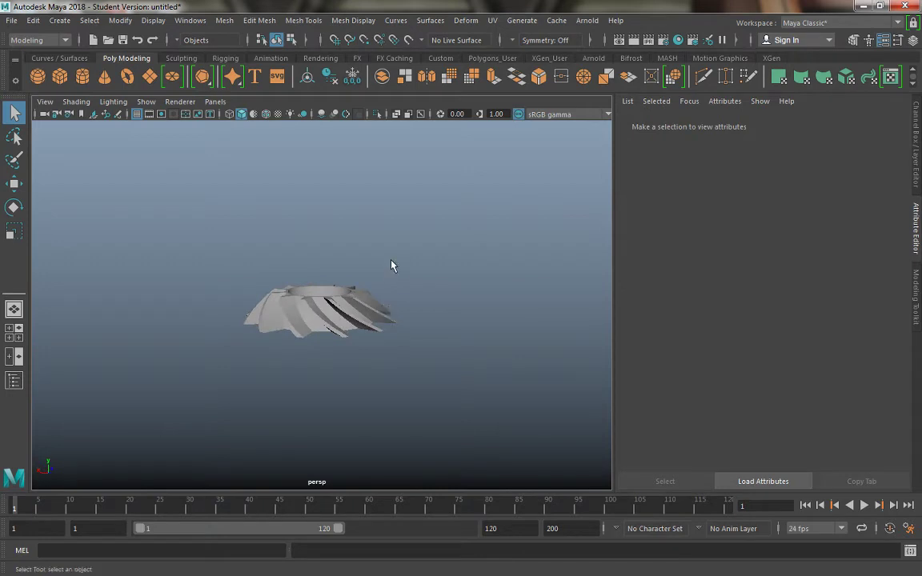
left_click_drag(376, 247, 386, 241, "alt")
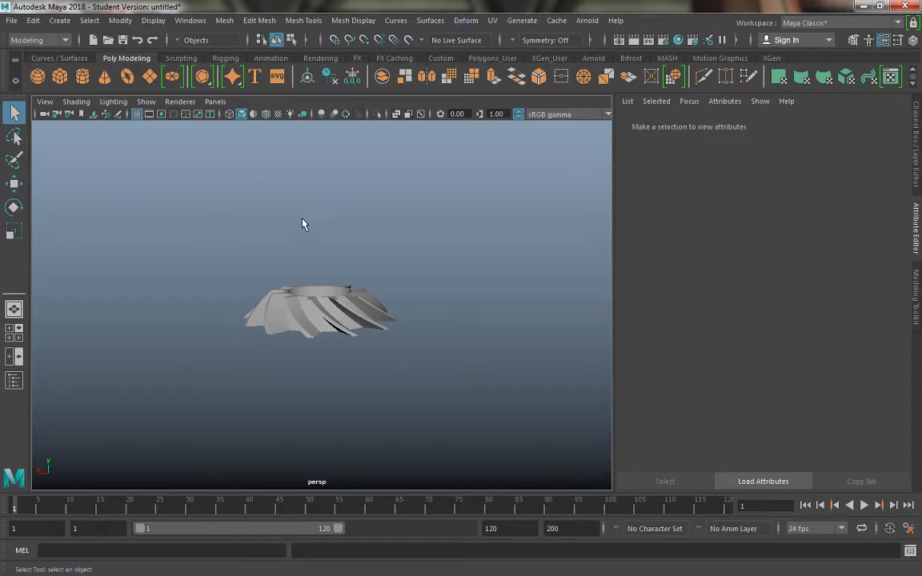
left_click_drag(299, 222, 299, 251, "alt")
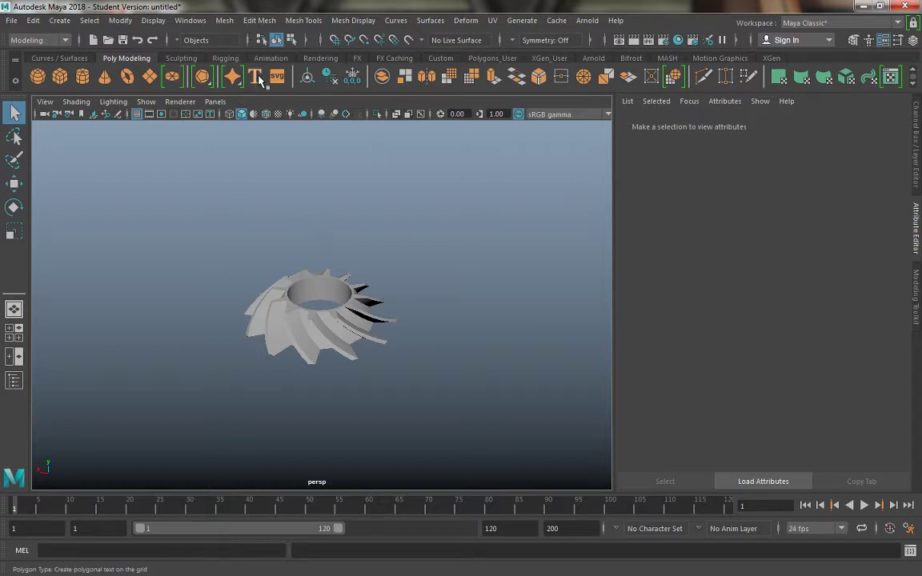
Create a polygon cylinder and move it along the X axis until it stands clear beside the gear
left_click(83, 76)
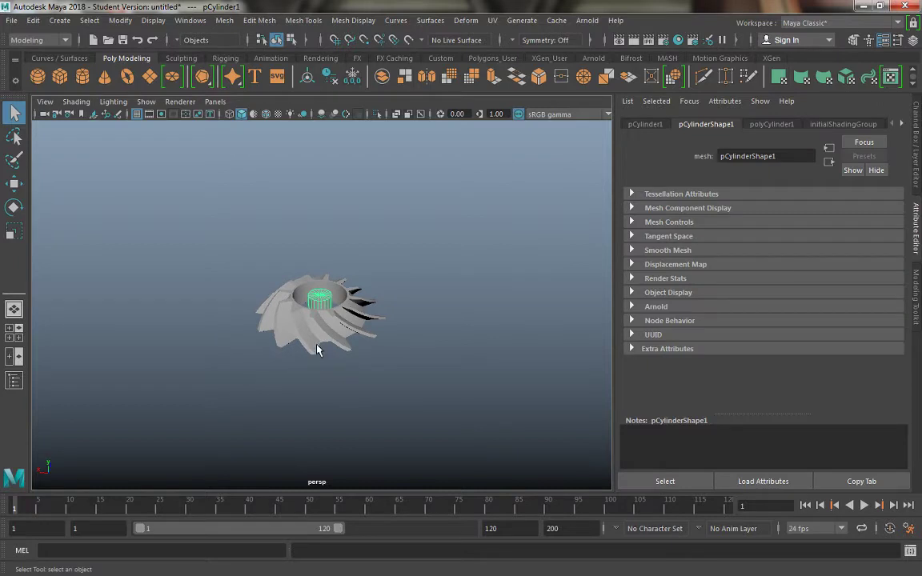
key("w")
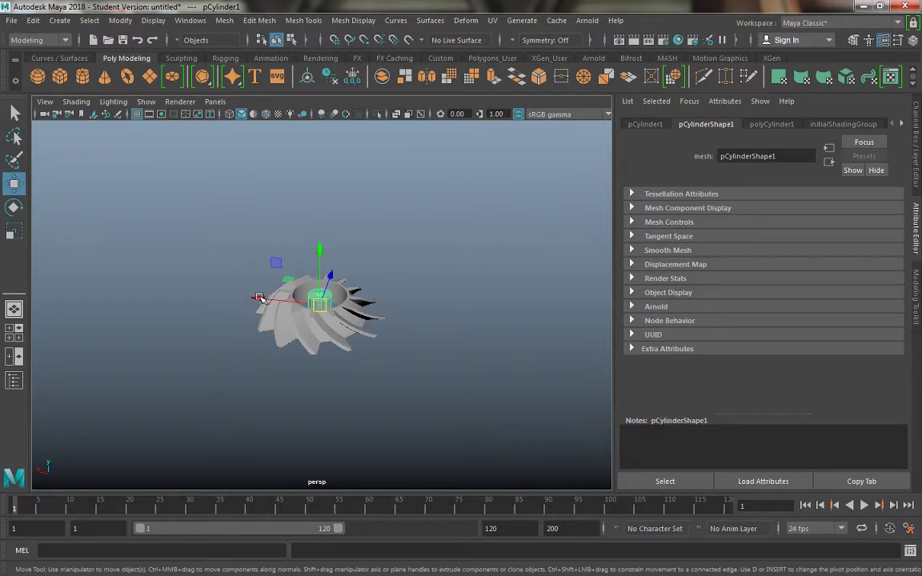
left_click_drag(266, 297, 535, 334)
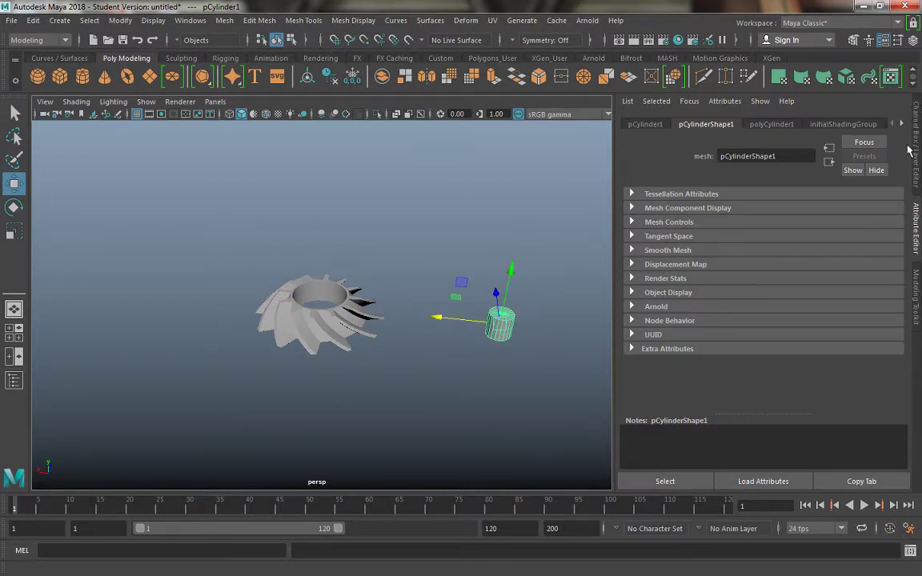
Stretch the cylinder along its vertical axis into a tall, thin pole, scaled to about 14.271 in Y
left_click(778, 126)
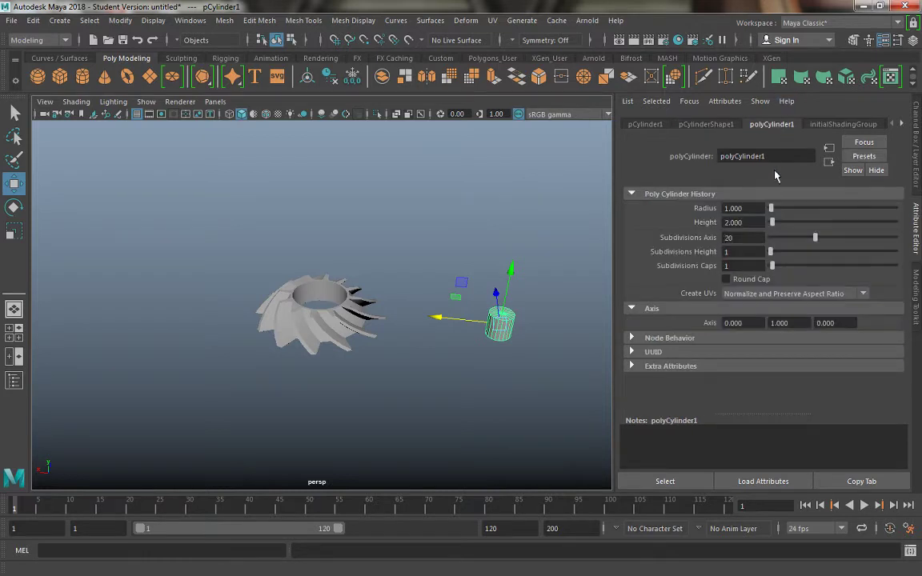
key("r")
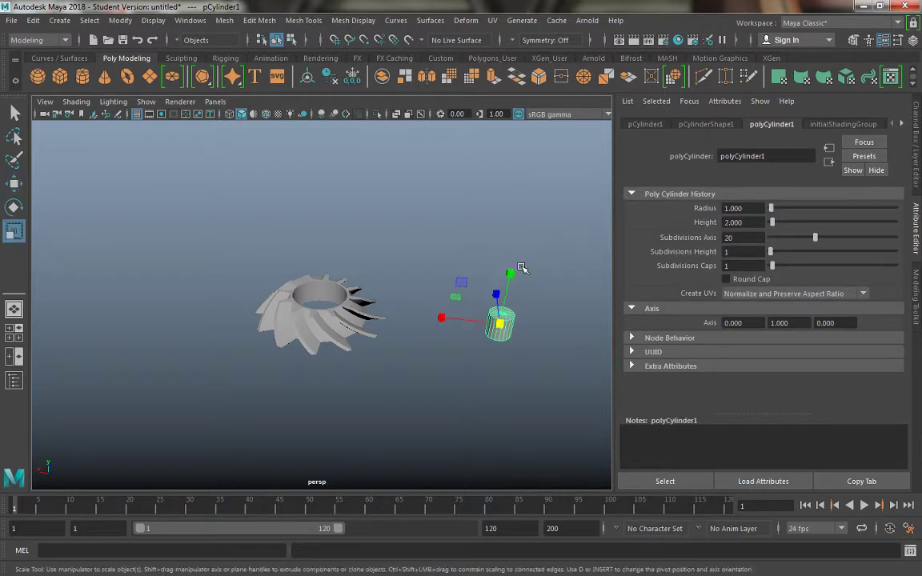
left_click_drag(501, 272, 522, 158)
key("ctrl+z")
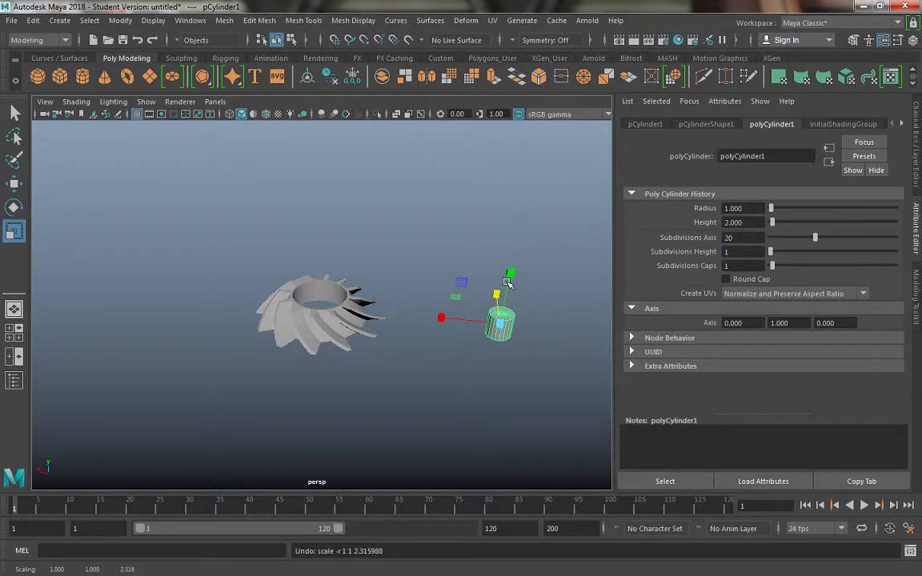
left_click_drag(511, 282, 516, 131, "alt")
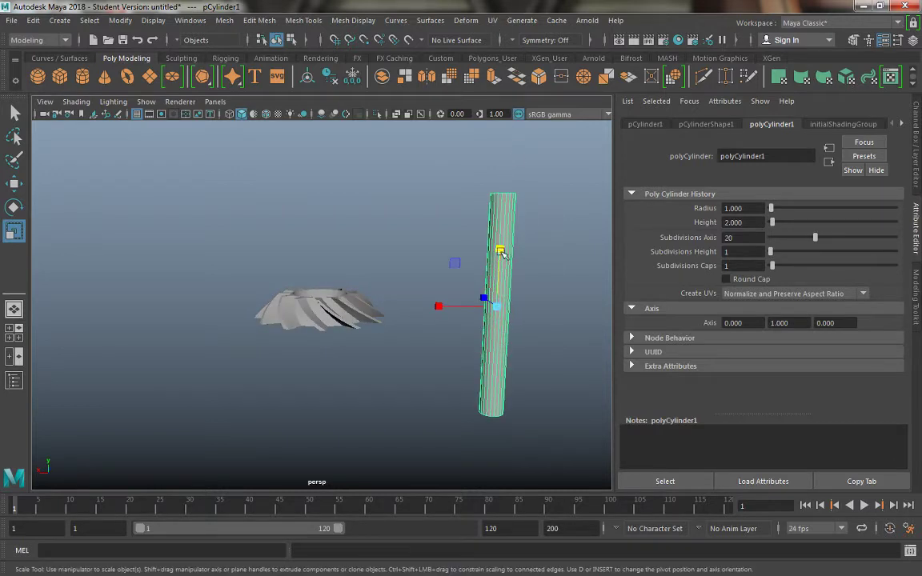
left_click_drag(500, 249, 497, 172)
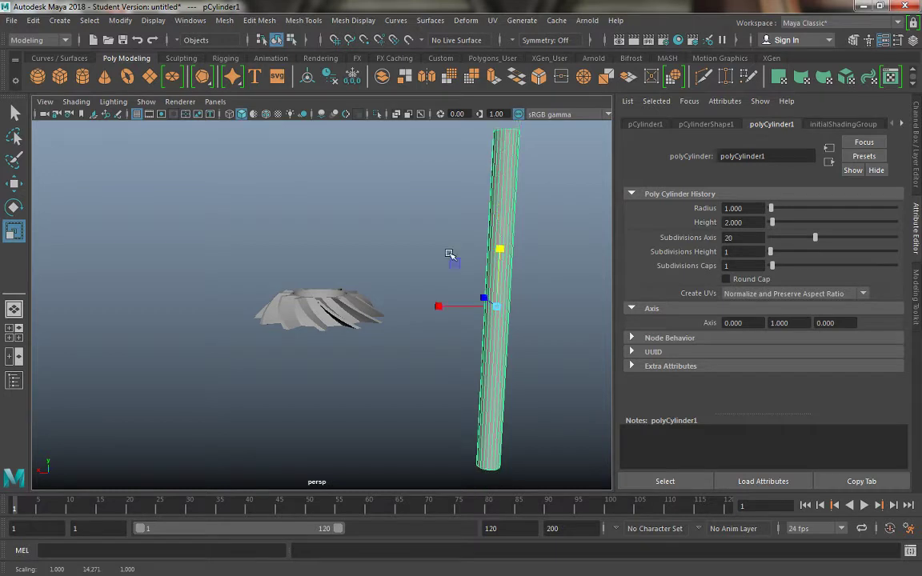
middle_click_drag(402, 227, 340, 224, "alt")
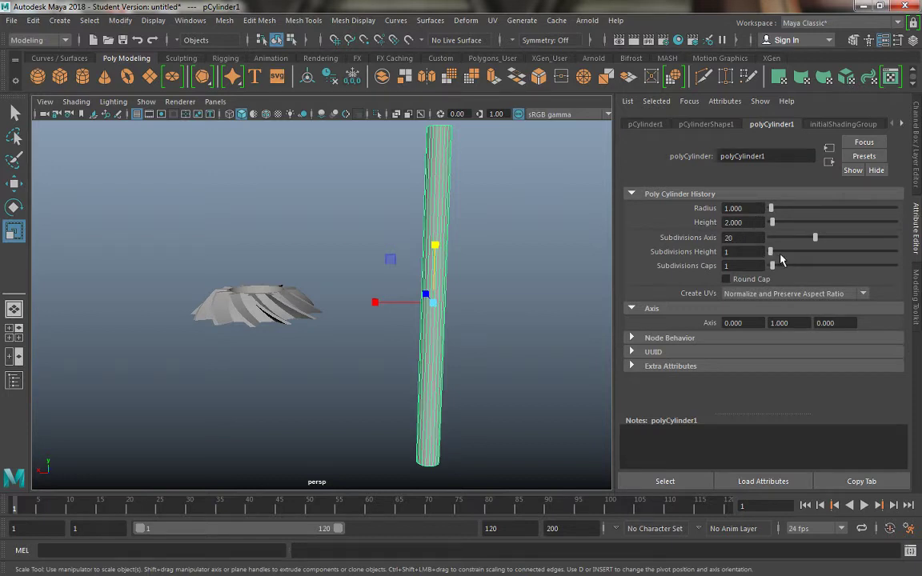
Set the tall cylinder's height subdivisions to 30
left_click_drag(771, 253, 809, 256)
type("20")
key("Return")
left_click_drag(502, 282, 481, 277, "alt")
right_click_drag(480, 277, 451, 262, "alt")
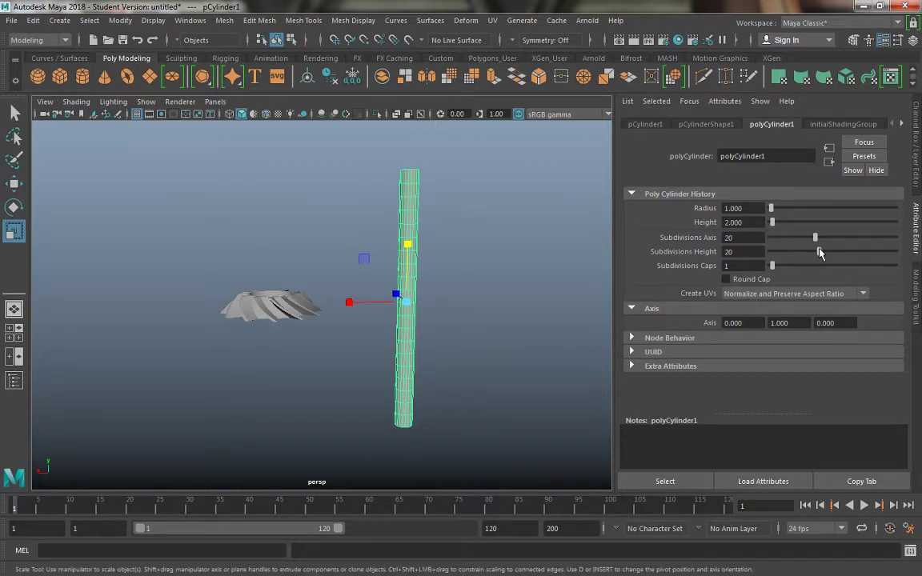
left_click_drag(819, 252, 844, 255)
Apply a nonlinear Bend deformer to the tall cylinder and display the deformer's bend attributes
left_click(465, 21)
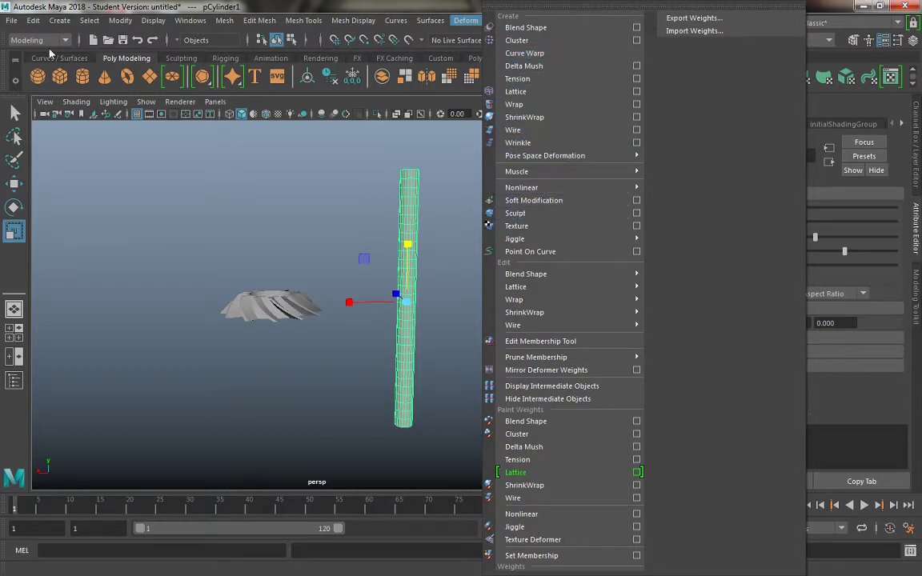
left_click(337, 34)
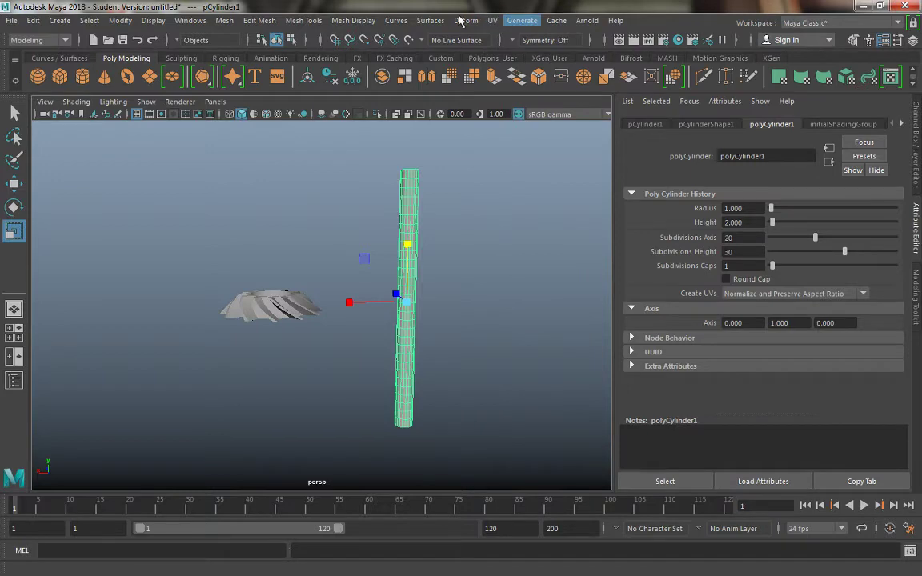
left_click(463, 21)
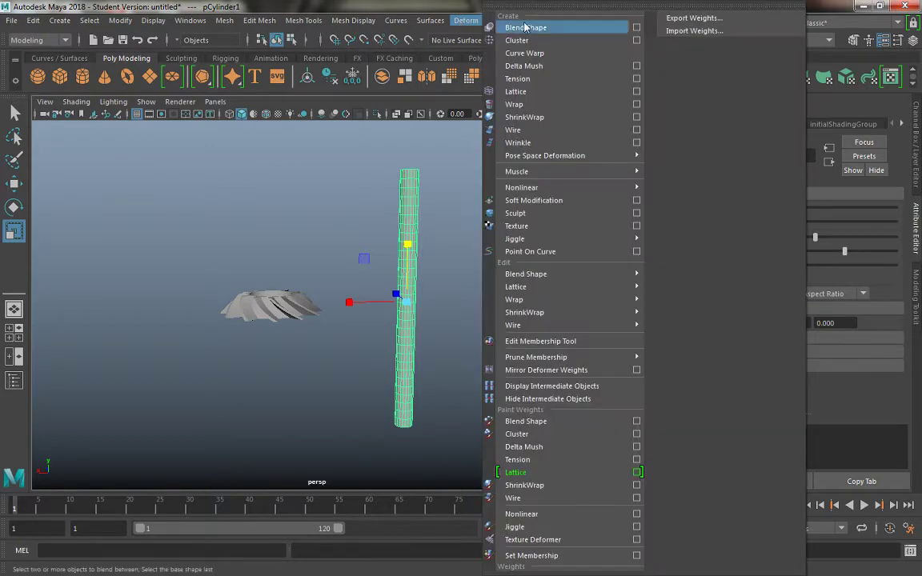
mouse_move(530, 190)
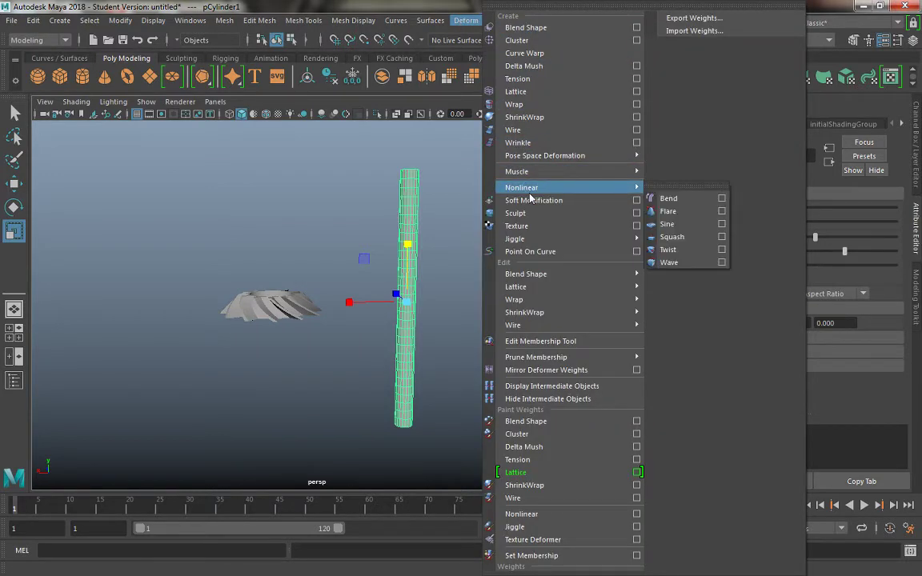
left_click(664, 200)
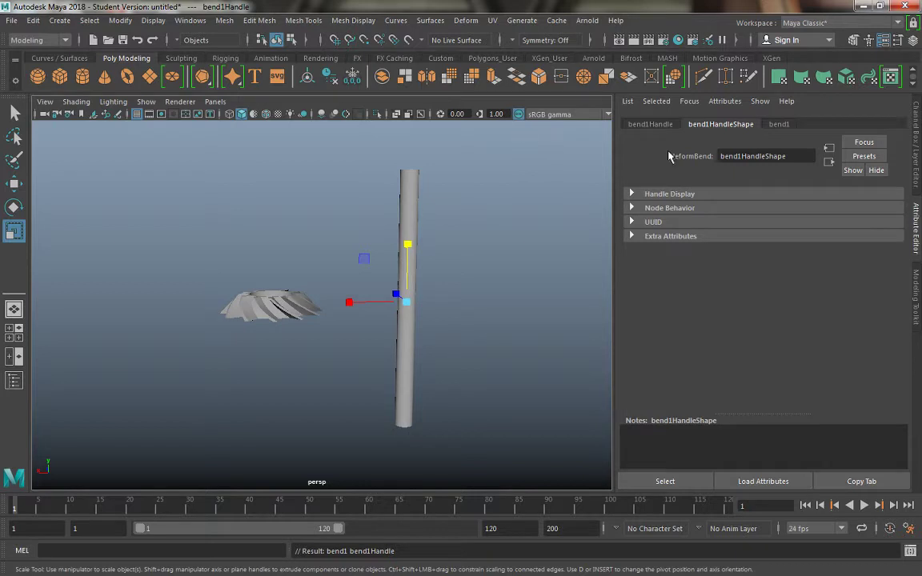
left_click(783, 127)
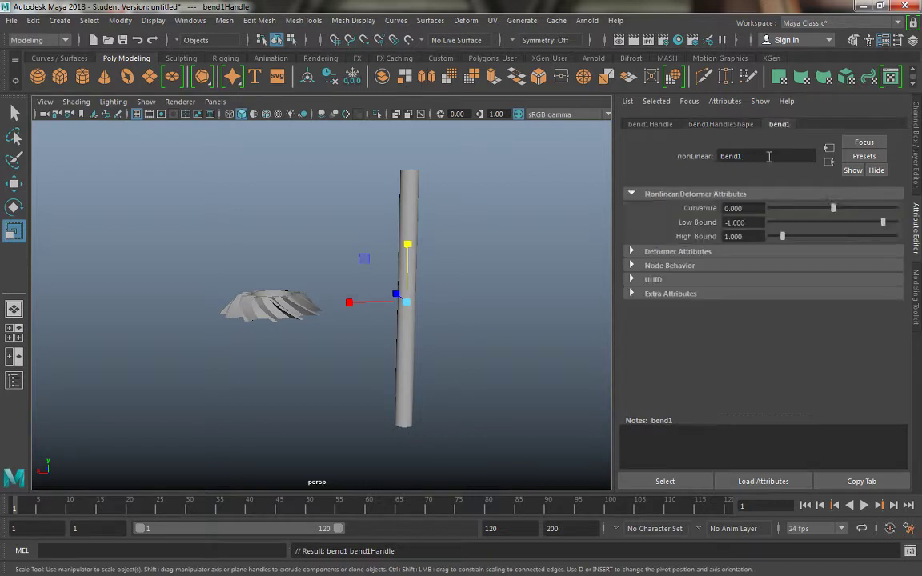
Try bending the cylinder with curvatures of about -24.124 and -7.423, and reset the curvature to 0
left_click_drag(833, 208, 825, 257)
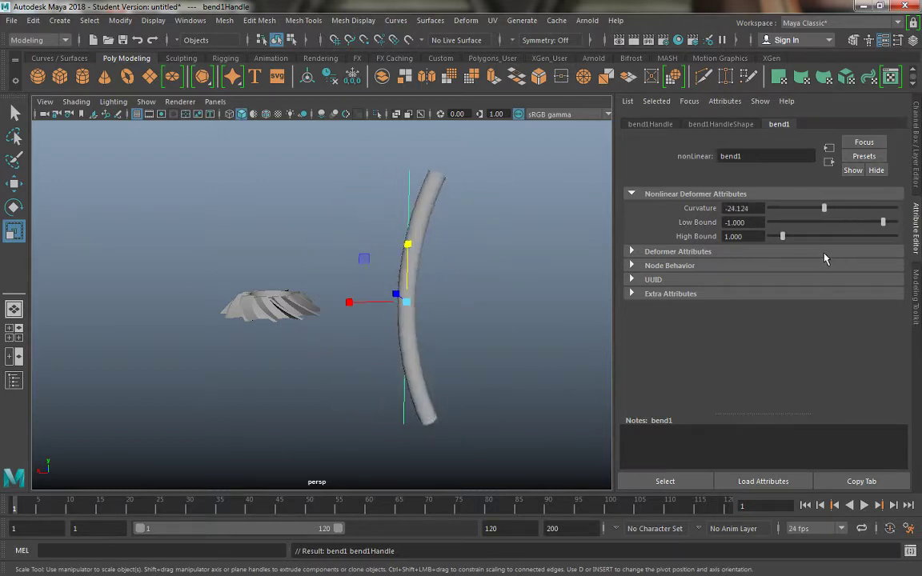
left_click(825, 210)
mouse_move(825, 210)
left_mouse_down()
mouse_move(815, 209)
mouse_move(829, 210)
left_mouse_up()
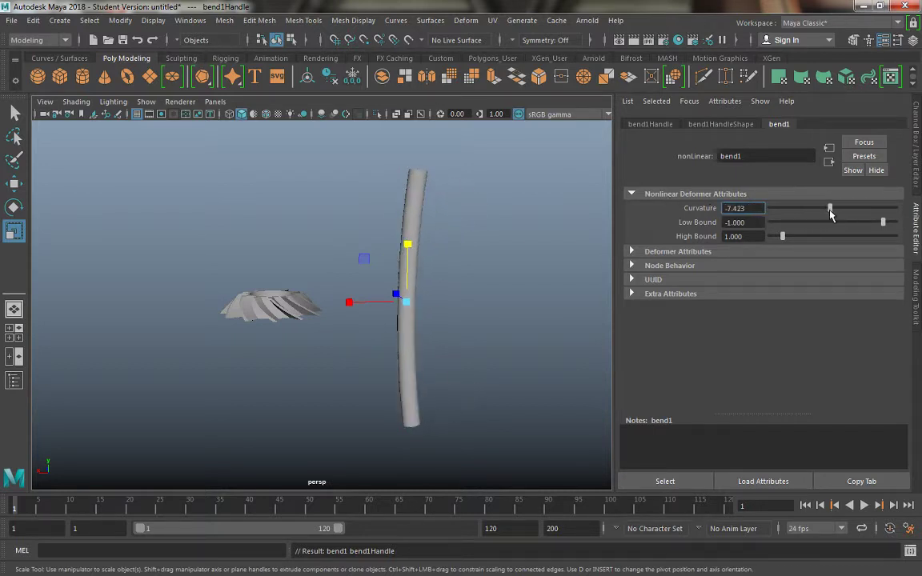
left_click_drag(750, 209, 642, 194)
type("0")
key("Return")
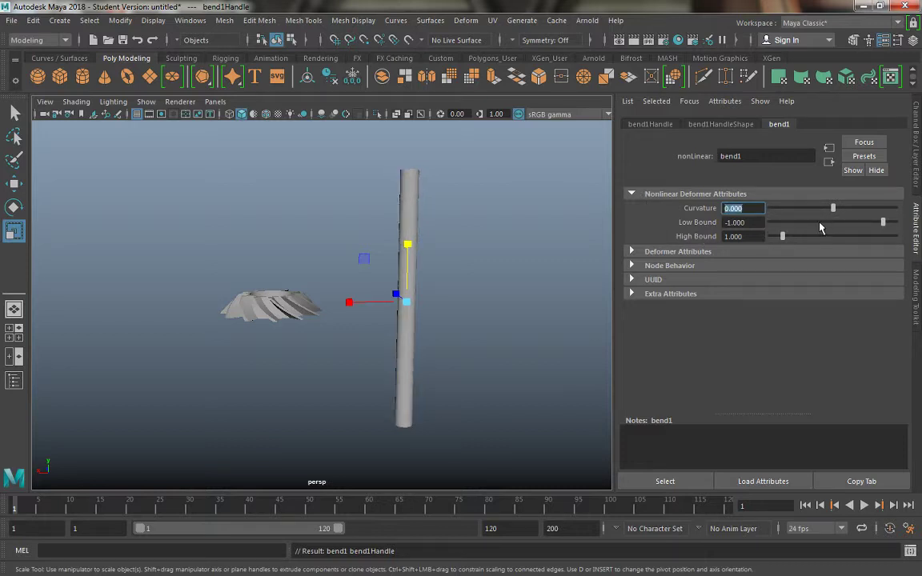
Set the bend deformer's curvature to 180 and its low bound to 0 so only the upper half curls
mouse_move(821, 227)
left_mouse_down()
mouse_move(799, 226)
mouse_move(855, 229)
mouse_move(825, 220)
left_mouse_up()
left_click_drag(833, 210, 896, 210)
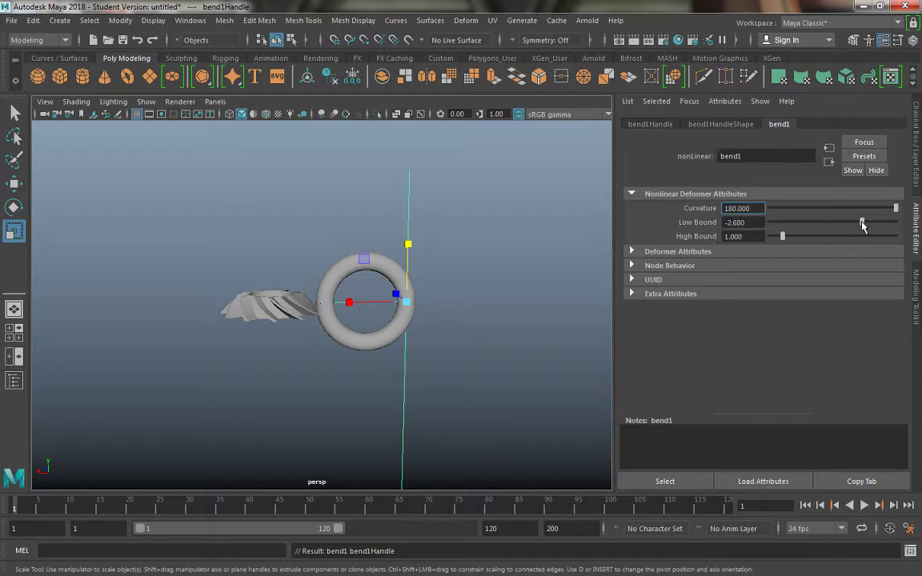
left_click(783, 224)
left_click_drag(780, 230, 895, 233)
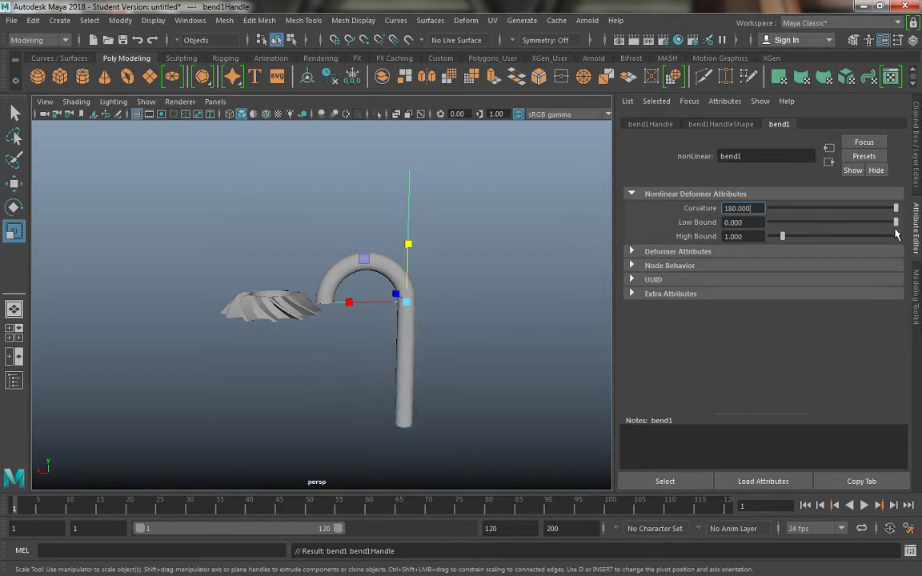
Try a bend high bound of about 0.515, and raise it to about 6.082
left_click_drag(785, 241, 776, 242)
left_click_drag(776, 242, 777, 244)
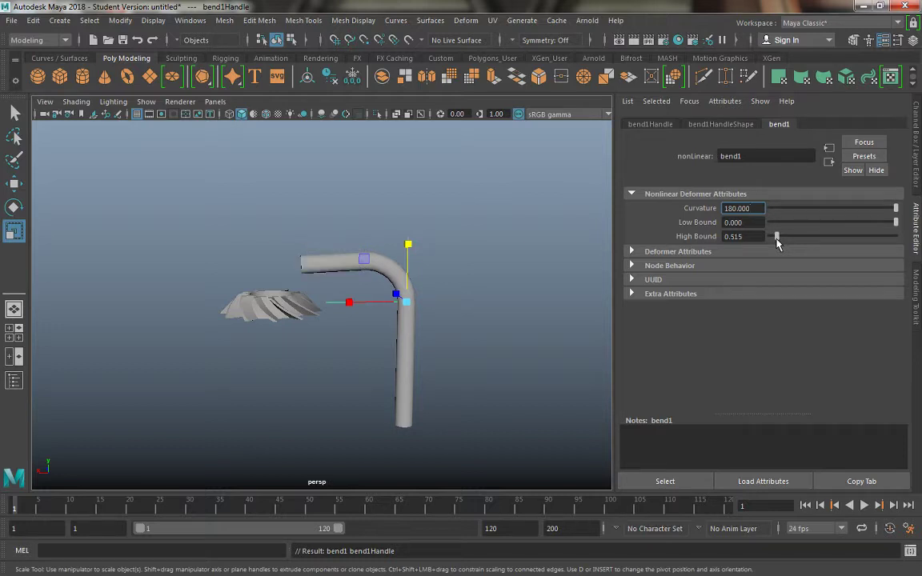
left_click_drag(780, 237, 846, 243)
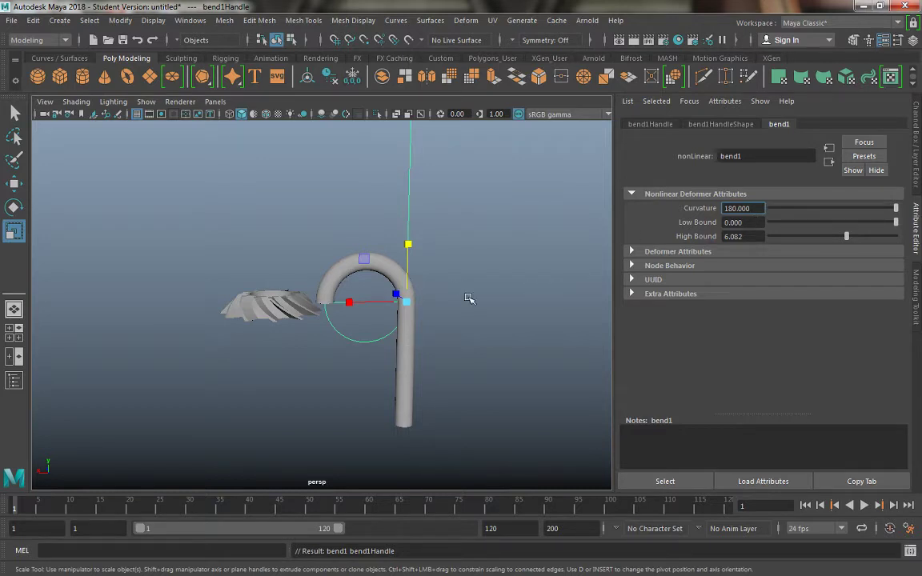
Select the bent cylinder and examine its curved wireframe in object and face modes
left_click(381, 292)
left_click(405, 319)
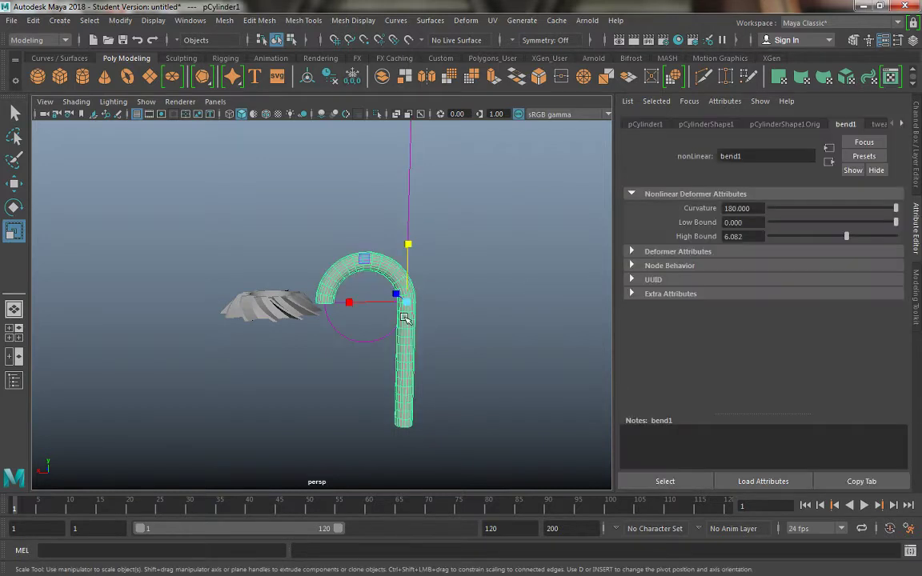
left_click_drag(393, 256, 381, 336, "alt")
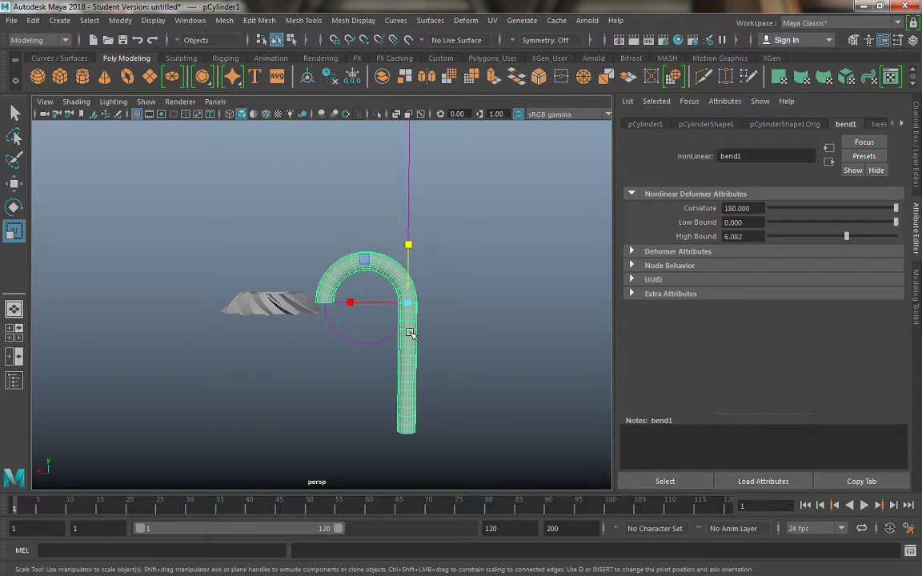
right_click_drag(346, 305, 345, 374, "alt")
middle_click_drag(344, 374, 338, 363, "alt")
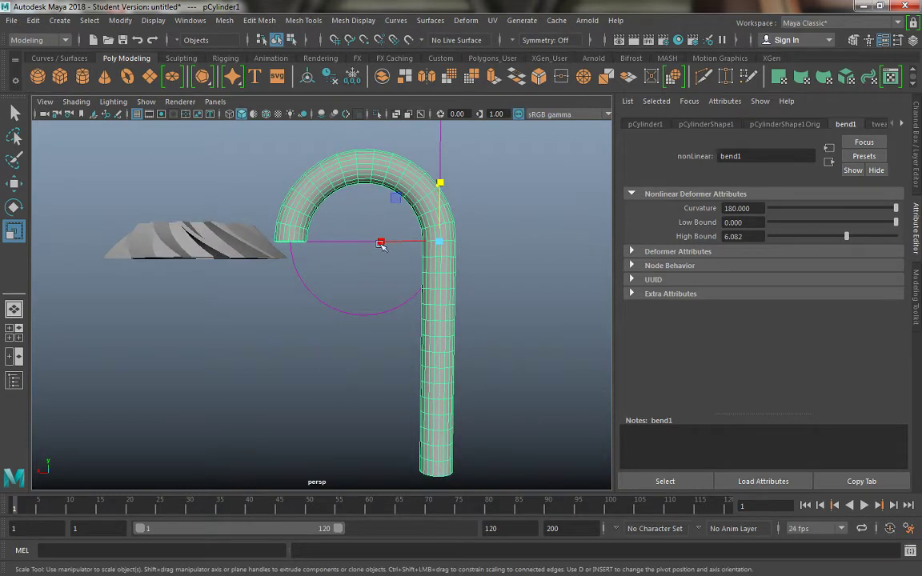
left_click_drag(365, 201, 356, 204, "alt")
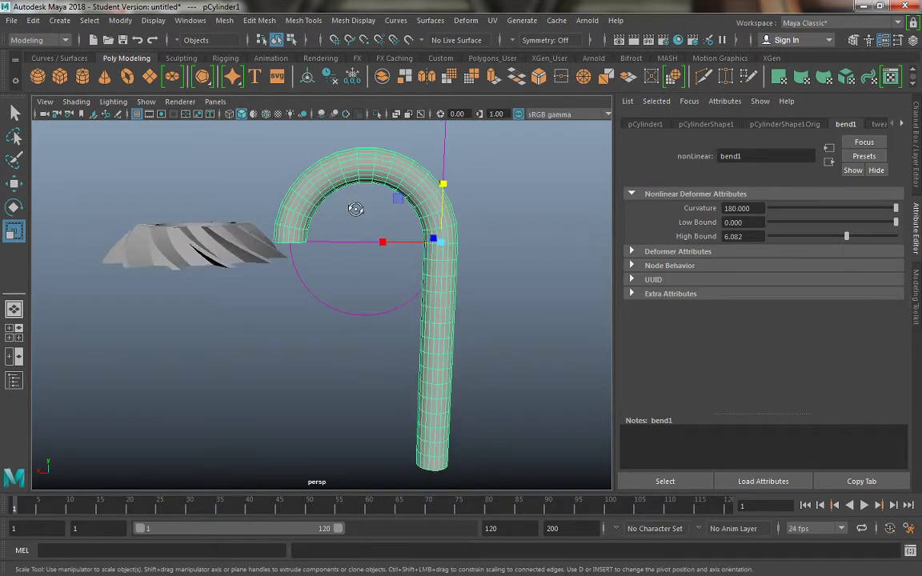
right_click(355, 163)
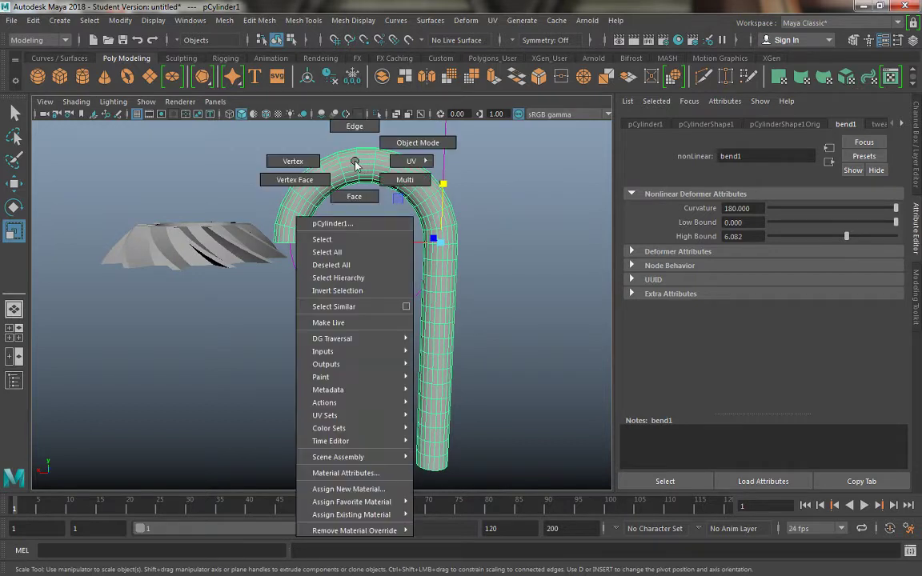
left_click(354, 197)
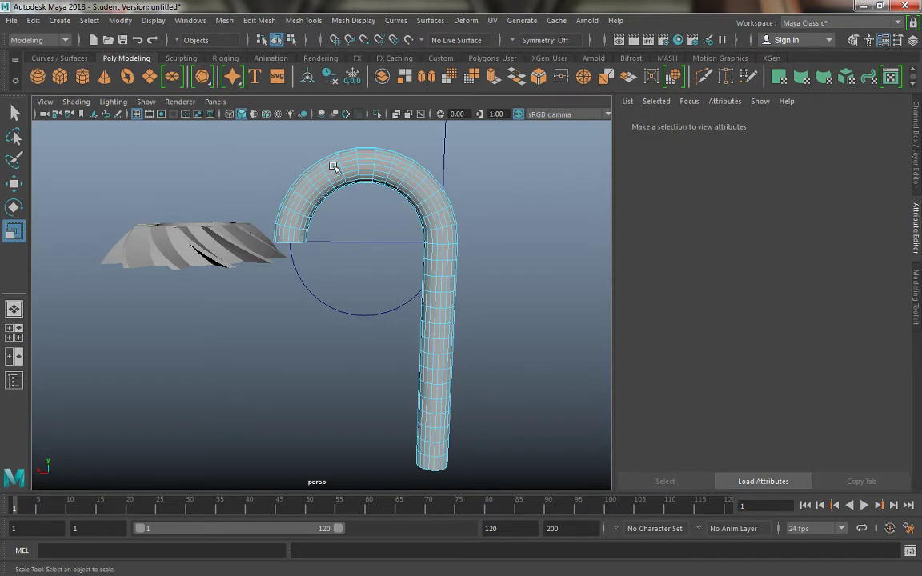
right_click(333, 166)
left_click(390, 148)
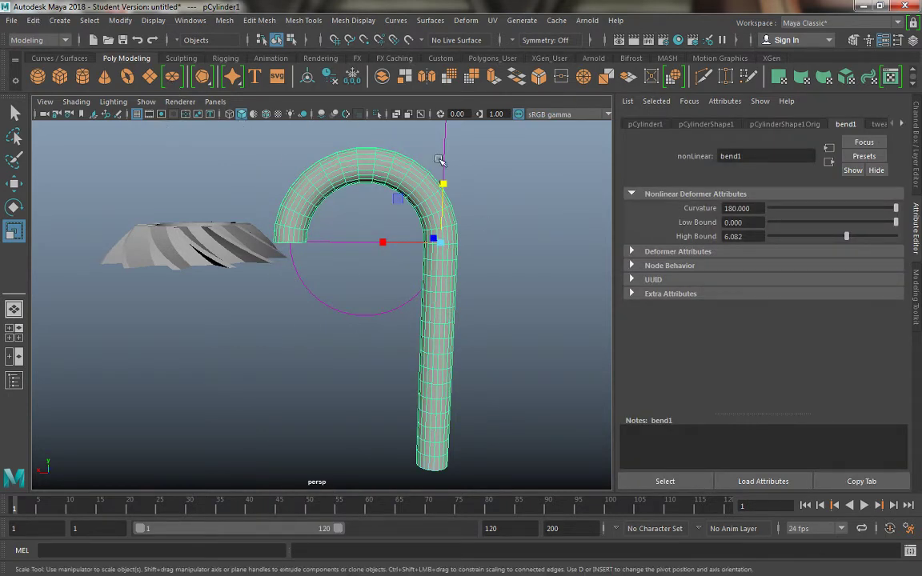
Try moving the bent cylinder along X away from its bend handle, and undo the move
key("w")
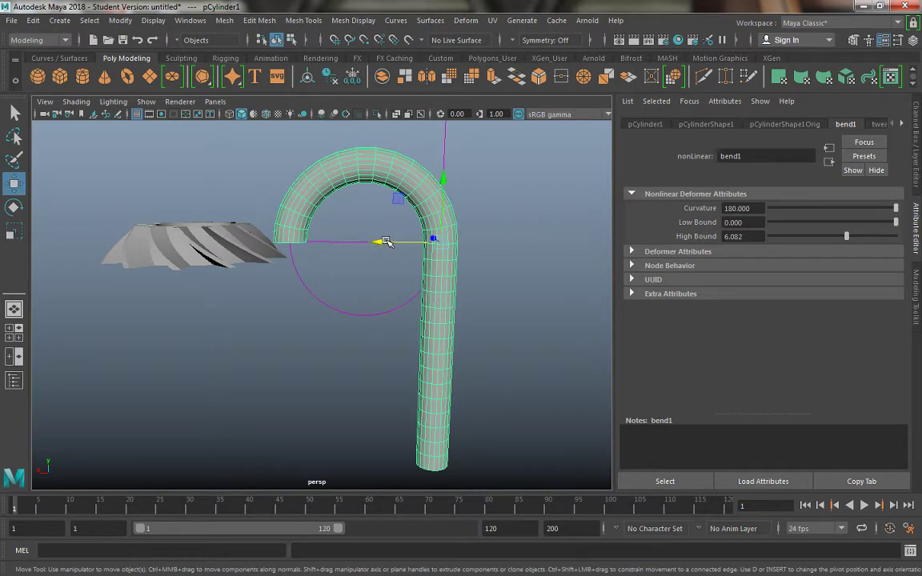
left_click_drag(381, 241, 443, 241)
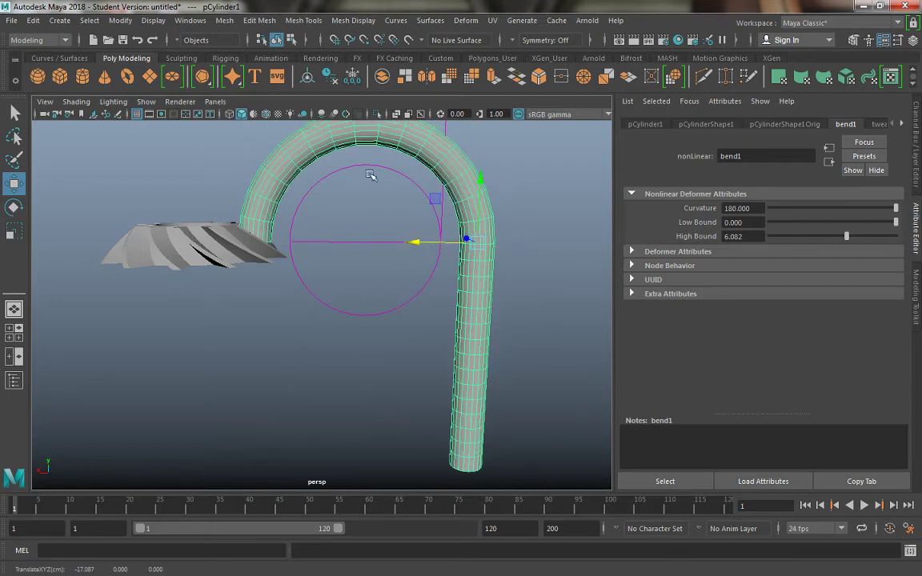
key("ctrl+z")
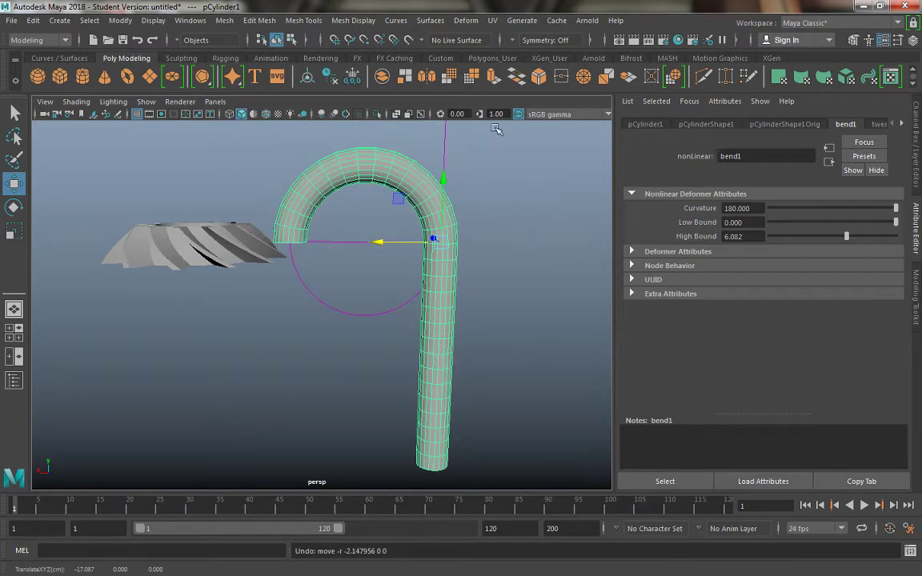
Delete the construction history of all objects so the bend is baked into the cylinder and its handle is removed
middle_click_drag(448, 284, 421, 371, "alt")
right_click_drag(421, 371, 365, 215, "alt")
left_click(382, 191)
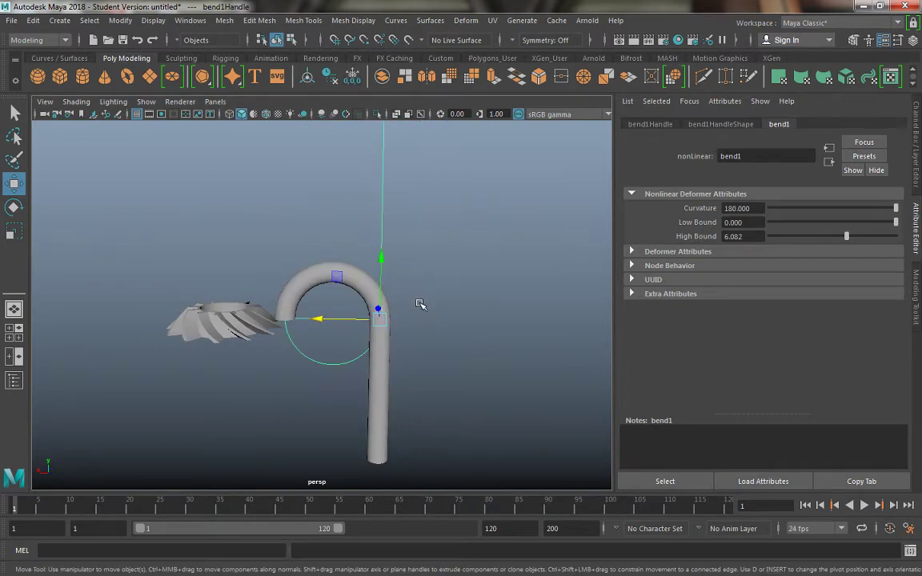
mouse_move(422, 304)
left_mouse_down("alt")
mouse_move(404, 274)
mouse_move(437, 282)
mouse_move(426, 285)
left_mouse_up("alt")
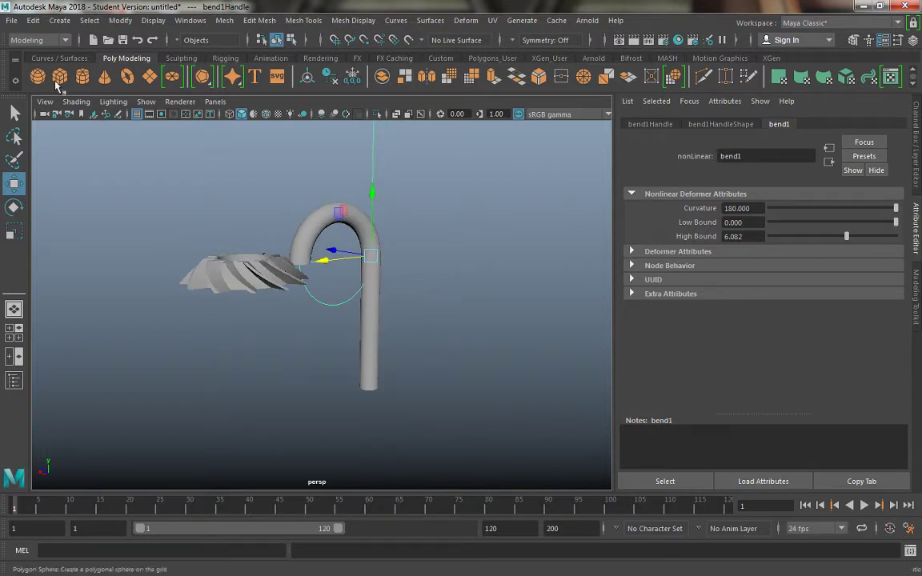
left_click(33, 20)
mouse_move(72, 171)
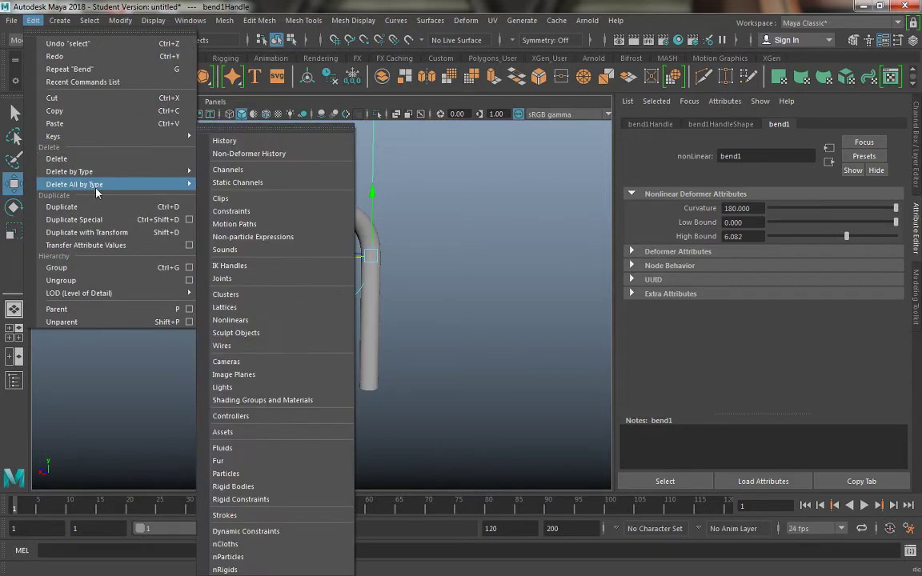
left_click(216, 124)
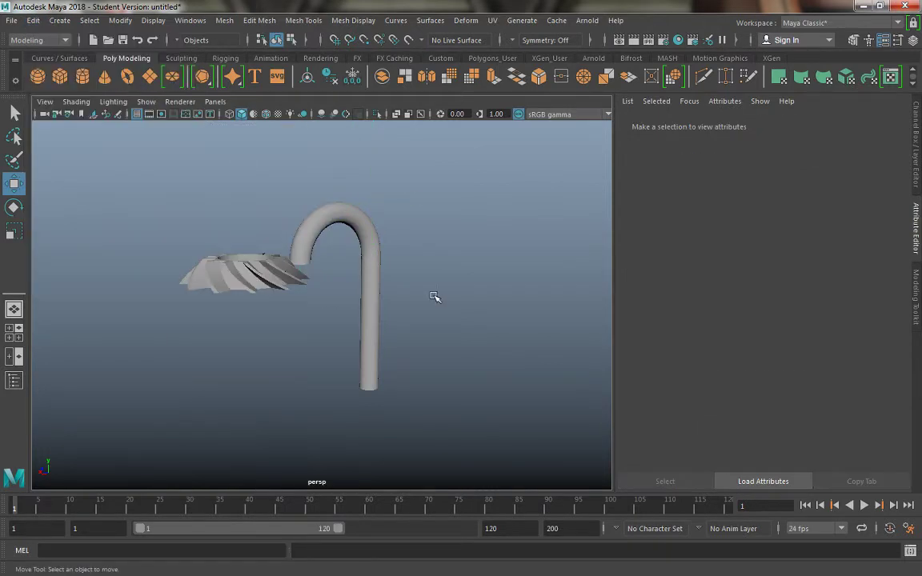
Select the faces of the outer half of the cylinder's curl in face mode and delete them
left_click_drag(364, 311, 304, 152, "alt")
left_click(318, 233)
right_click_drag(324, 183, 324, 184)
left_click(266, 169)
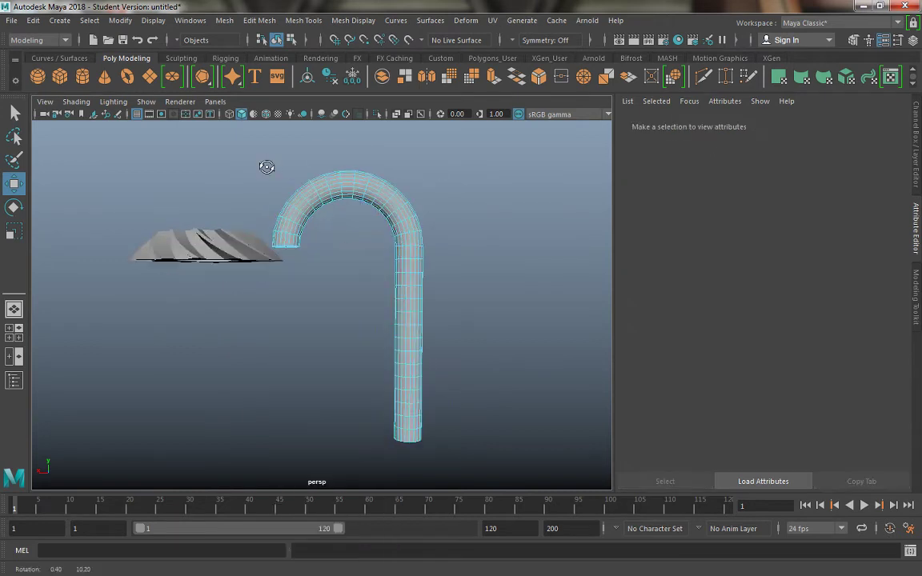
left_click_drag(238, 150, 338, 302)
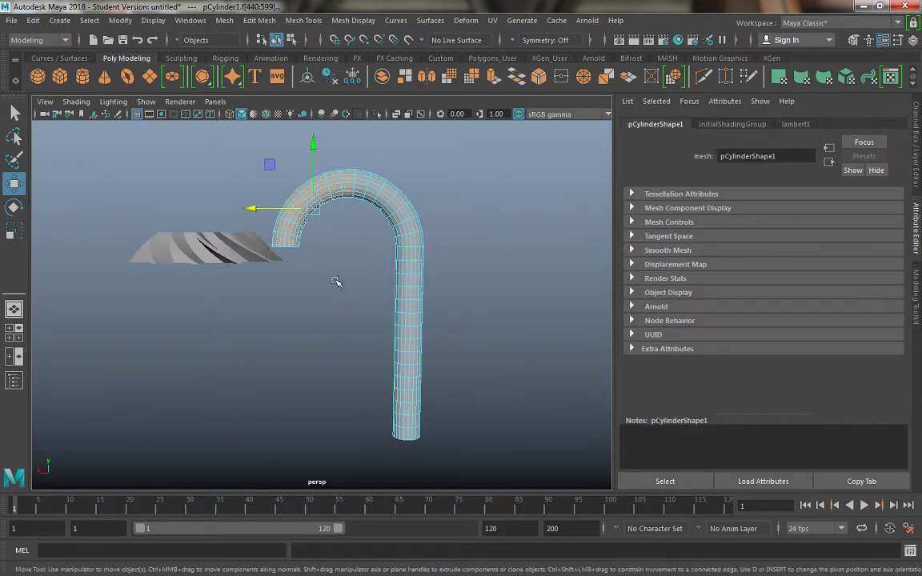
left_click_drag(347, 158, 350, 223, "ctrl")
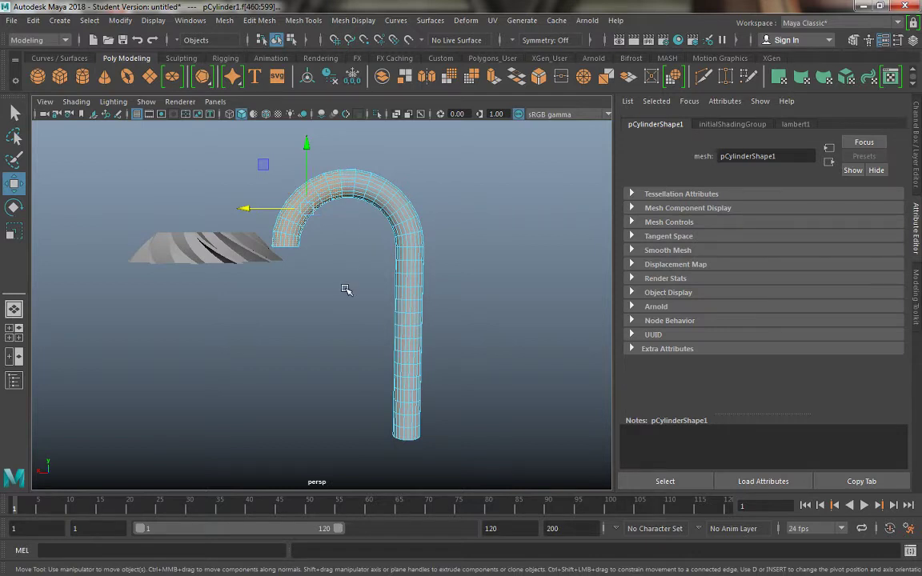
key("Delete")
Return the trimmed pipe to object mode and duplicate it in place
left_click_drag(329, 188, 288, 220, "alt")
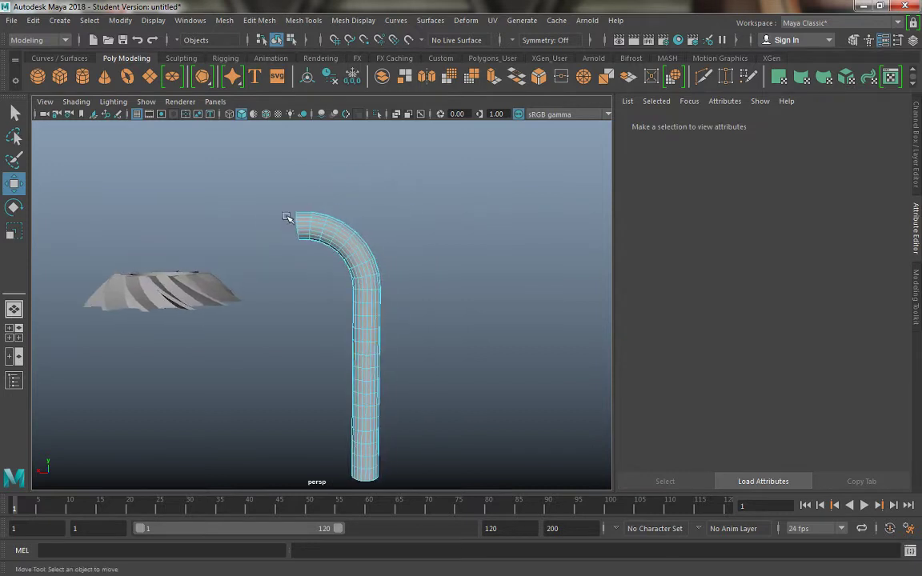
right_click_drag(309, 344, 291, 286, "alt")
left_click(342, 273)
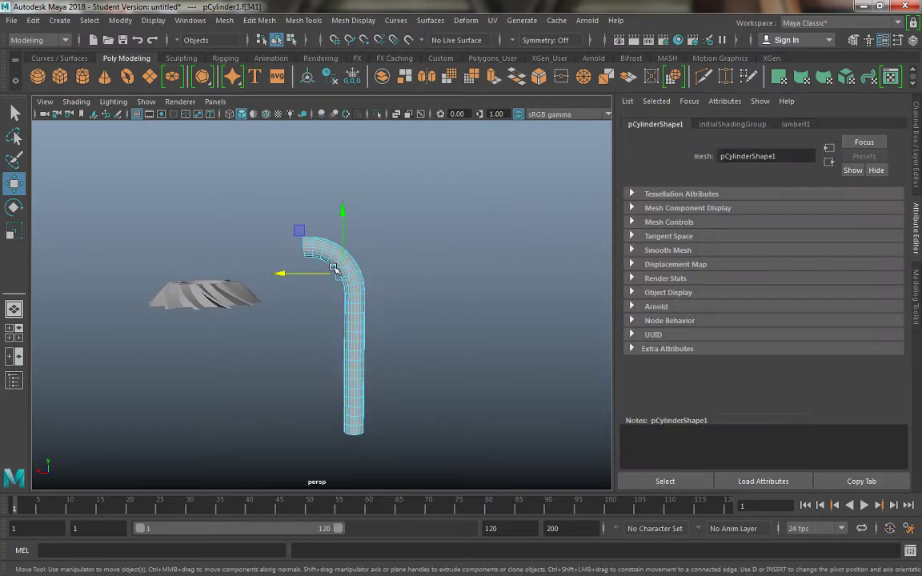
right_click_drag(325, 192, 336, 269)
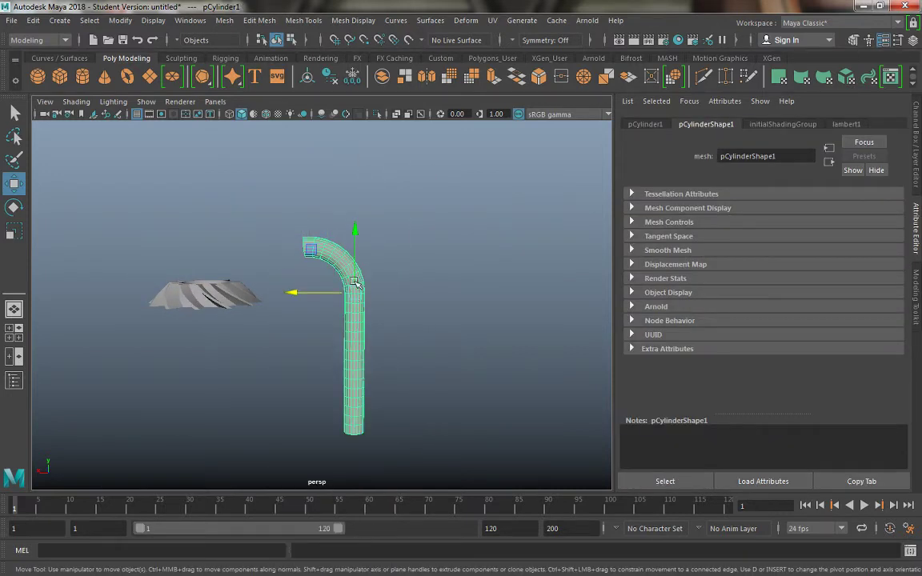
key("ctrl+d")
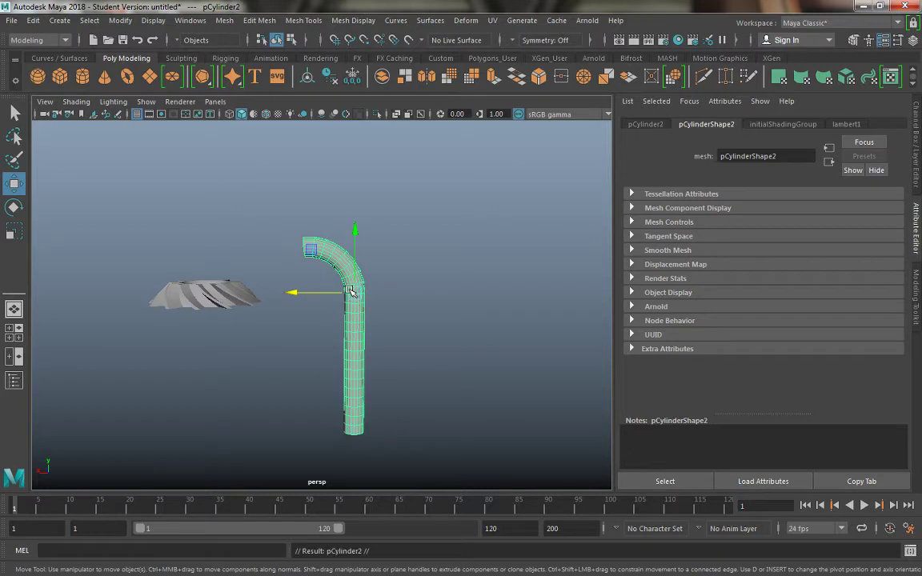
Try rotating the duplicated pipe freely, and undo the rotation
key("e")
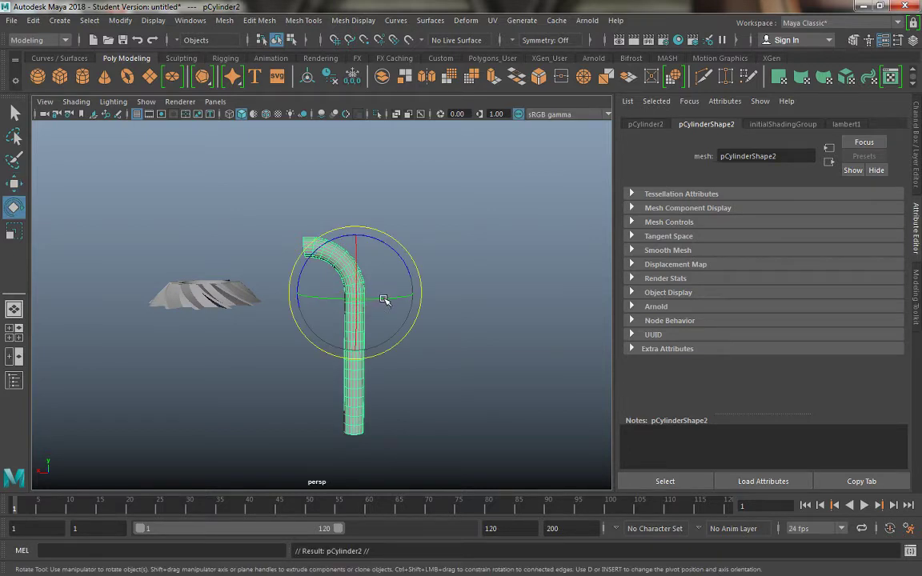
key("ctrl+z")
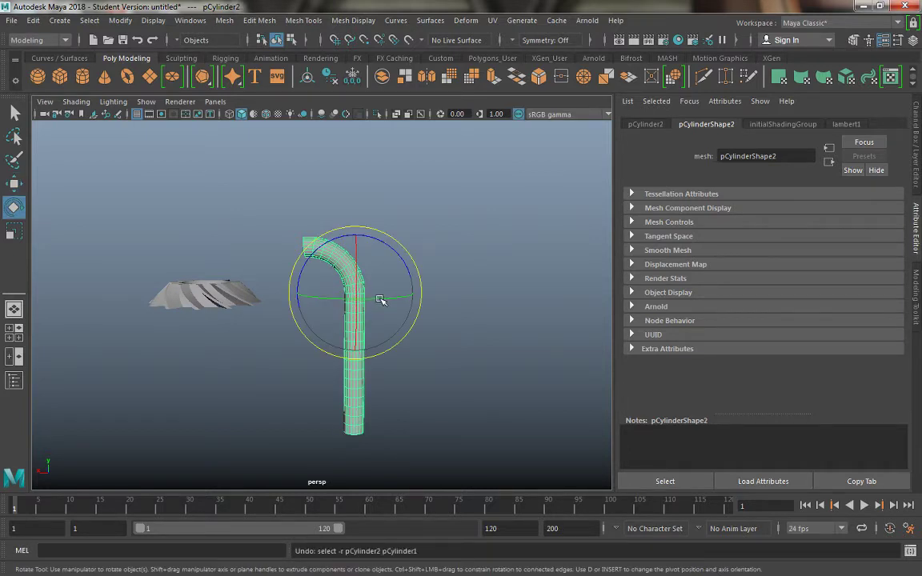
left_click_drag(381, 299, 323, 294)
key("ctrl+z")
Display the duplicate's channel values and set its Rotate Y to 180
key("ctrl+a")
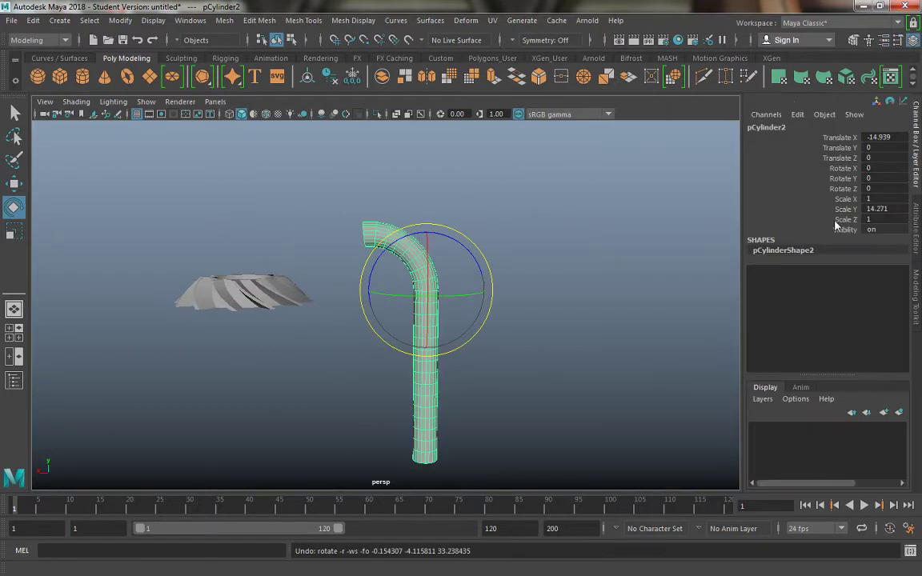
left_click(844, 179)
middle_click_drag(512, 260, 795, 236)
double_click(896, 179)
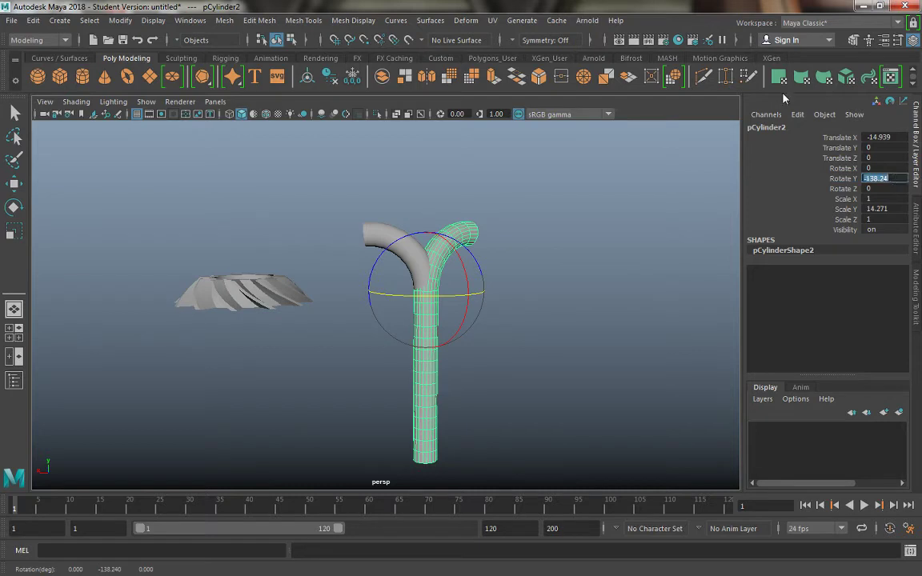
type("180")
key("Return")
Move the duplicated pipe along X to about -4.465 so its open end faces the original's open end
middle_click_drag(555, 384, 560, 379, "alt")
key("w")
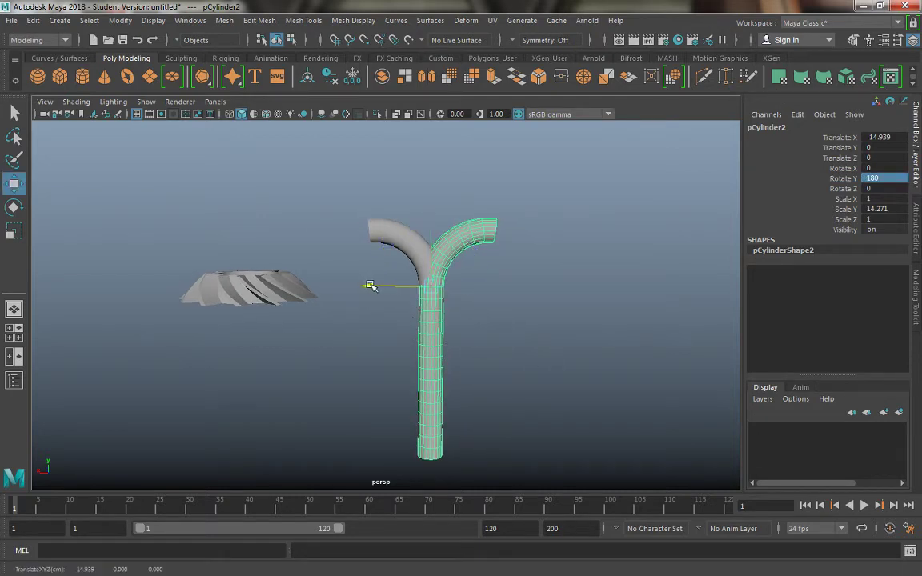
left_click_drag(366, 287, 245, 290)
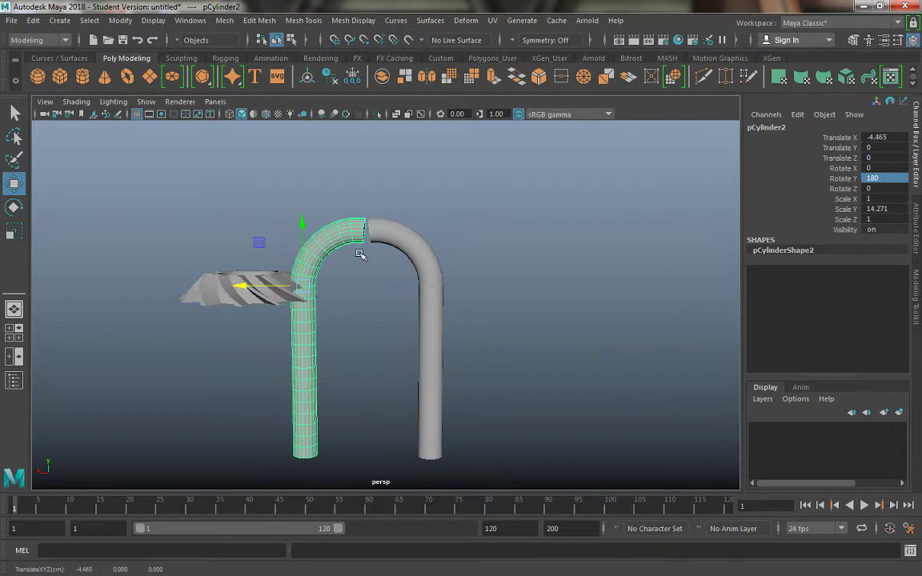
Select both pipe halves and combine them into one mesh
right_click_drag(362, 253, 401, 436, "alt")
left_click(331, 266)
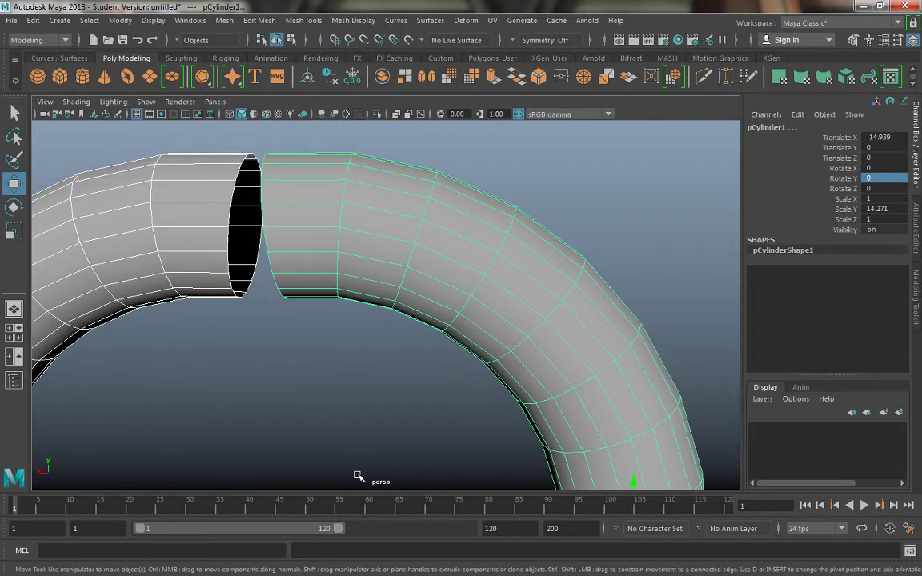
right_click_drag(356, 474, 259, 226, "alt")
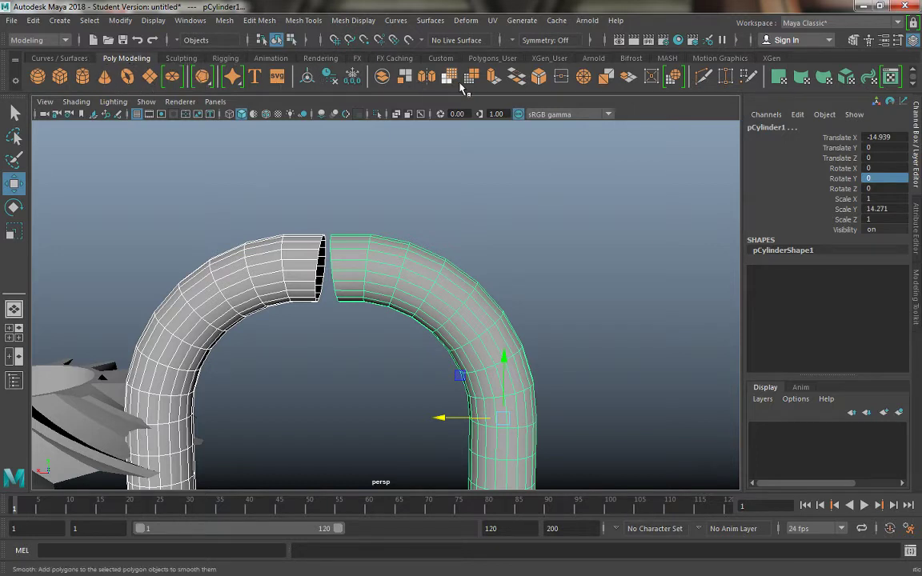
left_click(382, 80)
Select the two facing rings of vertices at the pipe's gap and scale them flat along X to close it
right_click_drag(332, 250, 270, 191)
left_click(299, 252)
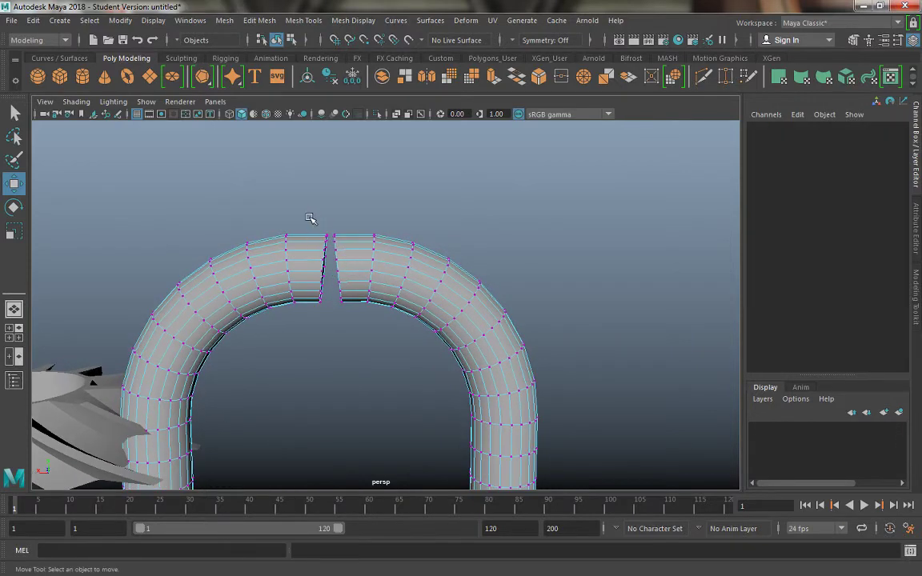
scroll(309, 208, "up", 2)
left_click_drag(312, 212, 354, 373)
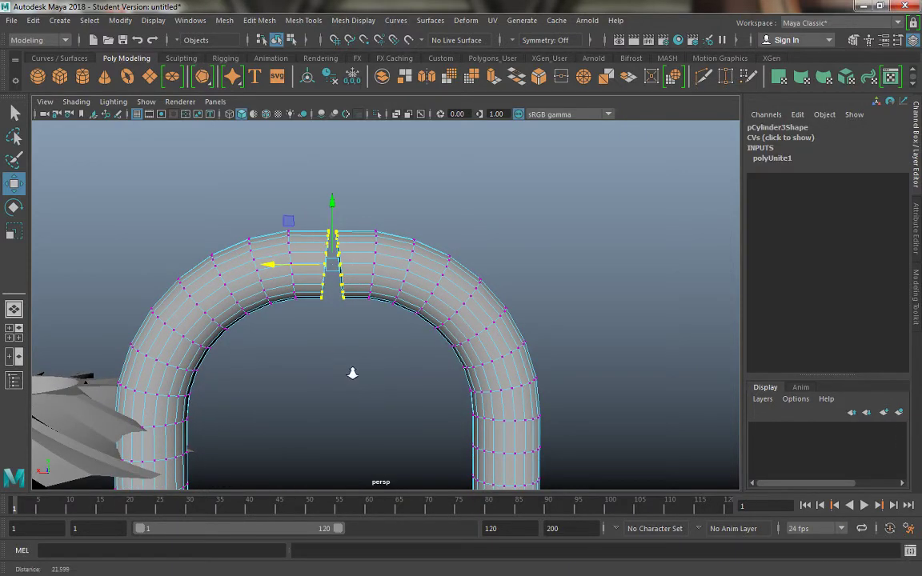
scroll(352, 366, "down", 2)
key("r")
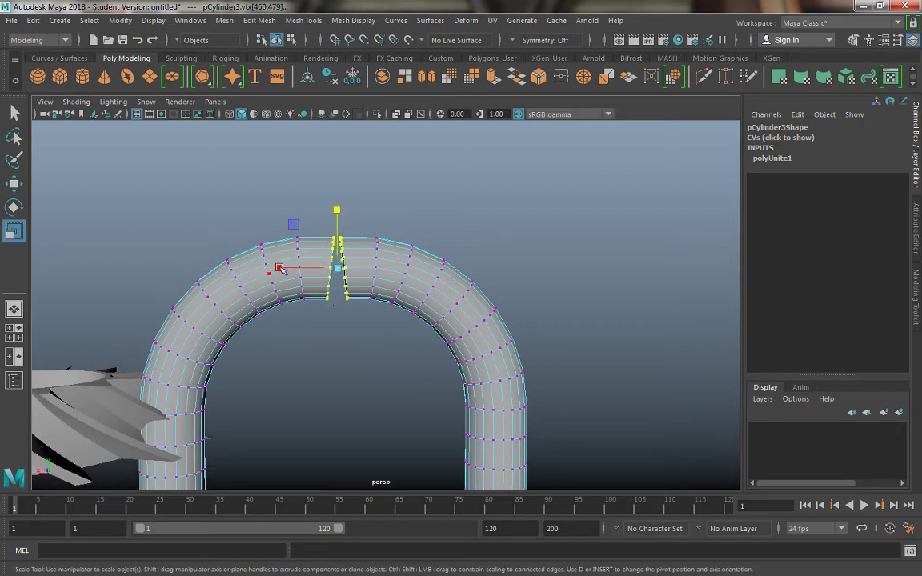
left_click_drag(279, 269, 339, 251)
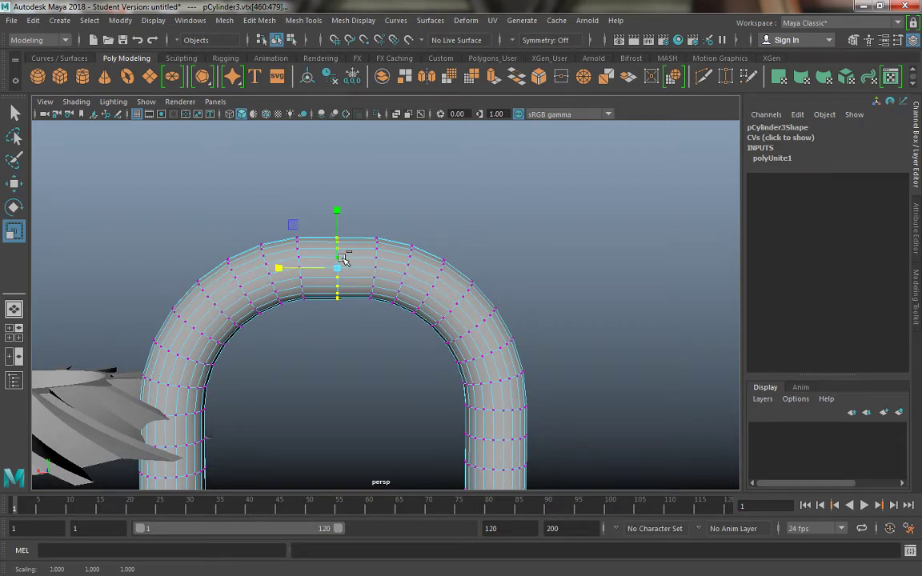
Merge the overlapping vertices at the arch's central seam and return the pipe to object mode
right_click(342, 260, "shift")
mouse_move(342, 223)
left_click(406, 175)
right_click(354, 258)
left_click(346, 273)
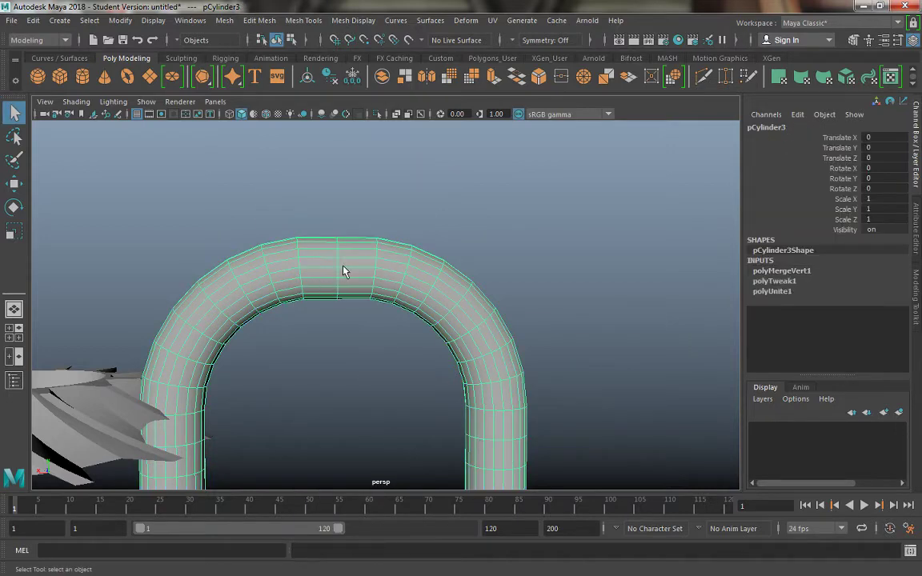
right_click_drag(335, 270, 277, 192)
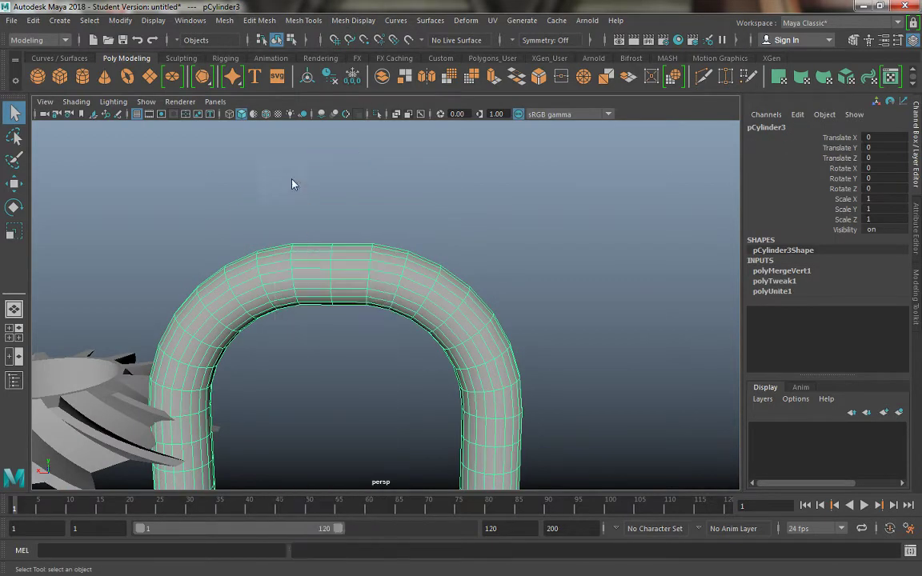
Inspect the merged vertices at the arch's central seam and view the finished pipe as a whole object
key("w")
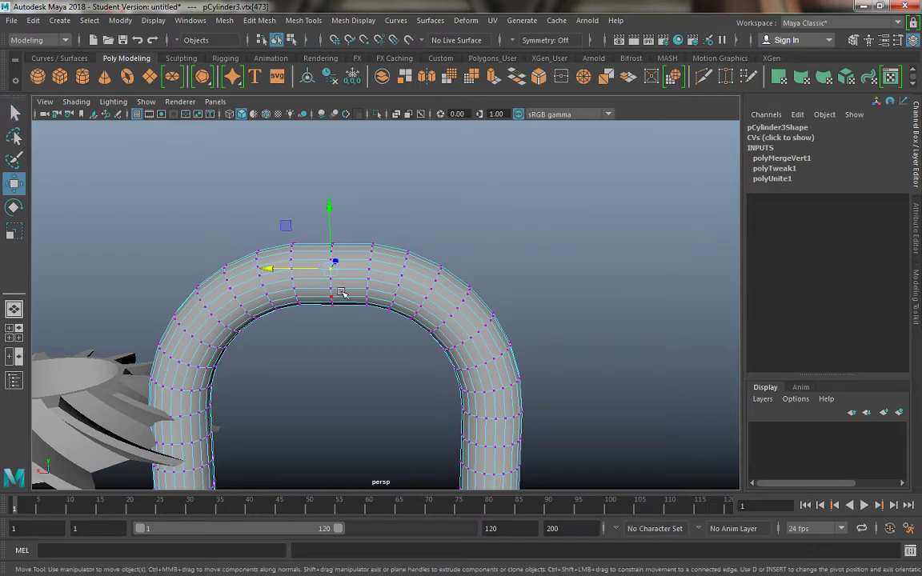
left_click_drag(326, 183, 332, 217)
left_click_drag(310, 313, 418, 264, "alt")
right_click_drag(418, 196, 477, 176)
scroll(347, 220, "down", 3)
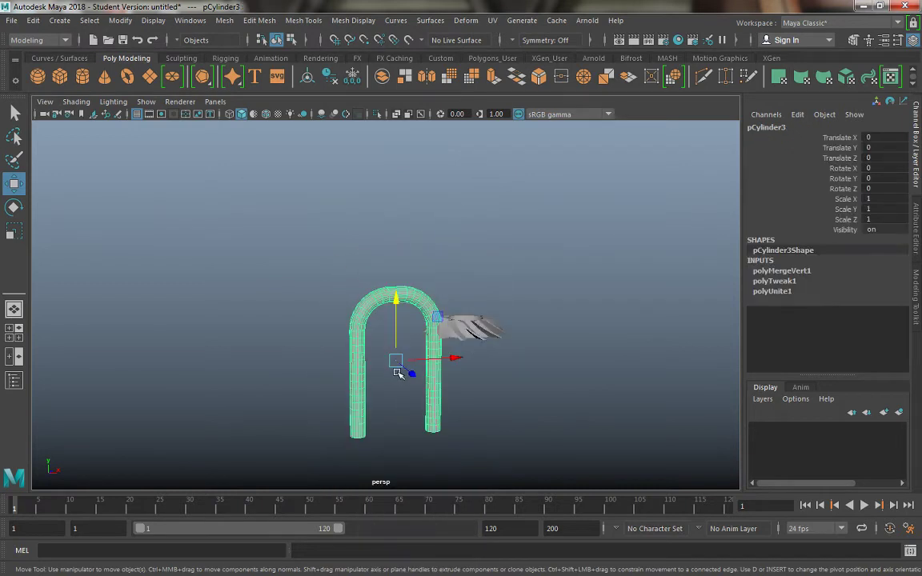
left_click(321, 321)
middle_click_drag(320, 321, 301, 273, "alt")
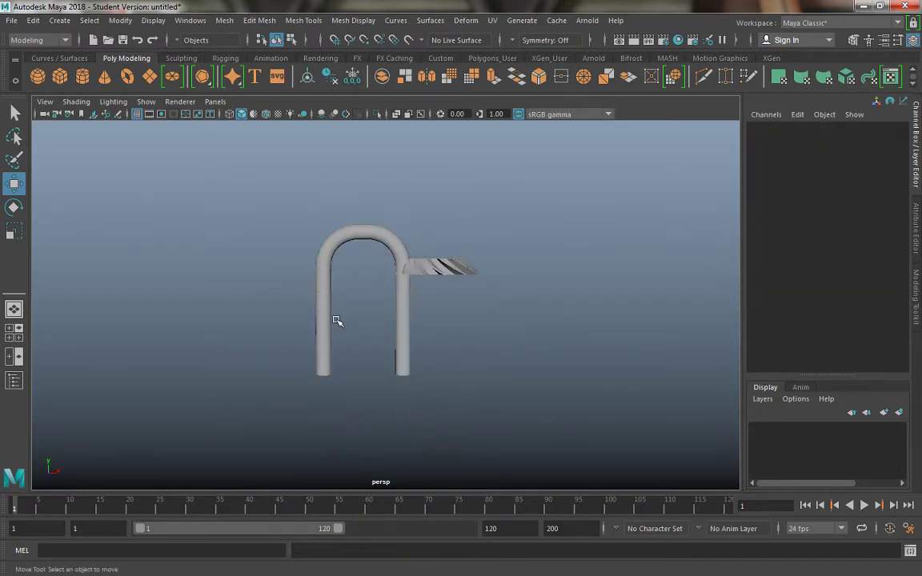
left_click_drag(334, 276, 379, 267, "alt")
Select the arched pipe and move it along X to about -4.013
left_click(376, 238)
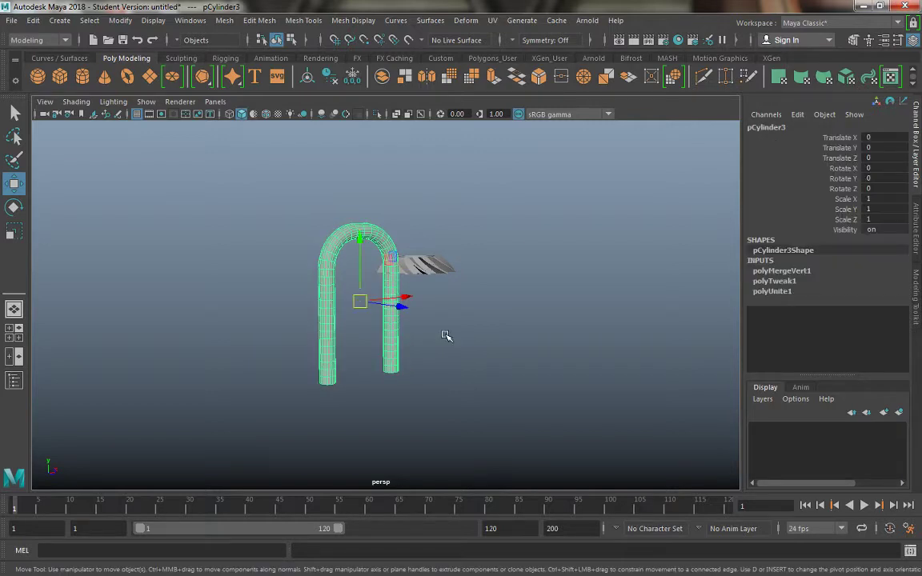
scroll(404, 345, "up", 2)
left_click_drag(417, 295, 521, 336)
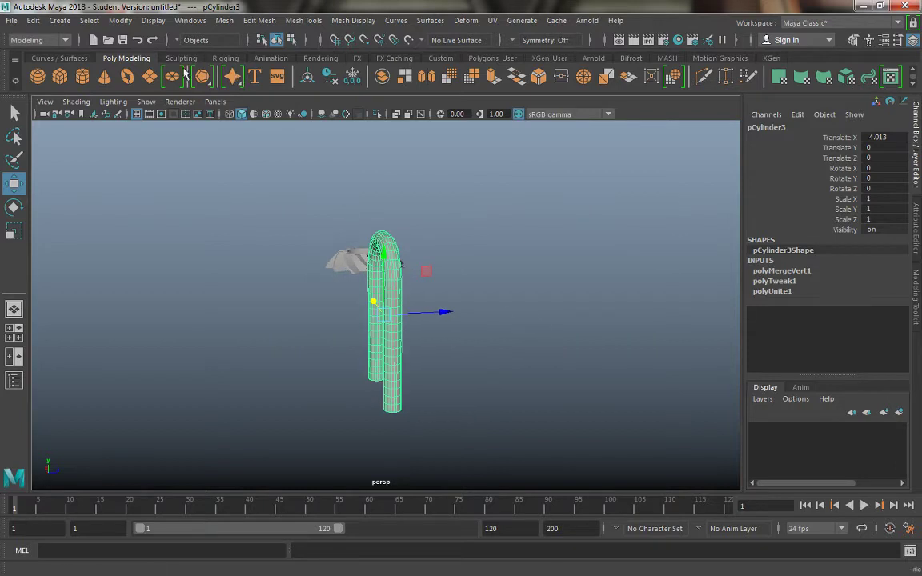
Create a polygon cylinder and move it along Z to about 19.196, clear of the arch and the gear
left_click(80, 77)
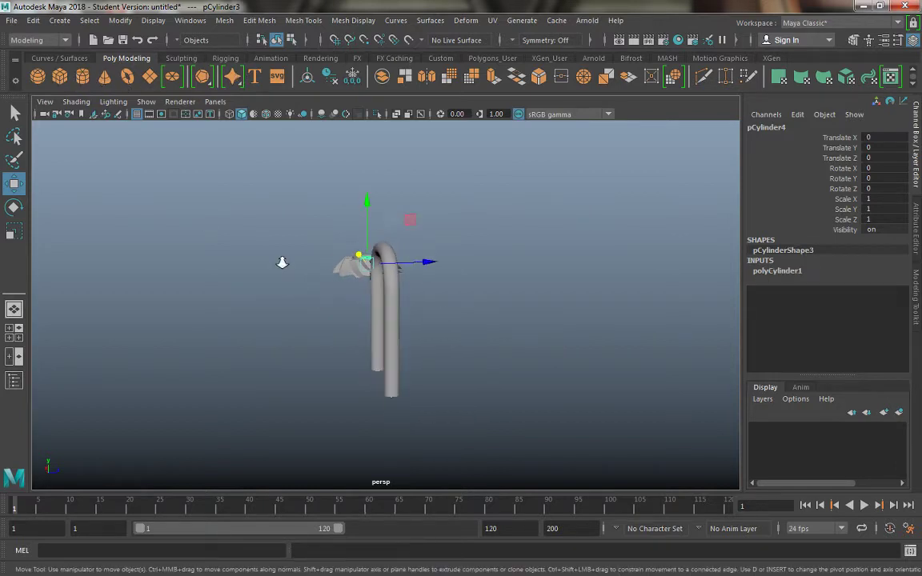
left_click_drag(282, 262, 192, 292, "alt")
left_click_drag(192, 292, 439, 306, "alt")
Try rotating the new cylinder freely, about its Y axis and about its X axis
key("e")
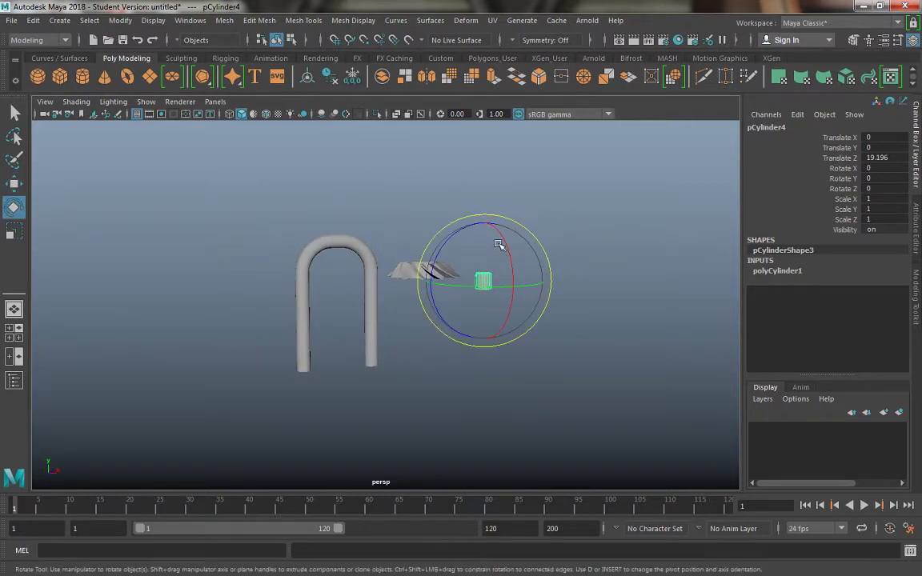
left_click_drag(448, 242, 455, 354)
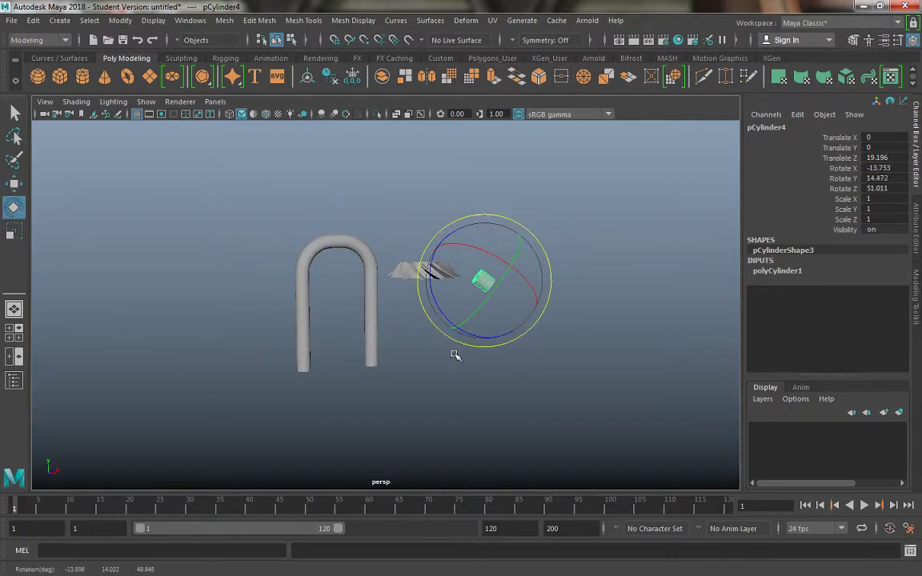
key("ctrl+z")
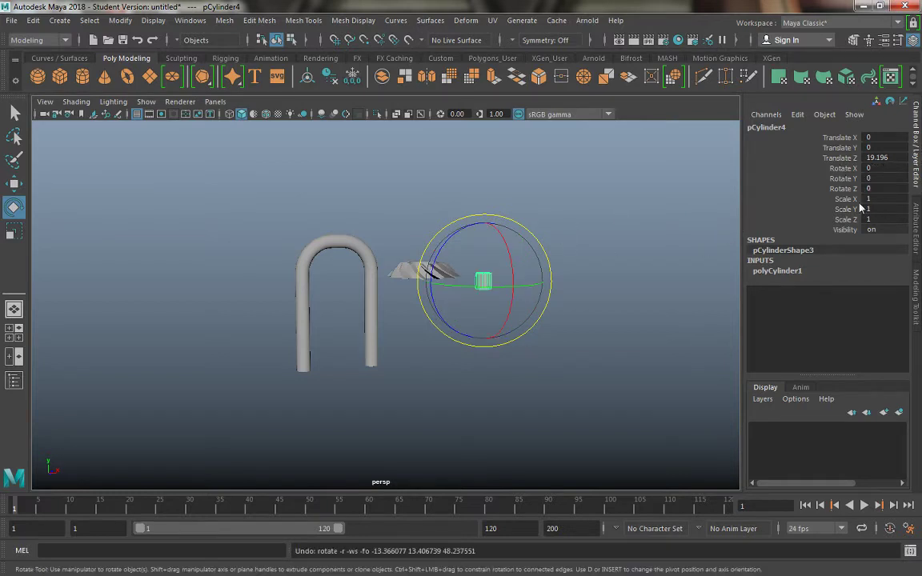
left_click(850, 179)
middle_click_drag(498, 185, 610, 199)
key("ctrl+z")
left_click(834, 169)
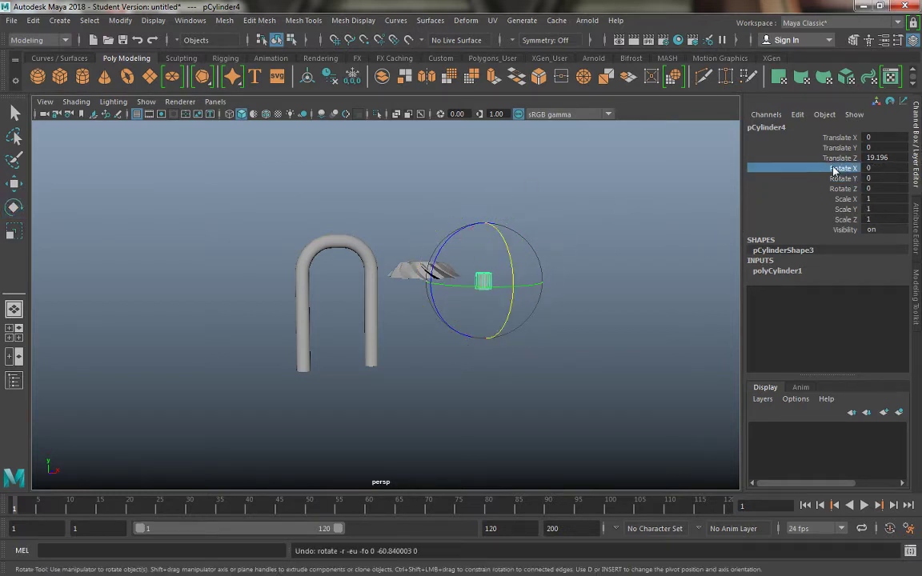
middle_click_drag(521, 172, 735, 205)
Set the cylinder's X rotation to 0 and its Z rotation to 90 so it lies horizontally
double_click(878, 168)
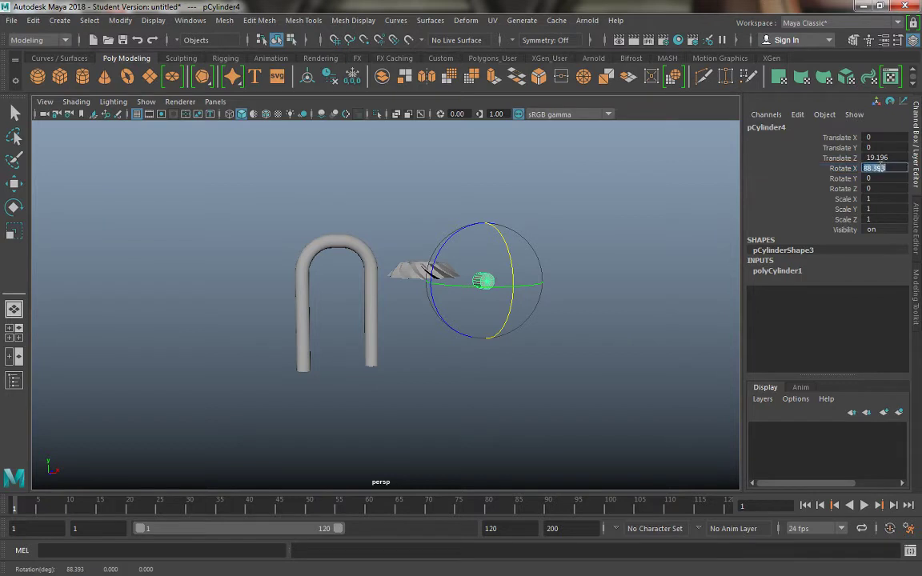
type("0")
key("Tab")
key("Tab")
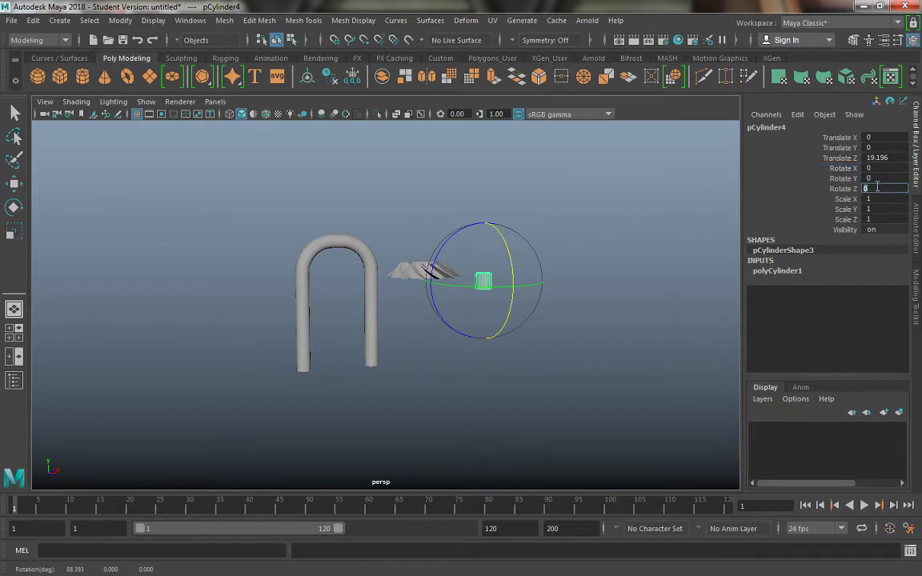
type("90")
key("Return")
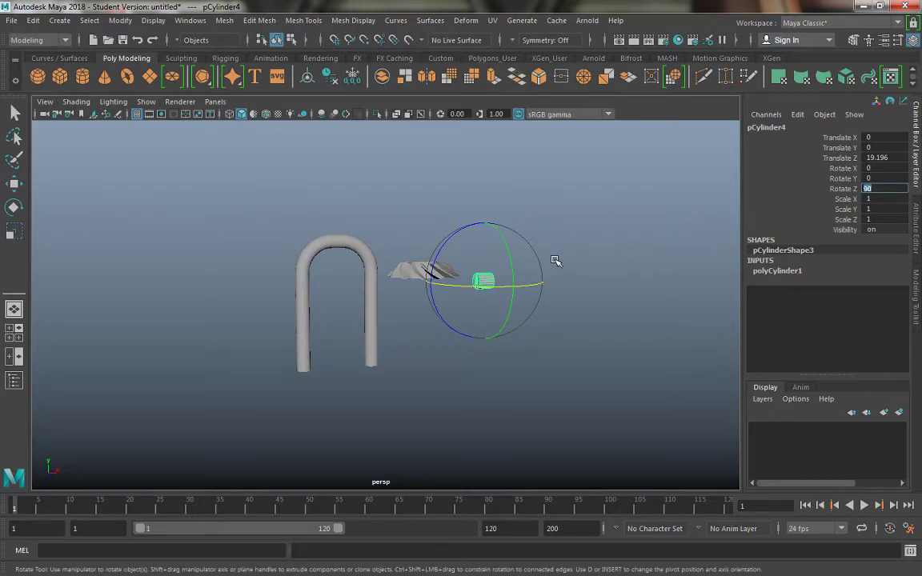
Stretch the horizontal cylinder along its length to a Y scale of about 34.816
mouse_move(537, 260)
left_mouse_down("alt")
mouse_move(421, 260)
mouse_move(469, 291)
mouse_move(471, 319)
mouse_move(519, 321)
mouse_move(541, 264)
left_mouse_up("alt")
key("f")
scroll(417, 260, "down", 5)
key("r")
scroll(448, 329, "down", 5)
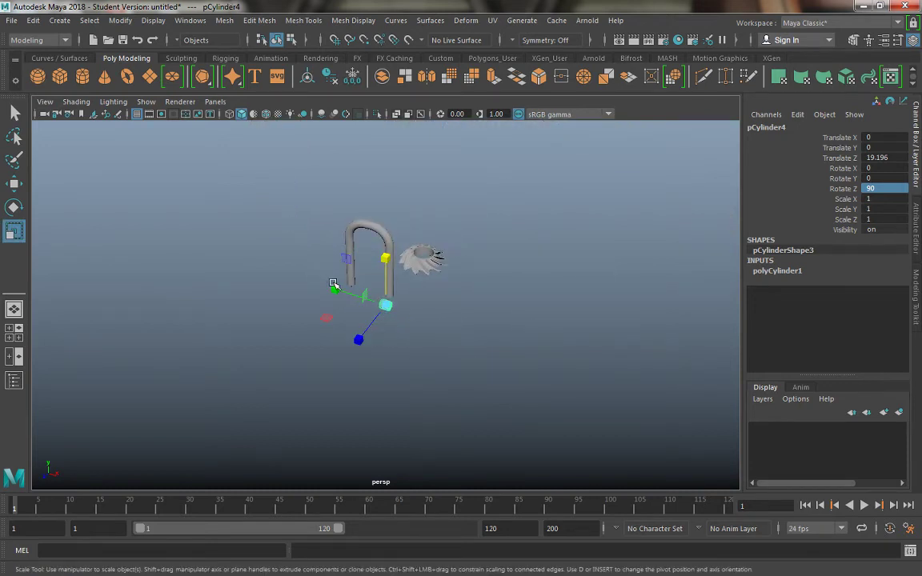
left_click_drag(334, 286, 136, 227)
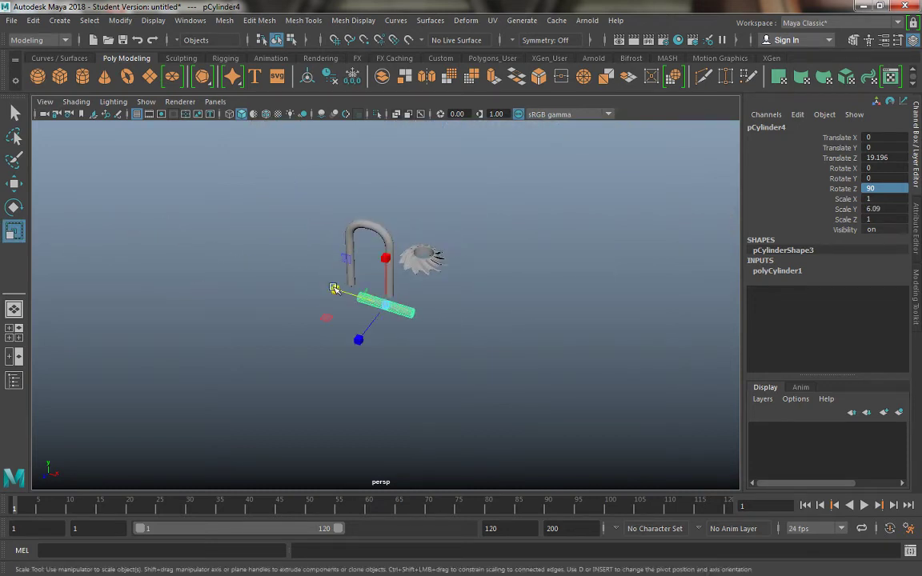
left_click_drag(334, 286, 251, 209)
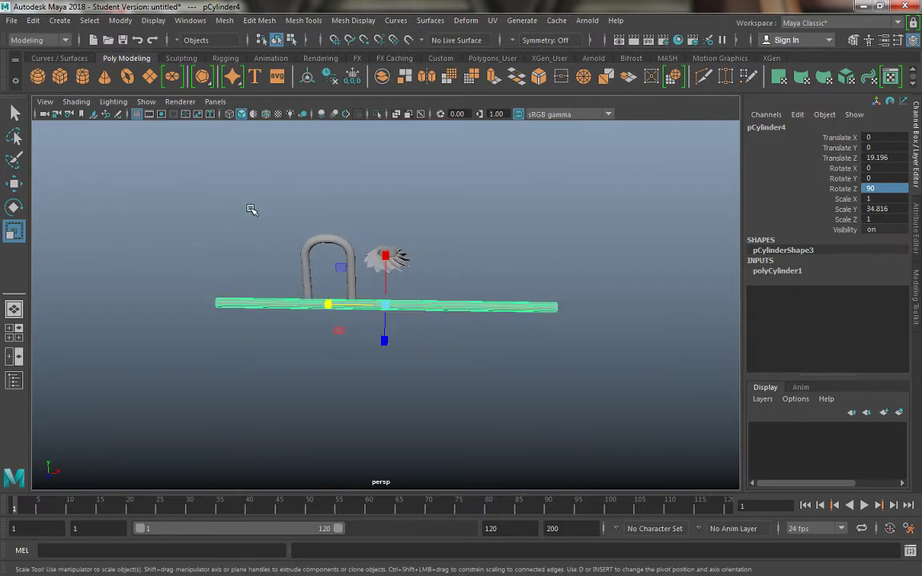
Set the long cylinder's height subdivisions to 40
left_click_drag(335, 220, 508, 251, "alt")
left_click(916, 243)
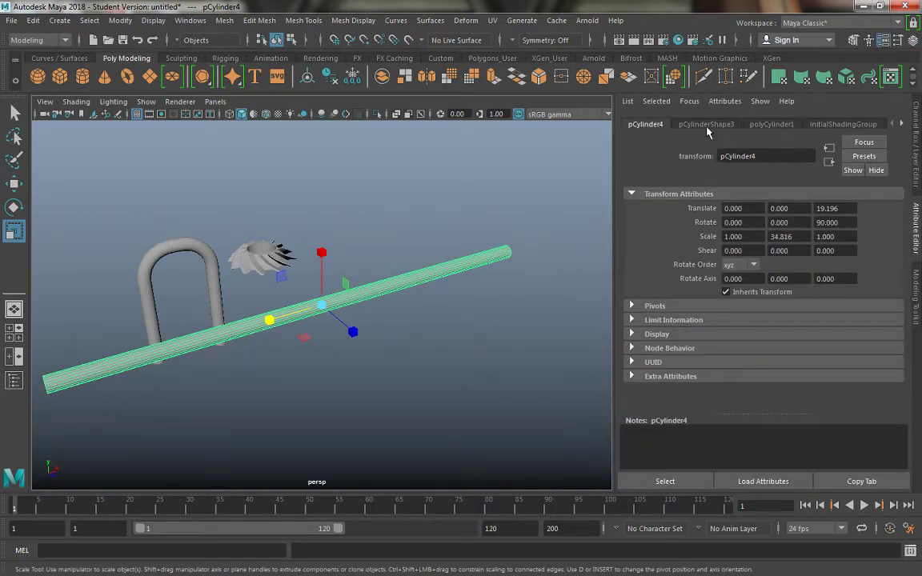
left_click(773, 124)
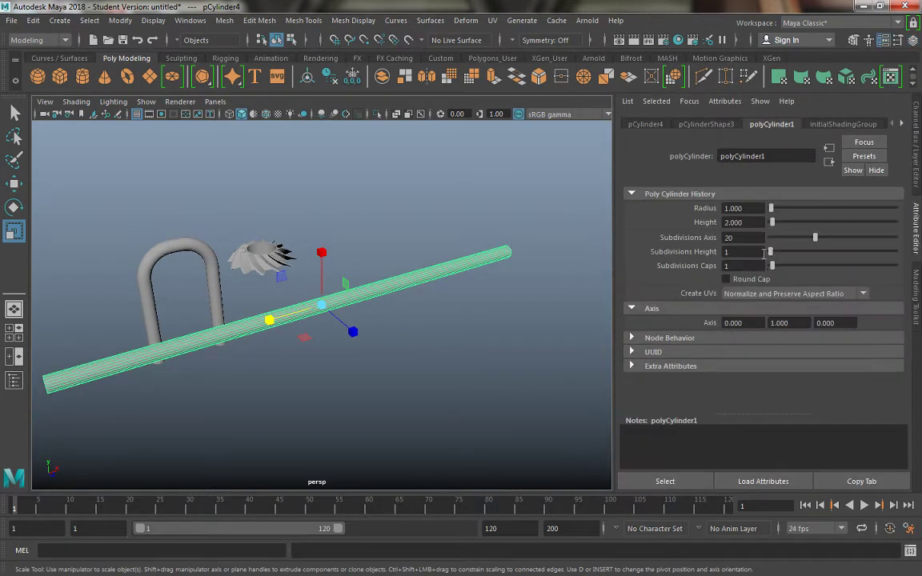
left_click_drag(780, 253, 829, 255)
left_click_drag(837, 258, 849, 254)
type("40")
key("Return")
Duplicate the long cylinder and offset the copy along Z so it lies beside the original
left_click_drag(203, 284, 240, 283, "alt")
left_click(288, 323)
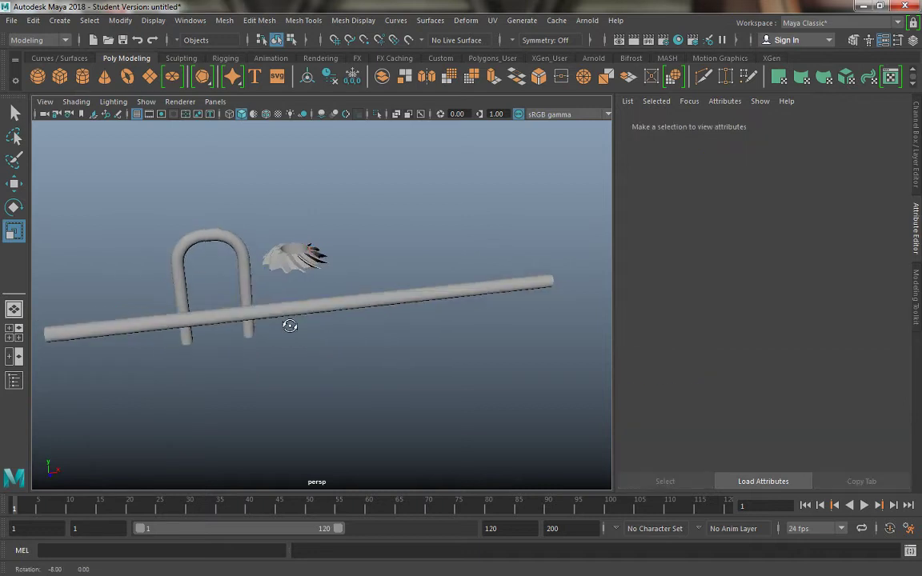
left_click_drag(288, 324, 328, 324, "alt")
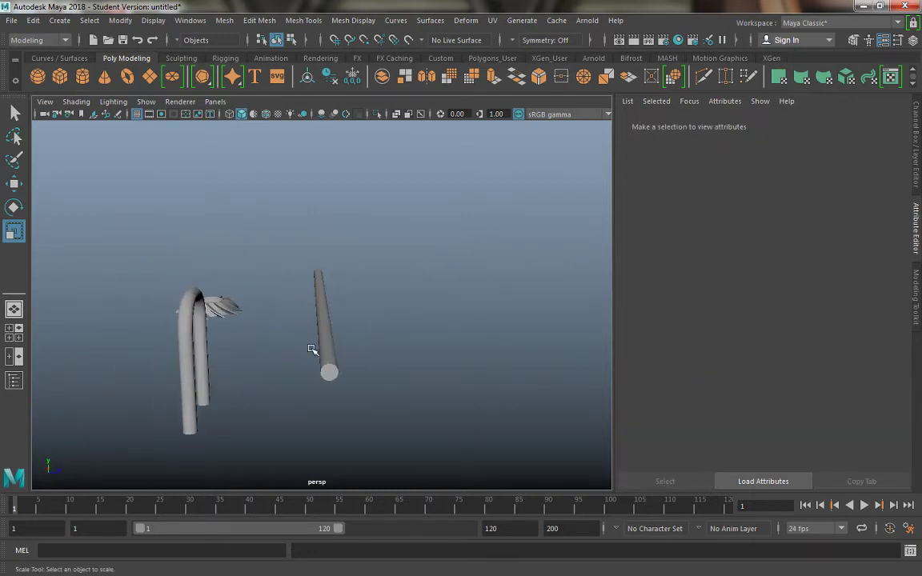
left_click(324, 344)
left_click_drag(274, 335, 436, 314, "alt")
right_click_drag(301, 294, 367, 358, "alt")
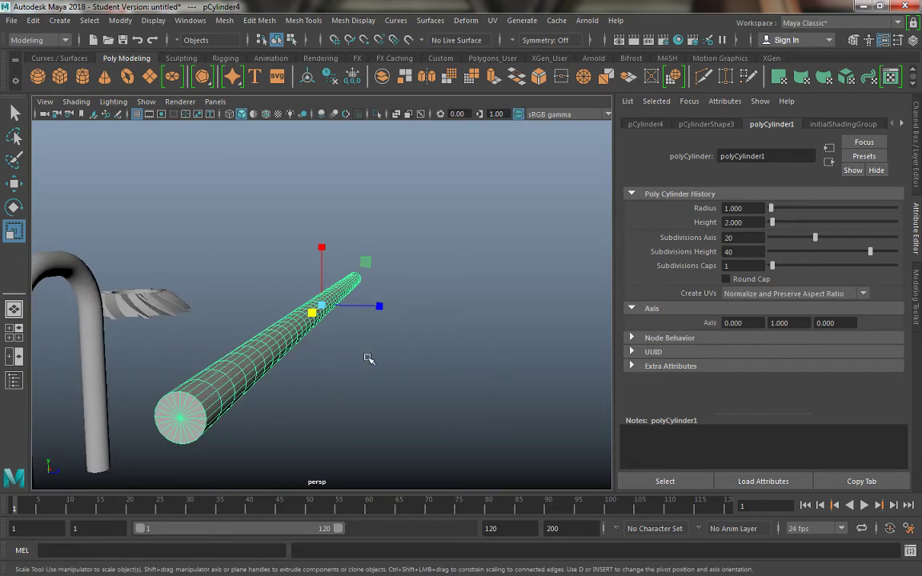
key("ctrl+d")
key("w")
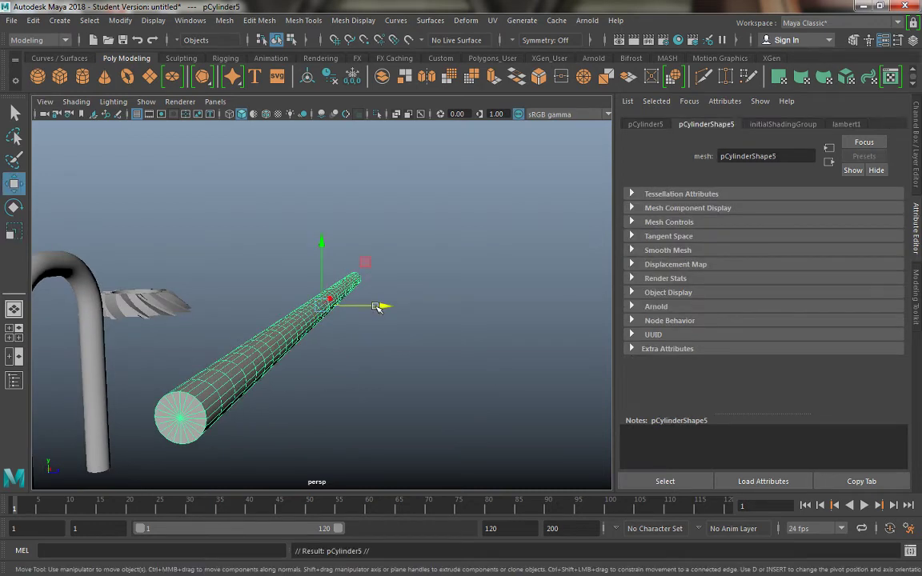
left_click_drag(384, 306, 405, 315)
In the side view, fine-tune the copy's Z position to about 21.209 so it just touches the original
key("space")
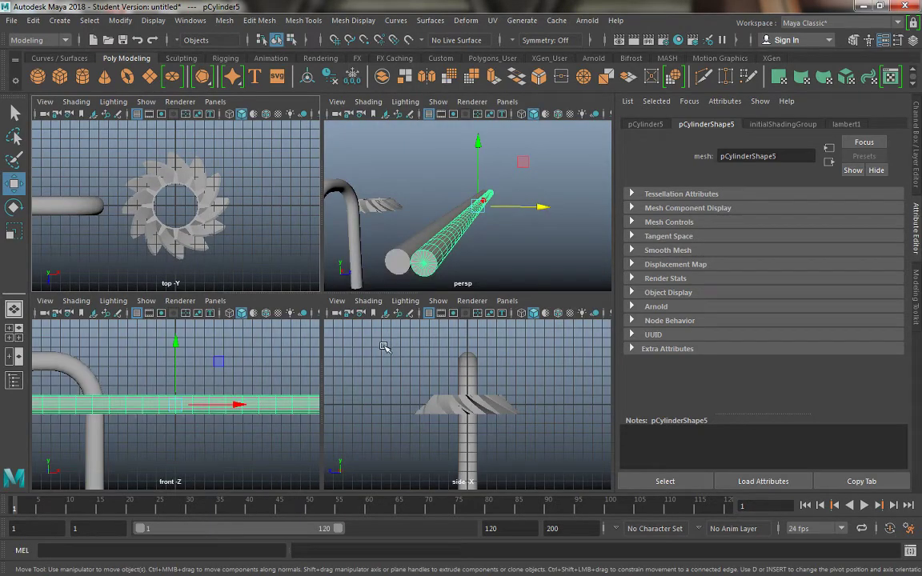
key("f")
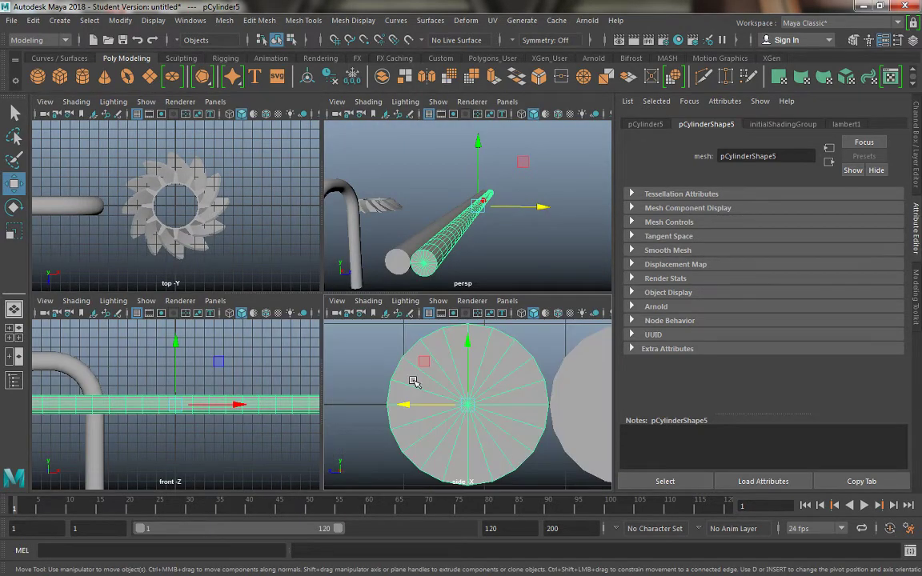
scroll(409, 372, "down", 2)
key("space")
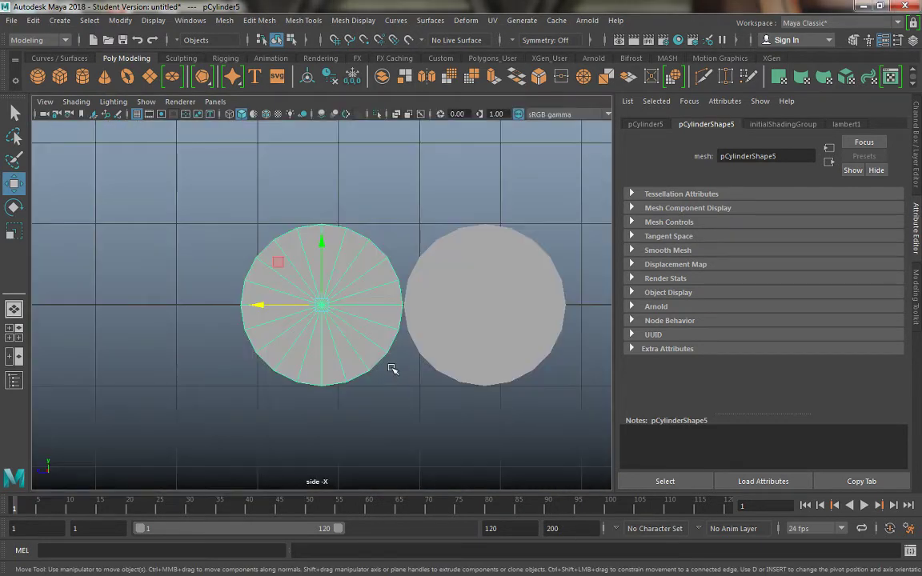
left_click(258, 306)
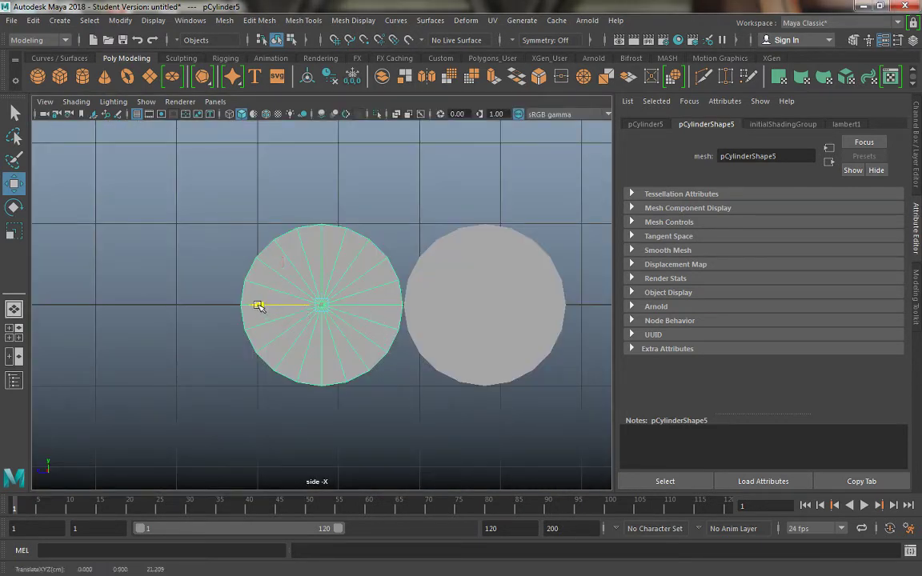
Duplicate the original long cylinder and move the copy along Z past the second one, forming a touching row of three
left_click(462, 329)
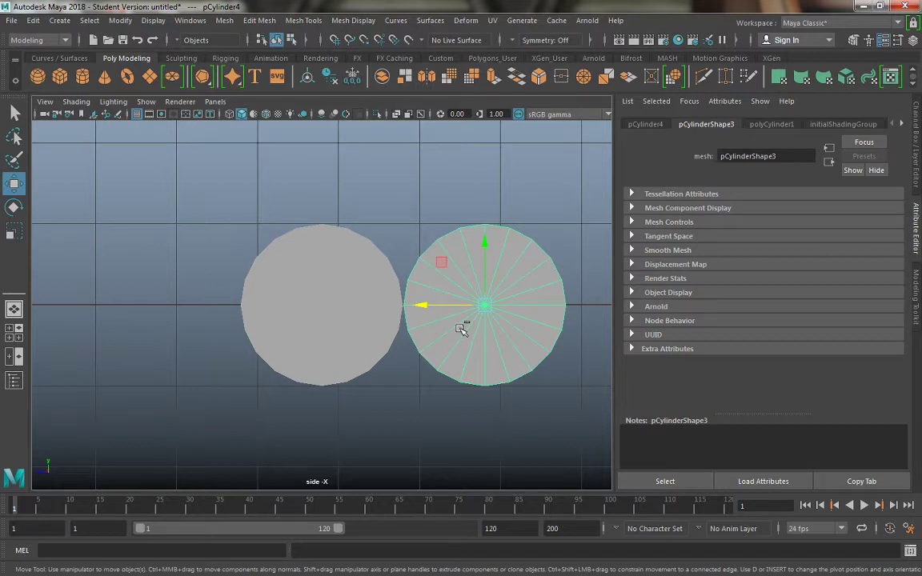
left_click_drag(483, 245, 479, 115, "shift")
key("ctrl+z")
left_click_drag(421, 302, 93, 309)
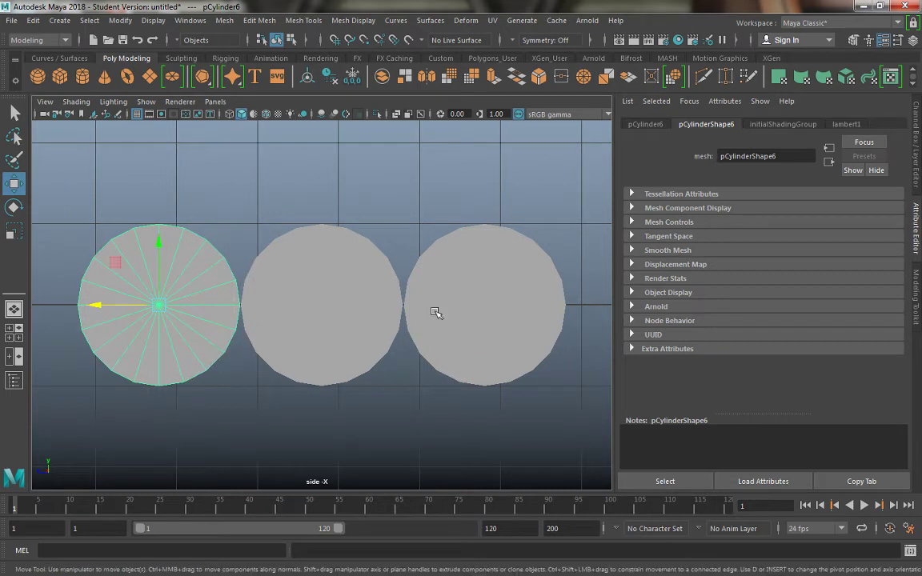
Duplicate the newest end cylinder and nest the copy above the gap beside it, at about Y 1.720 and Z 22.231
left_click(435, 312)
left_click(335, 275)
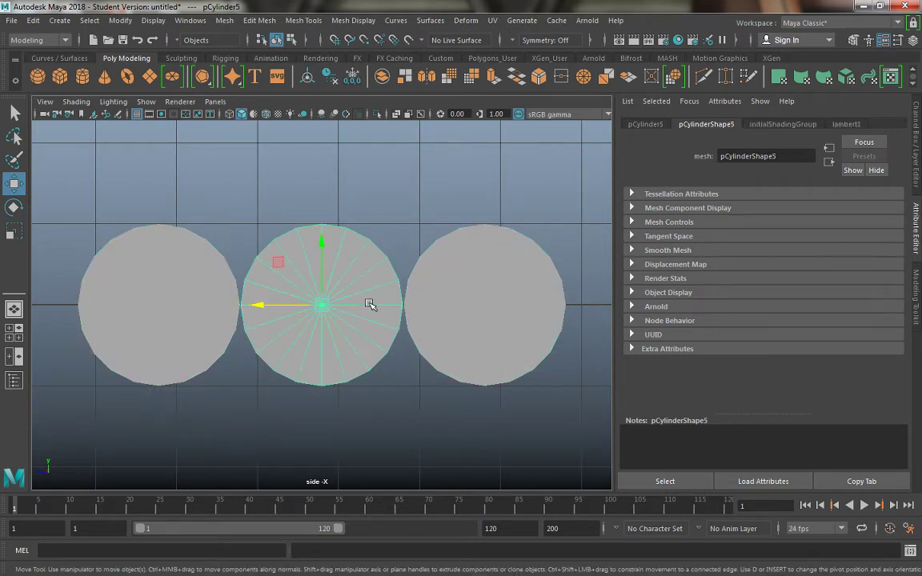
left_click(211, 259)
key("ctrl+d")
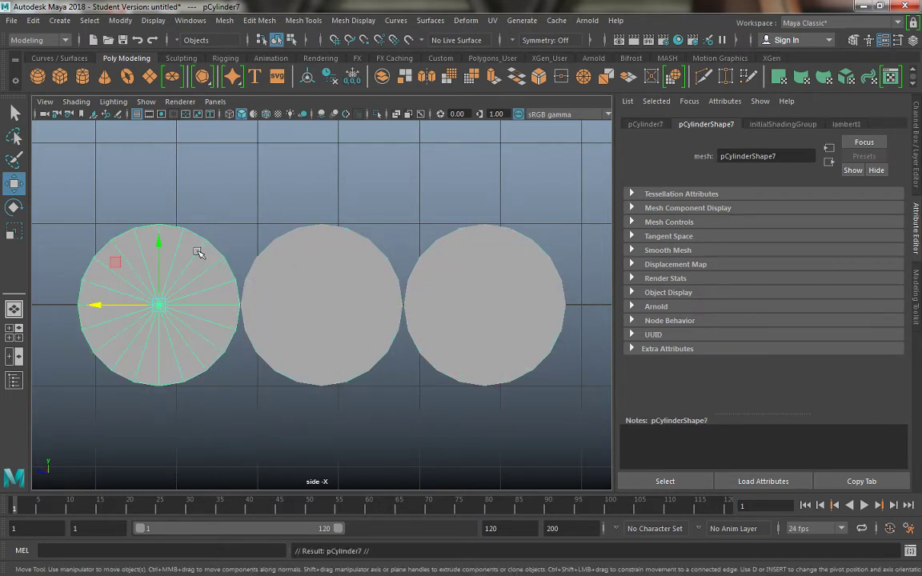
left_click_drag(159, 241, 163, 86)
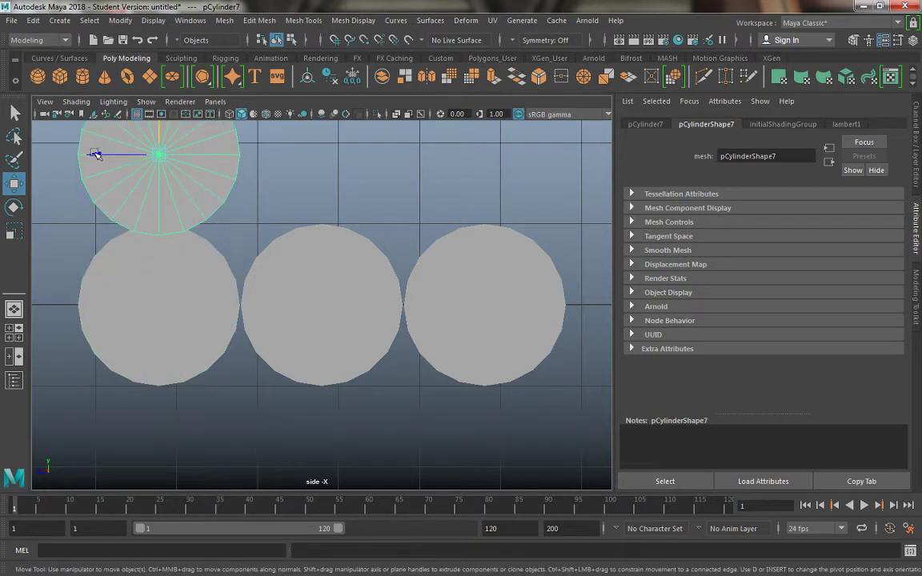
left_click_drag(95, 153, 176, 173)
scroll(342, 241, "down", 2)
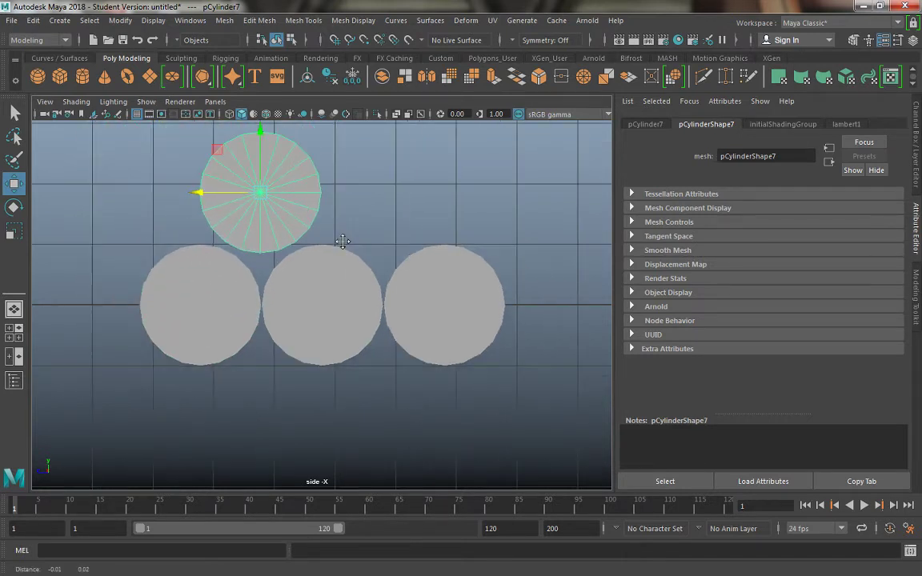
middle_click_drag(343, 241, 343, 271, "alt")
left_click_drag(260, 164, 262, 169)
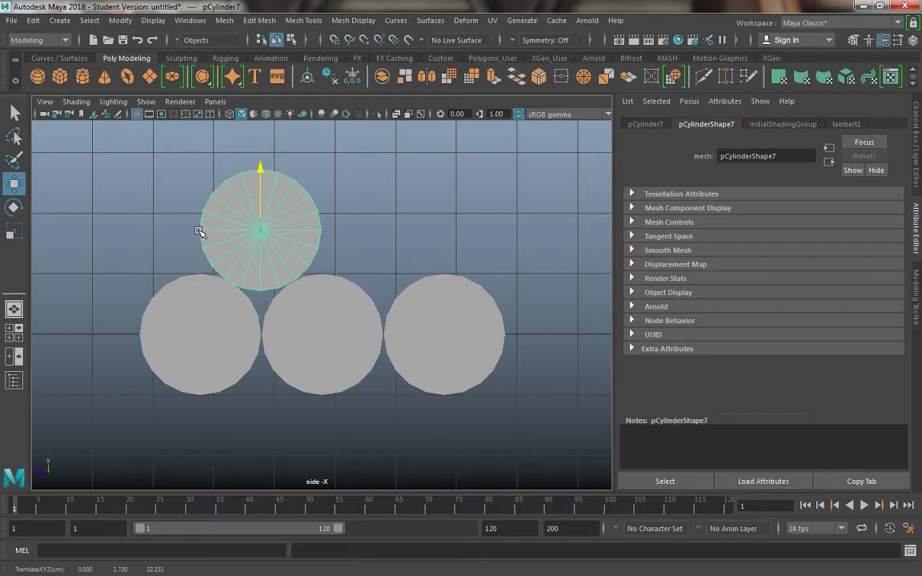
Duplicate the upper cylinder and move the copy along Z to about 20.204, completing a second row of two
left_click_drag(200, 232, 321, 269)
key("ctrl+d")
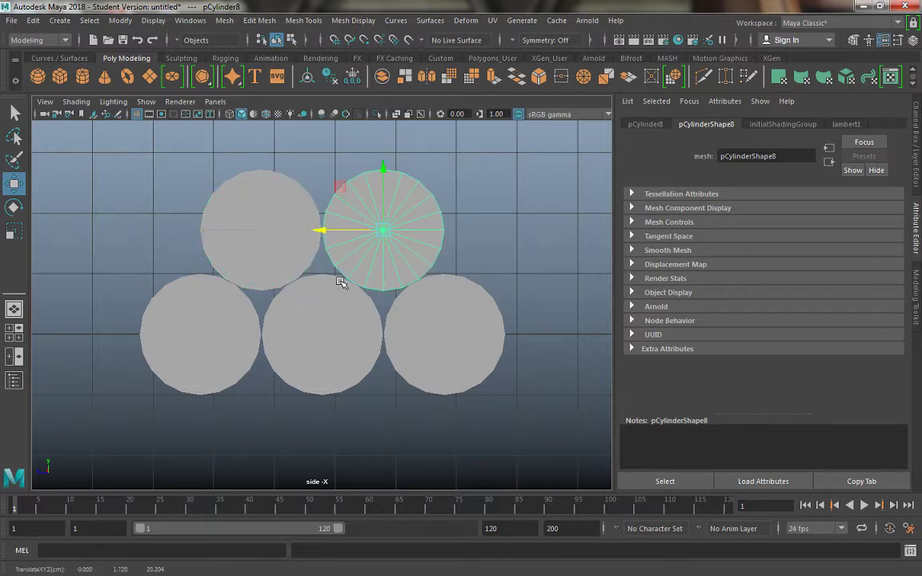
Duplicate the middle bottom cylinder and raise the copy to about Y 3.441, so it rests on the second row as the pyramid's peak
left_click(329, 288)
key("ctrl+d")
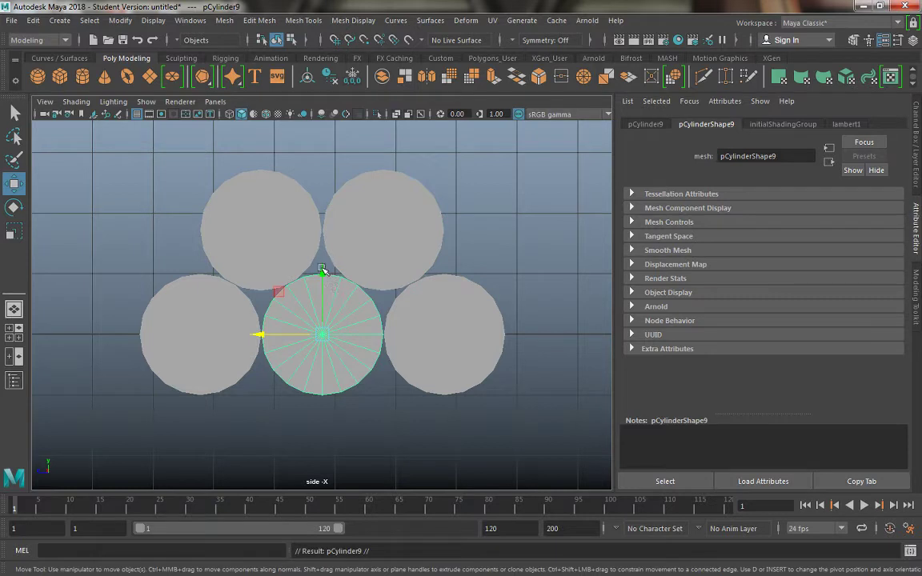
left_click_drag(322, 271, 326, 62)
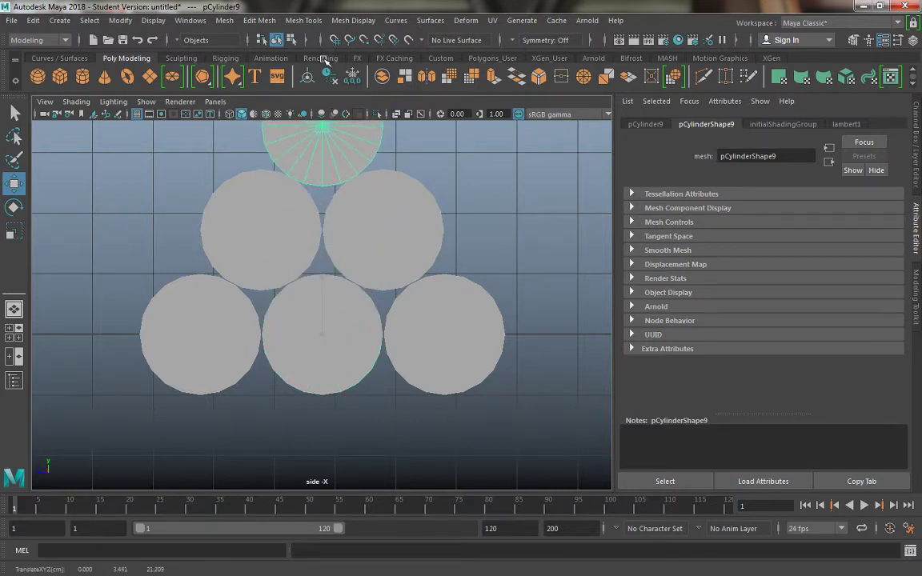
left_click(257, 271)
scroll(347, 268, "down", 3)
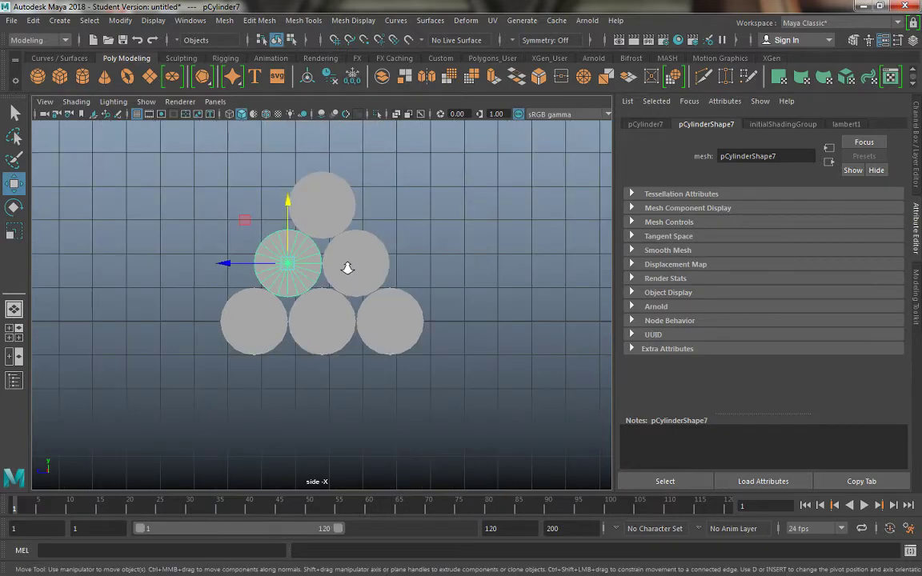
middle_click_drag(347, 268, 341, 338, "alt")
left_click(425, 294)
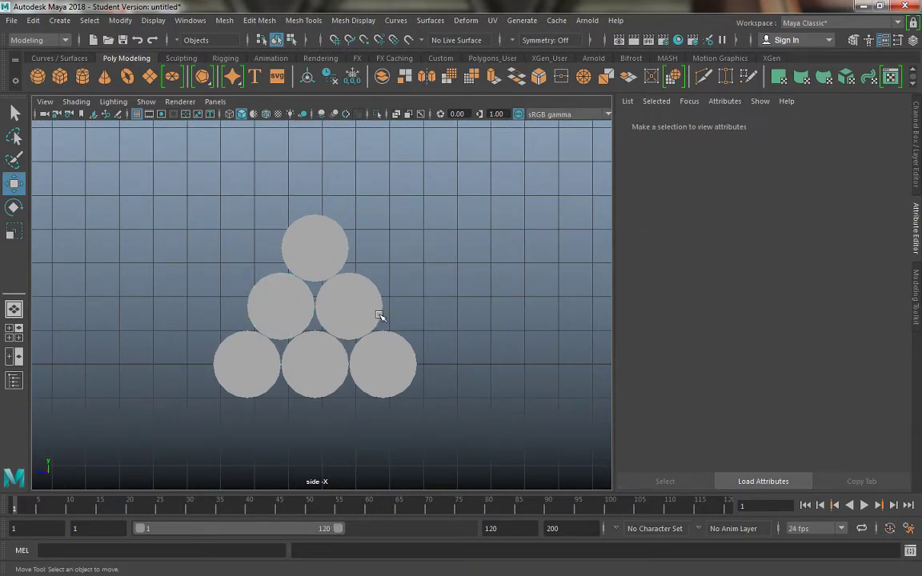
Select all six stacked cylinders and combine them into one polygon object
key("space")
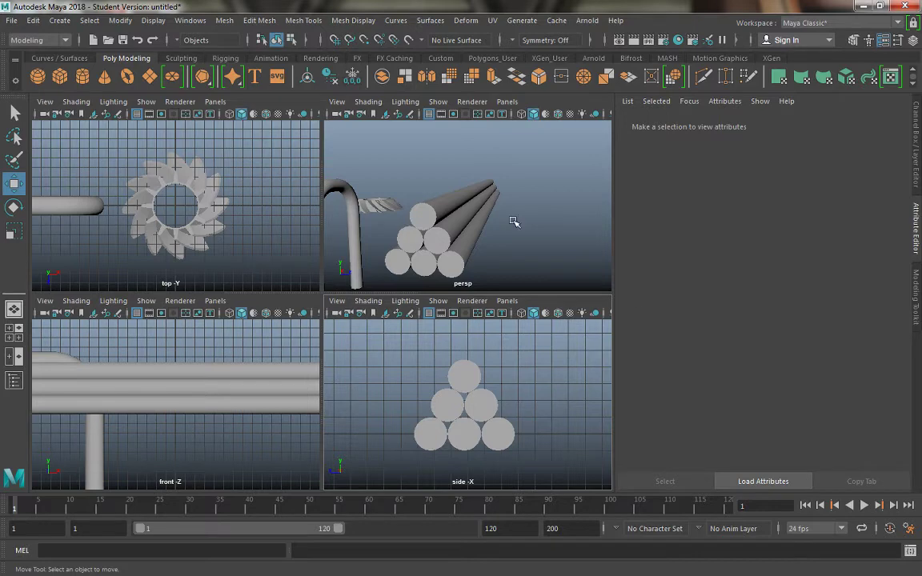
left_click_drag(514, 221, 481, 232, "alt")
left_click(513, 263)
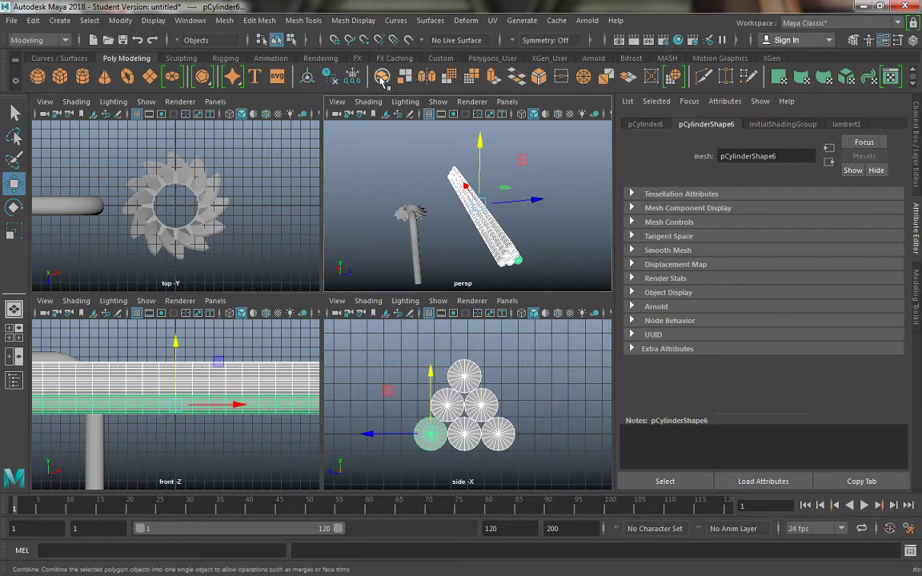
left_click(382, 78)
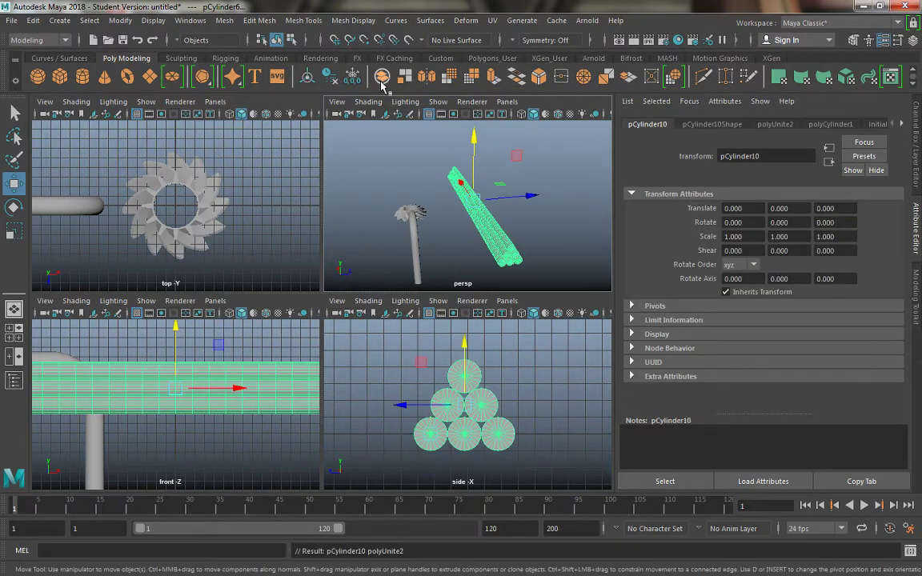
Add a nonlinear Twist deformer to the combined cylinder bundle
left_click(466, 21)
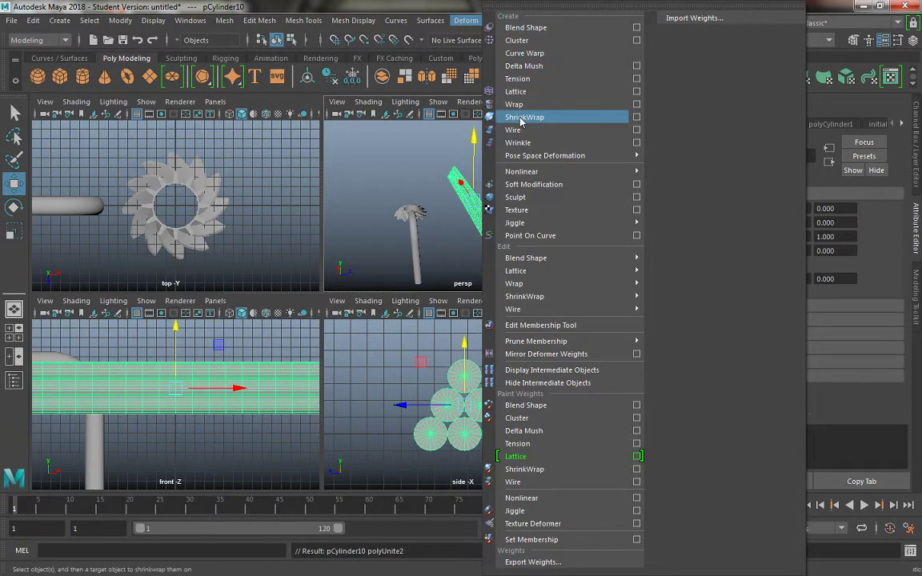
mouse_move(534, 173)
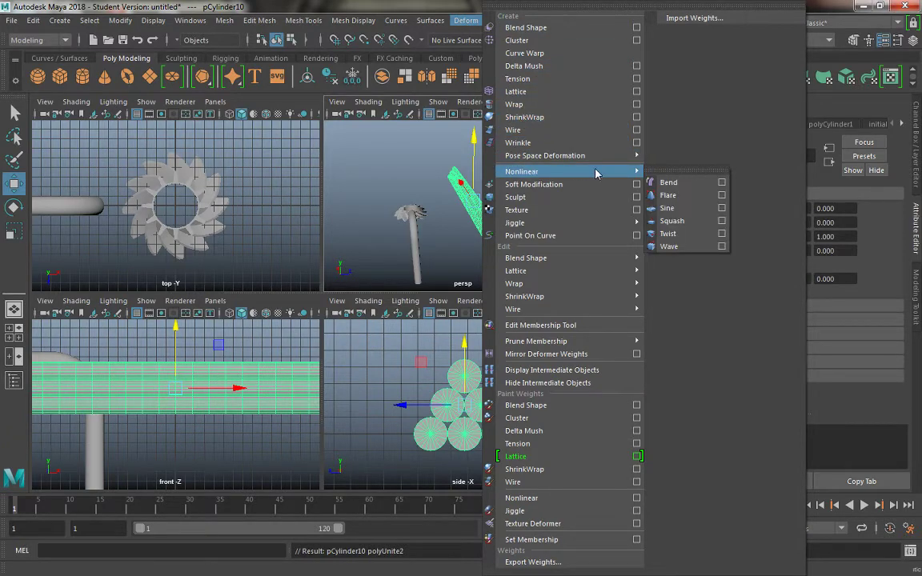
left_click(669, 234)
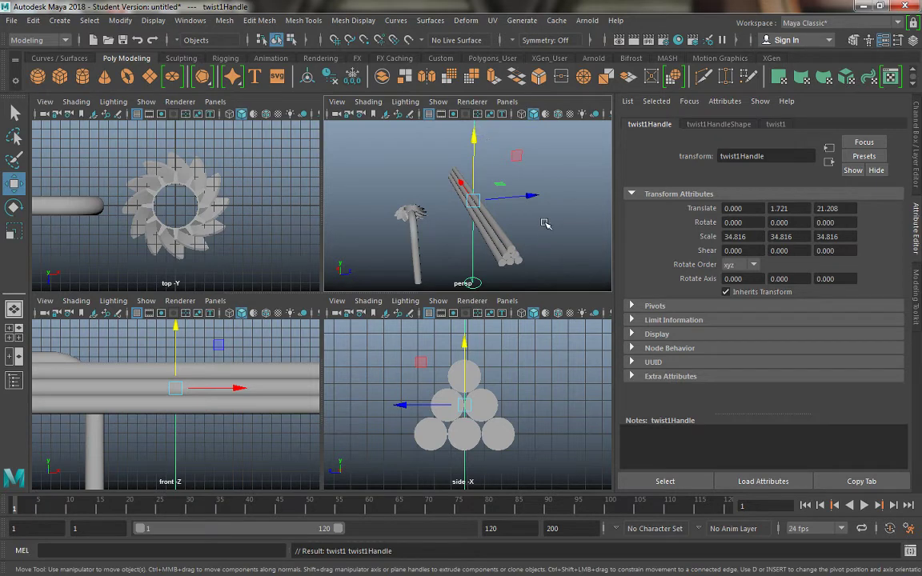
left_click_drag(544, 224, 585, 220, "alt")
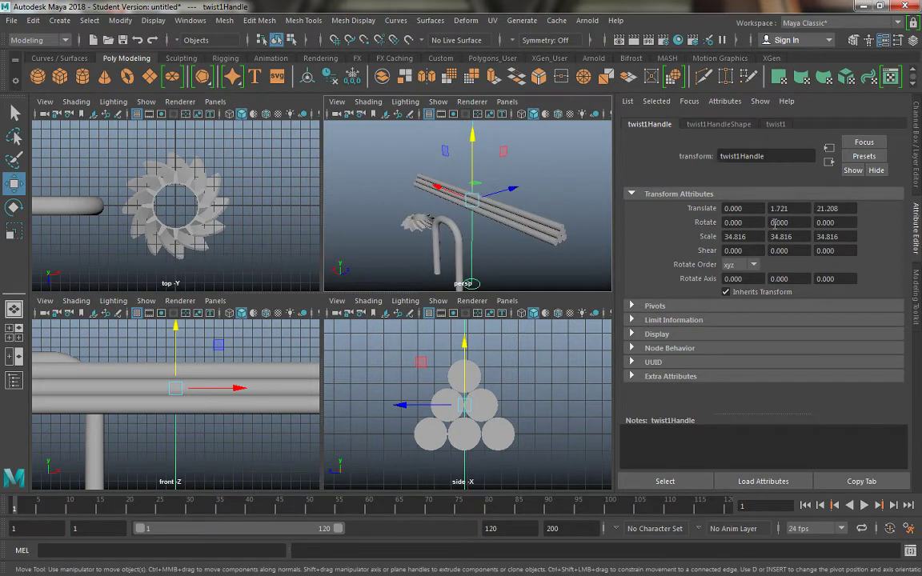
Rotate the twist handle 90 degrees about Z so it runs along the length of the bundle
left_click(820, 224)
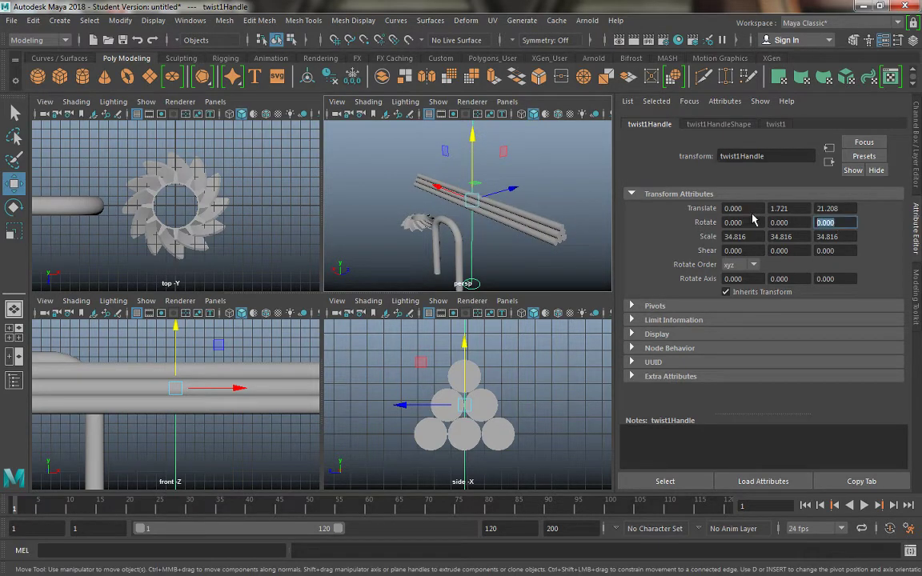
type("90")
key("Return")
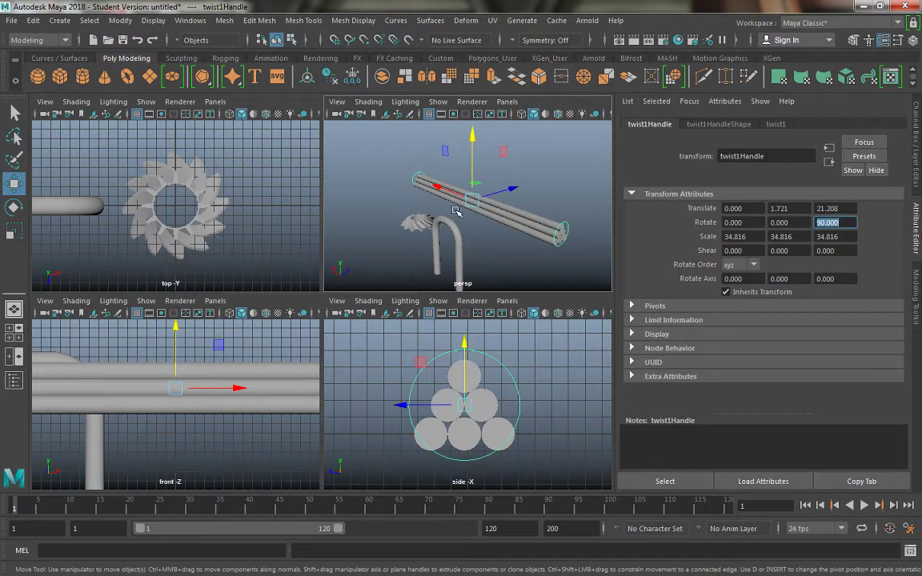
mouse_move(457, 212)
left_mouse_down("alt")
mouse_move(428, 173)
mouse_move(443, 238)
mouse_move(354, 237)
mouse_move(490, 206)
mouse_move(453, 210)
left_mouse_up("alt")
scroll(439, 234, "up", 3)
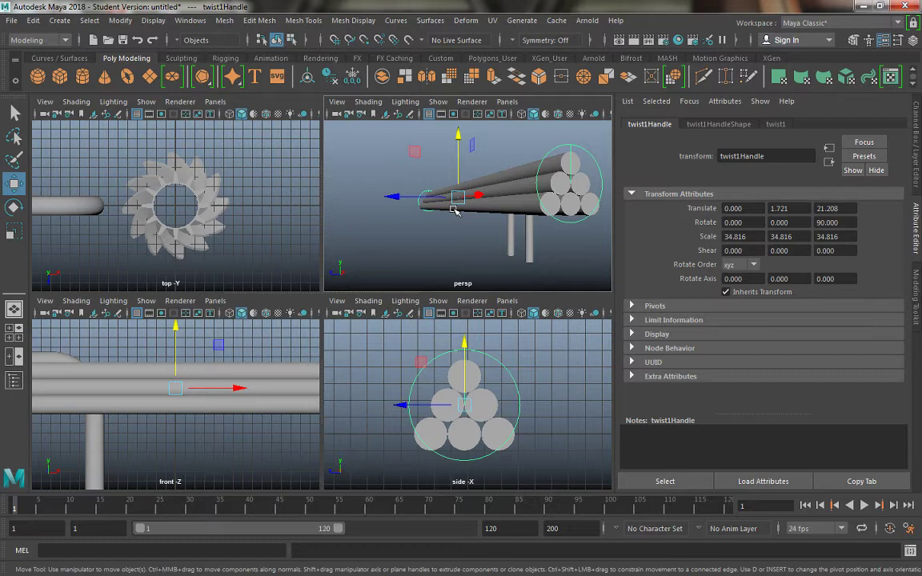
scroll(452, 199, "down", 3)
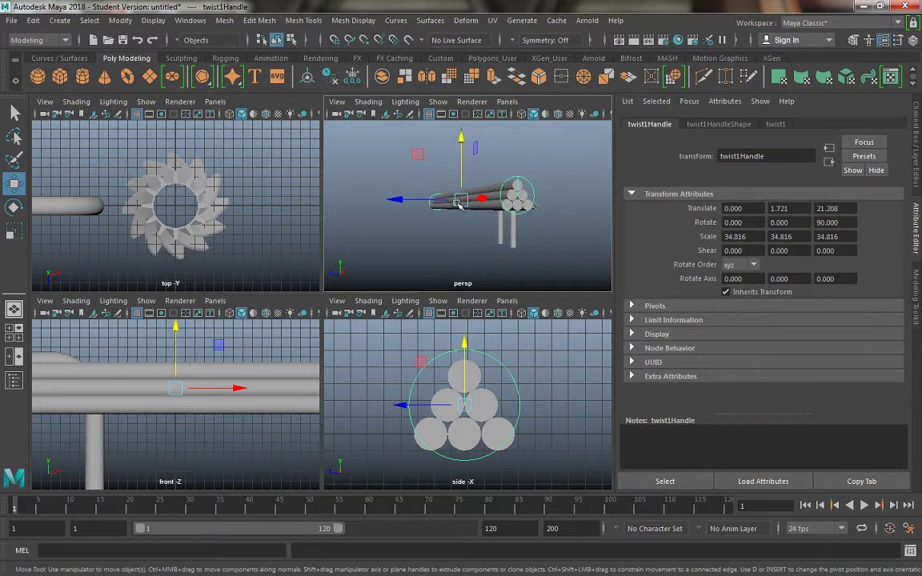
Twist the bundle into a rope by raising the deformer's Start Angle to about 496.170
left_click(718, 125)
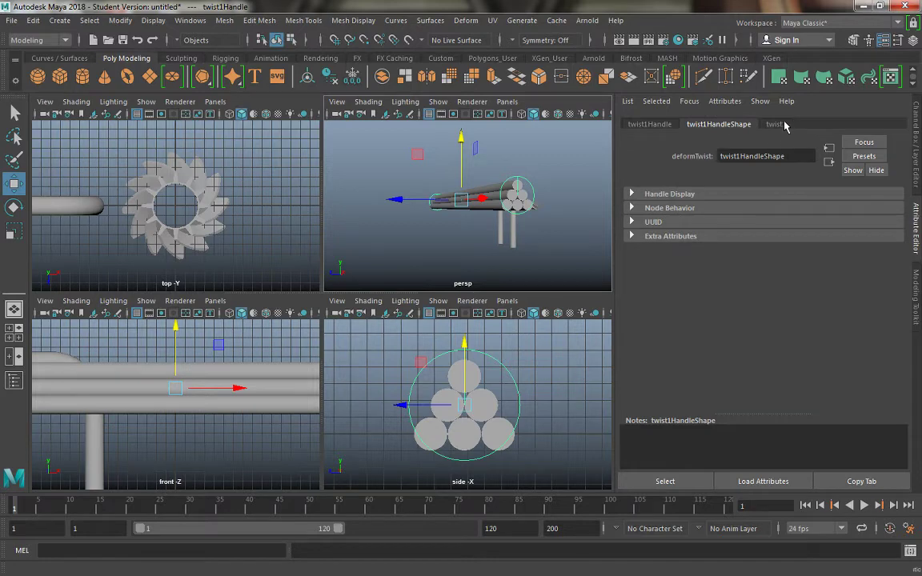
left_click(776, 125)
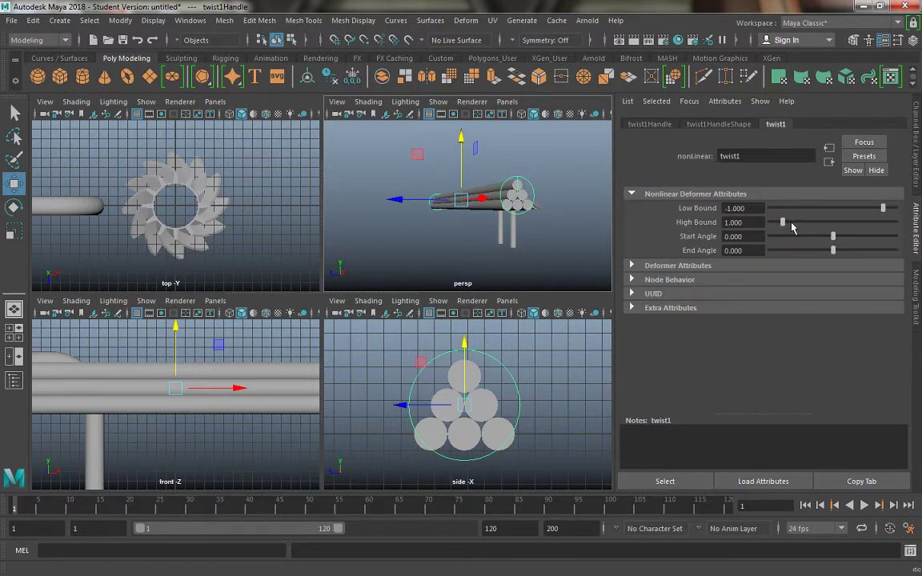
left_click_drag(835, 238, 870, 246)
left_click_drag(478, 193, 403, 196, "alt")
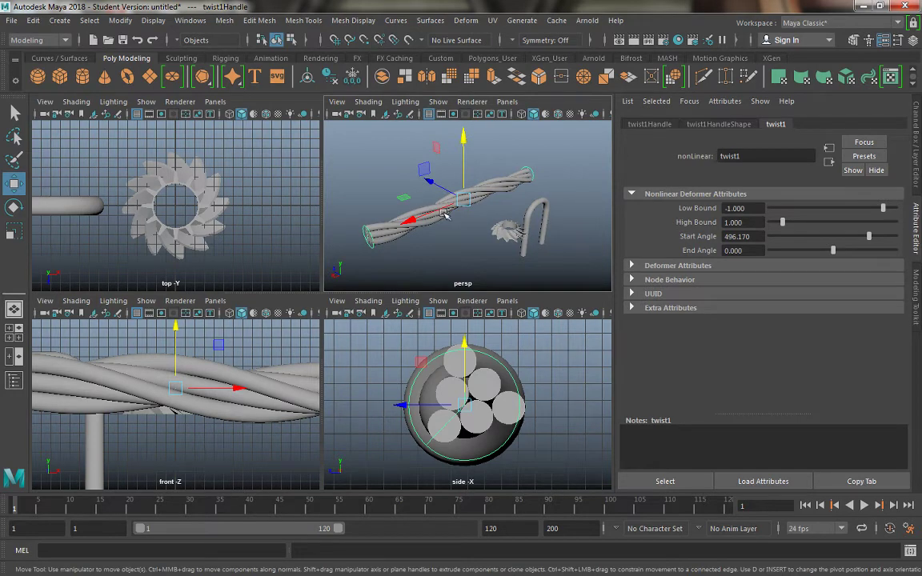
left_click_drag(450, 221, 519, 219, "alt")
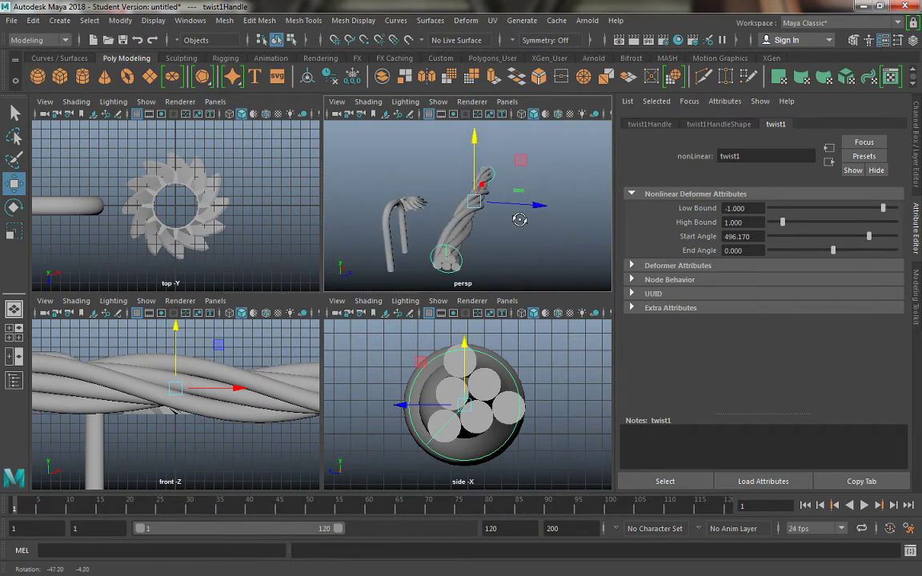
Delete all construction history in the scene to bake the twist into the bundle
left_click(445, 228)
left_click_drag(406, 221, 531, 221, "alt")
left_click_drag(483, 193, 585, 195, "alt")
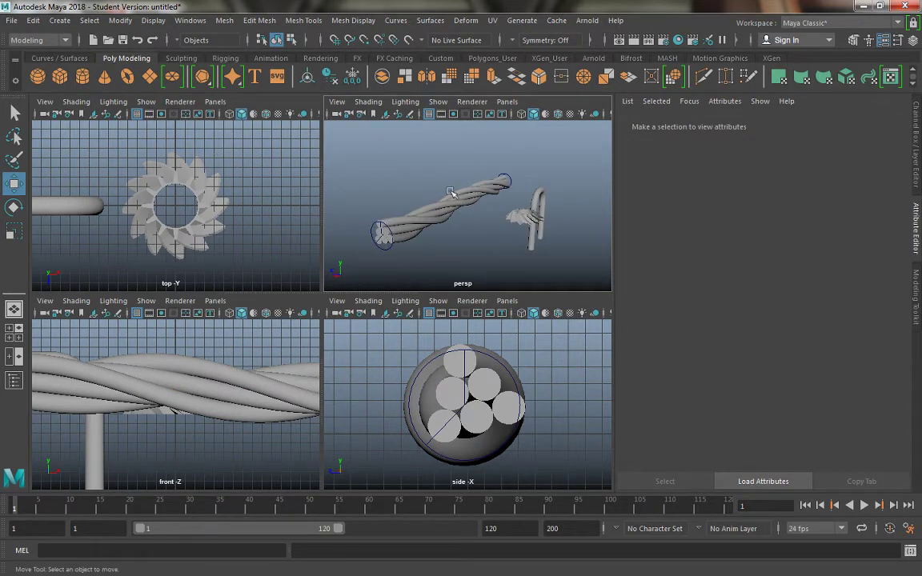
left_click_drag(452, 194, 437, 206, "alt")
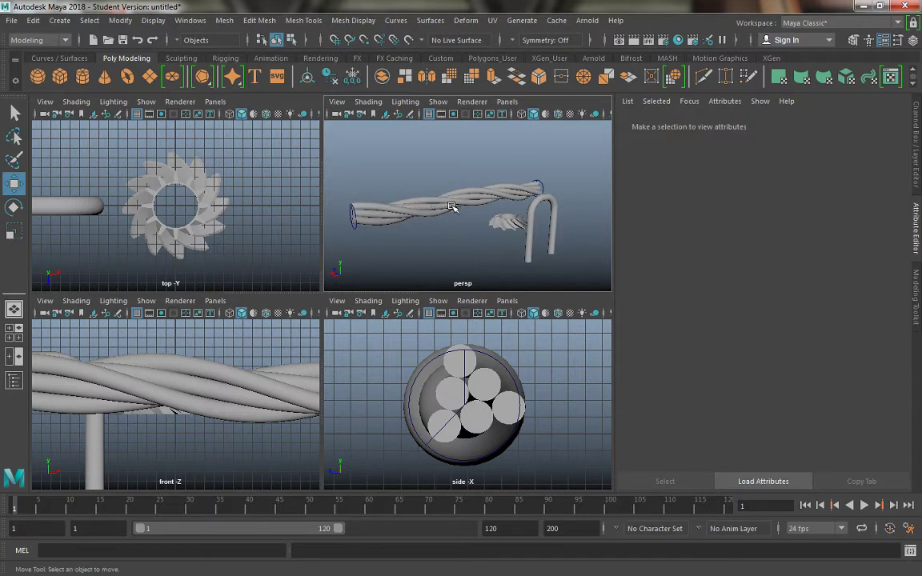
left_click(33, 21)
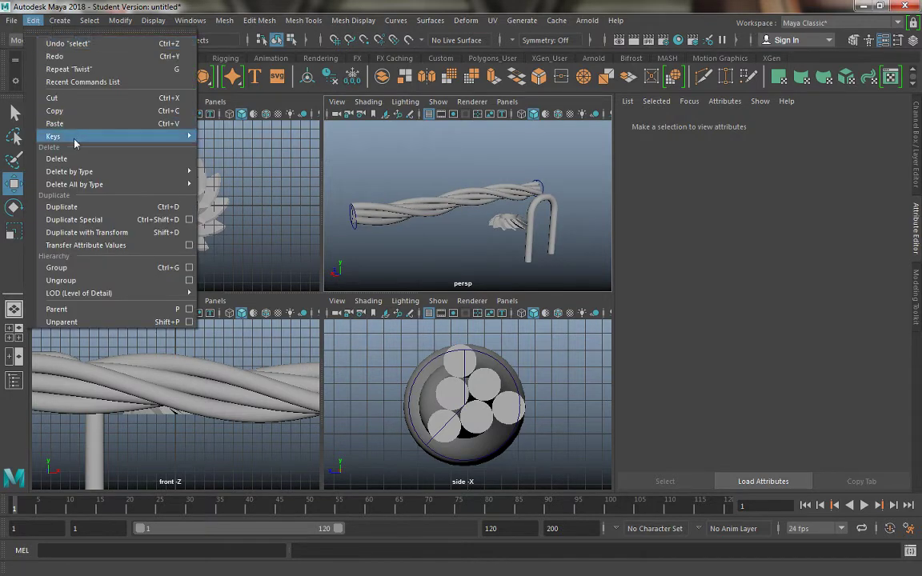
left_click(211, 134)
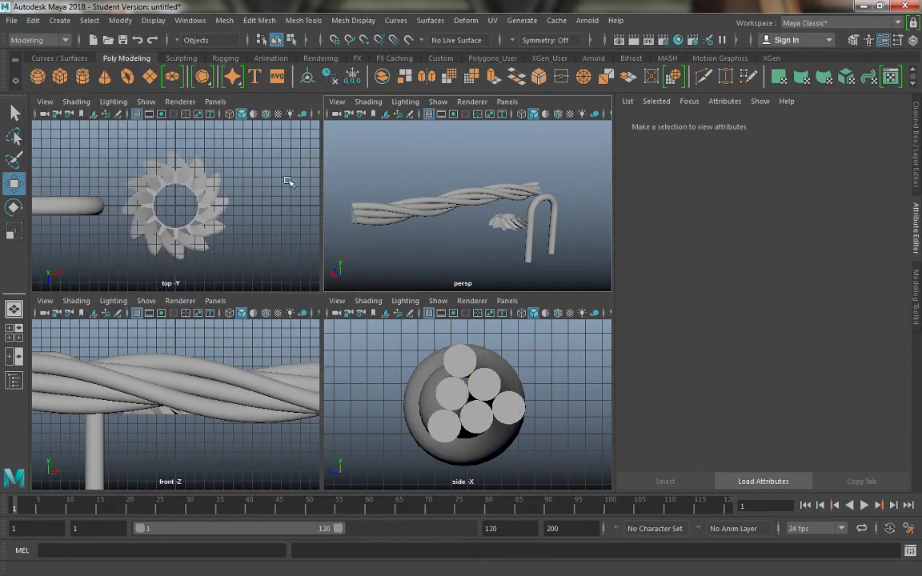
Try moving the twisted bundle upward along Y, and undo the move
left_click(377, 194)
left_click_drag(374, 136, 462, 120, "alt")
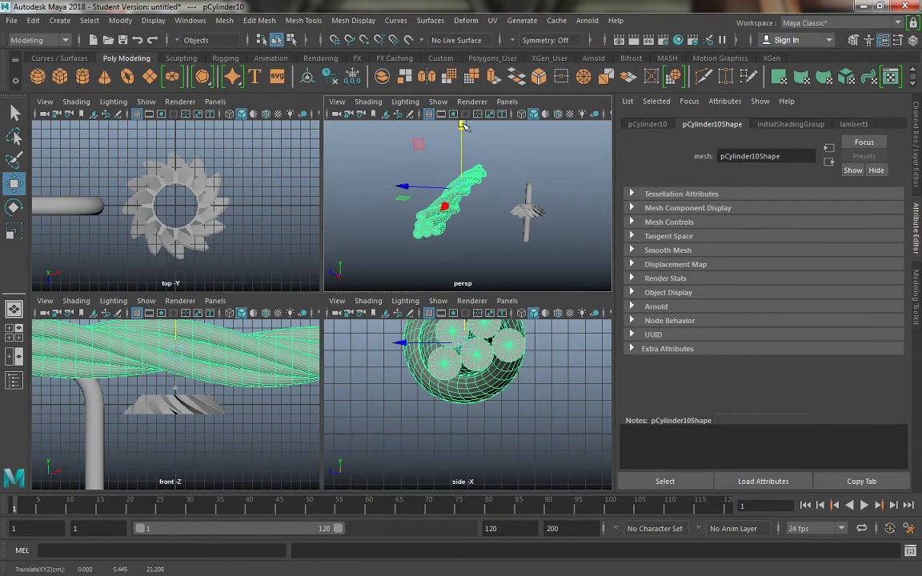
key("ctrl+z")
Move the arched pipe along Z to about 22.732, in line with the twisted bundle, and set its Y rotation to 90
left_click(528, 206)
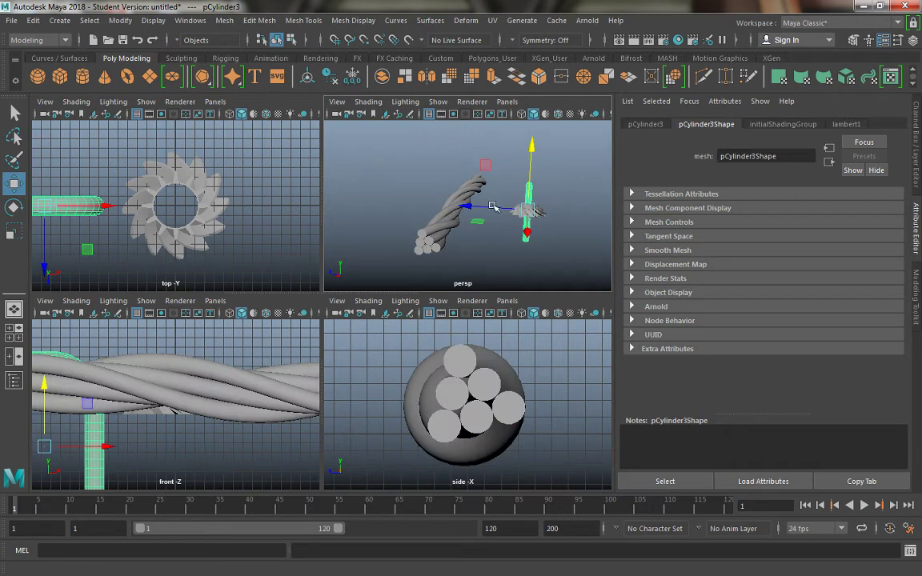
left_click_drag(469, 209, 455, 217)
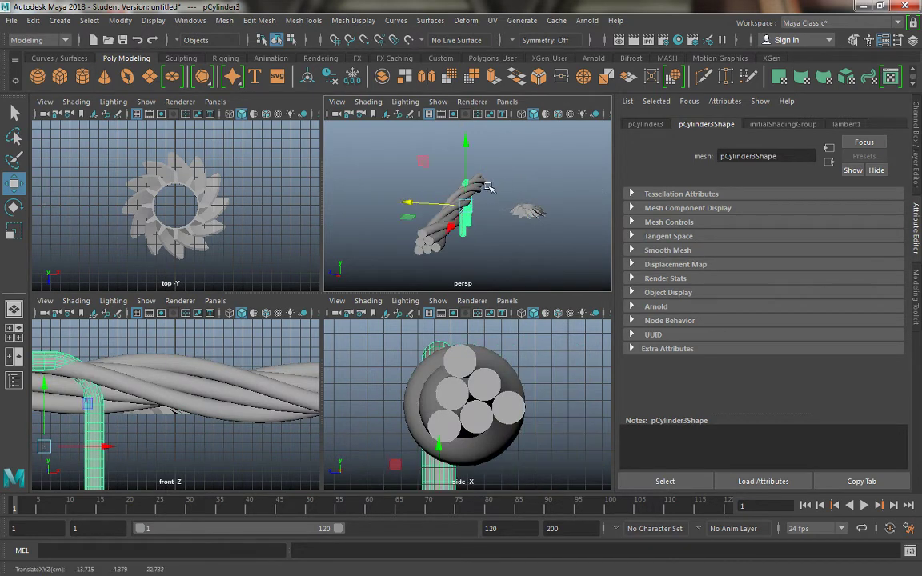
key("e")
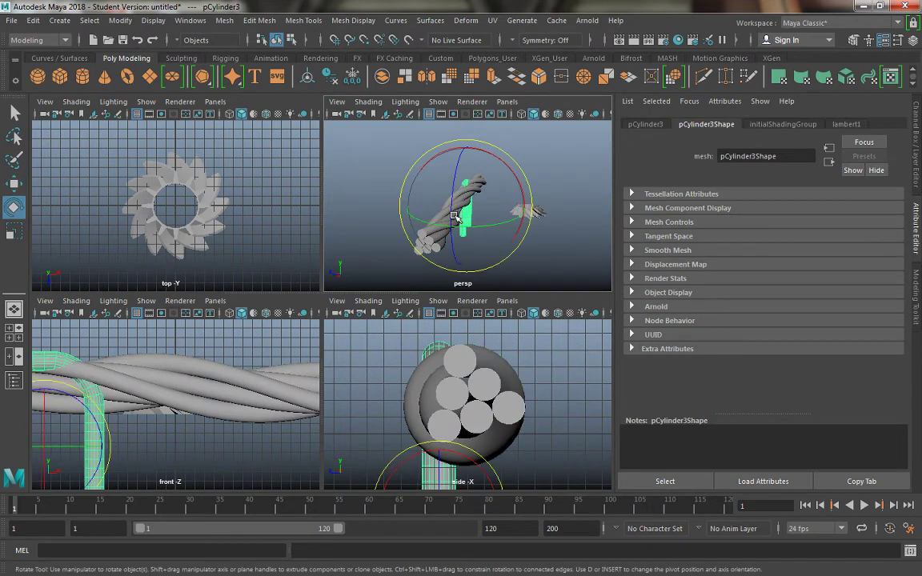
left_click(918, 183)
double_click(882, 178)
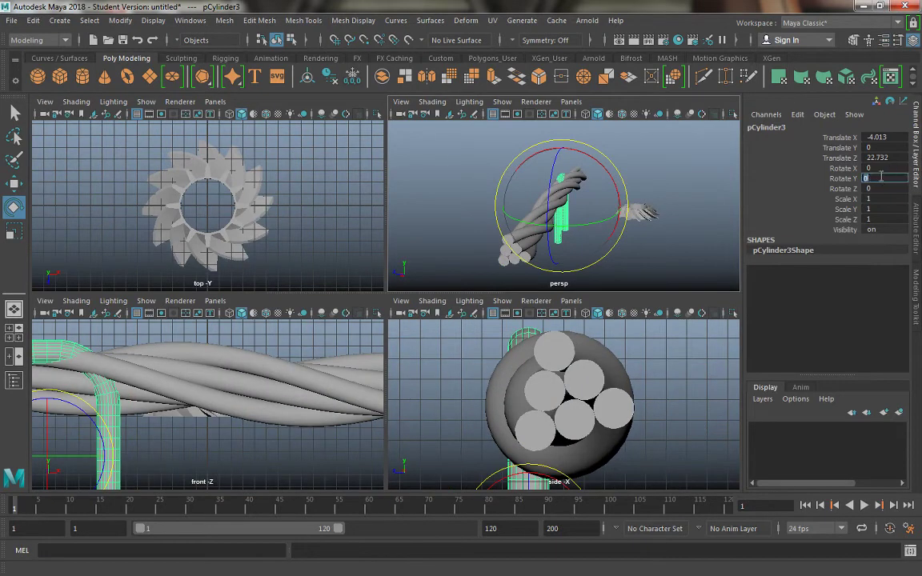
key("Return")
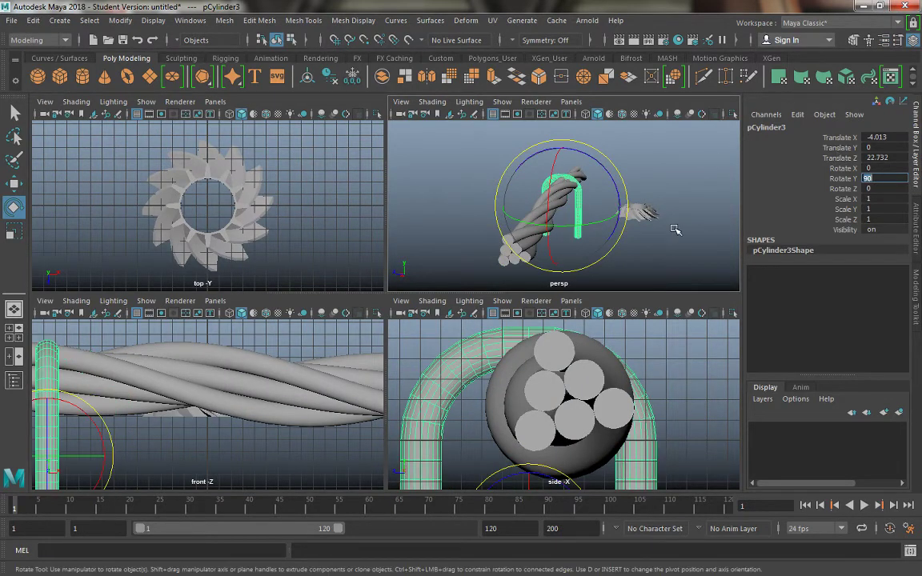
Turn the arched pipe upside down by setting its Z rotation to 180
left_click_drag(675, 229, 585, 198, "alt")
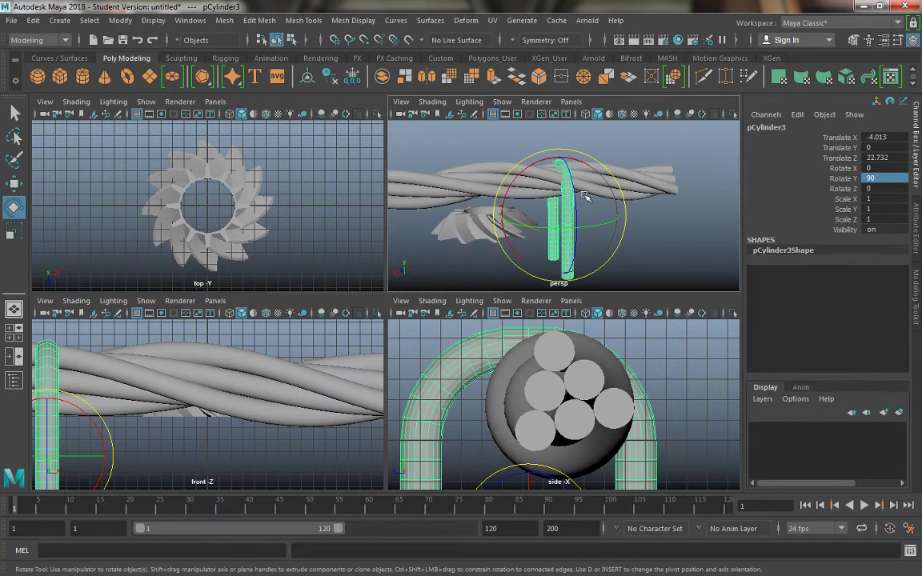
left_click(854, 191)
middle_click_drag(605, 217, 908, 190)
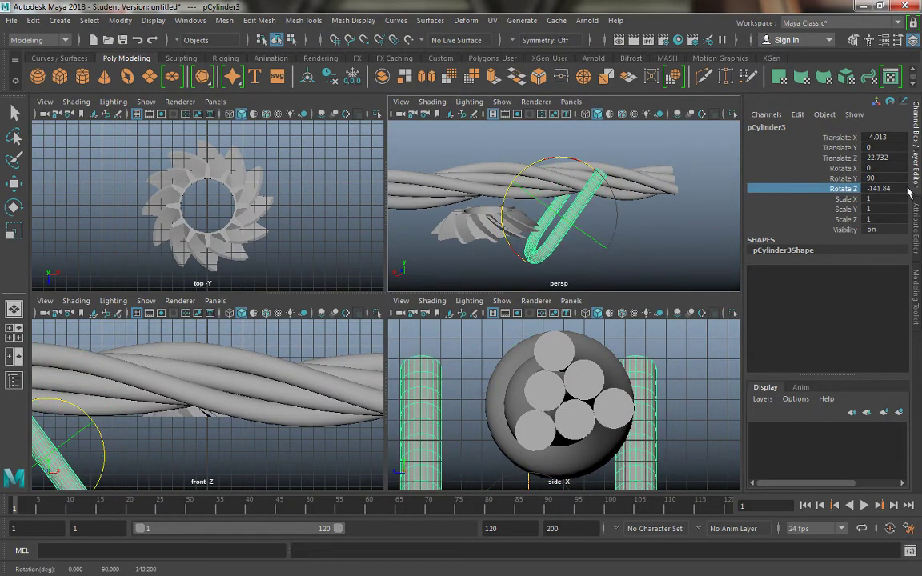
double_click(885, 188)
type("180")
key("Return")
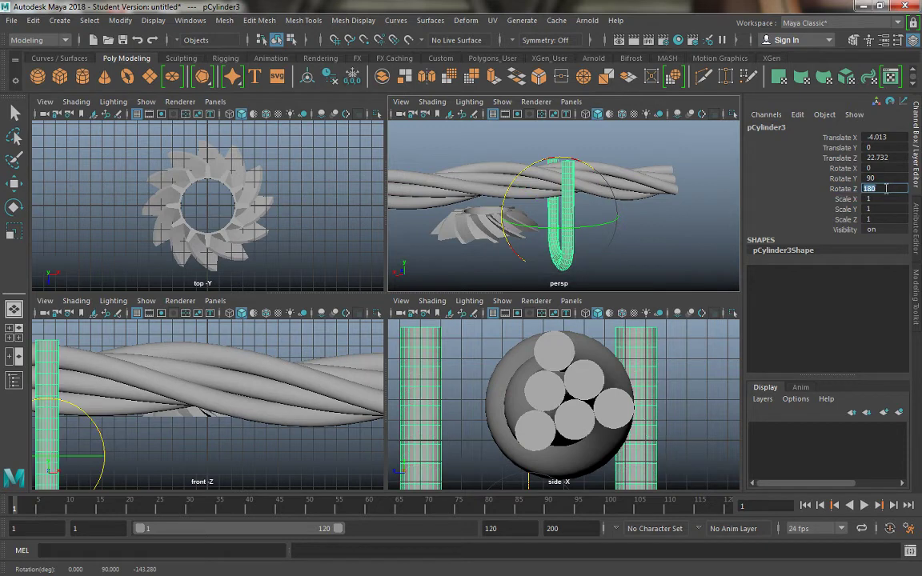
Raise the inverted pipe to about Y 11.132 so its curve cradles the twisted bundle, and select the bundle
key("w")
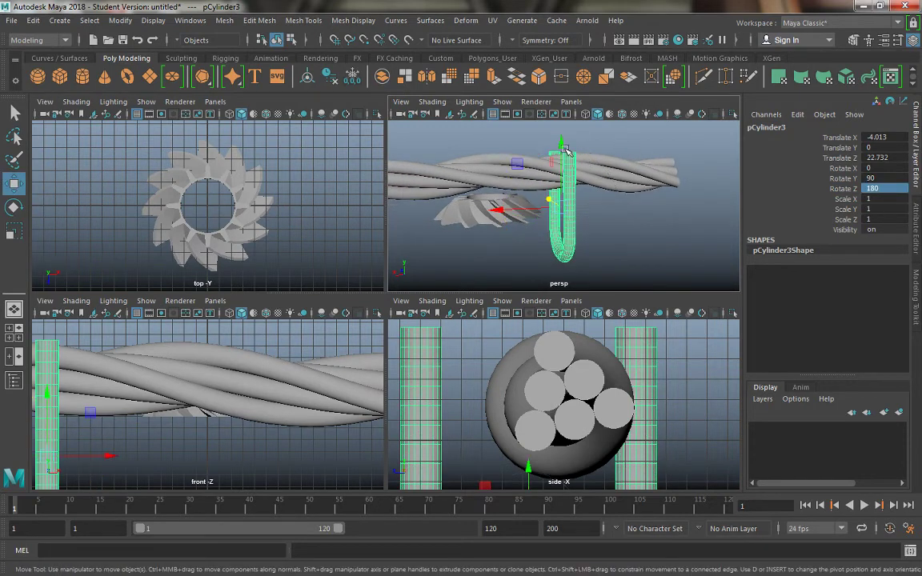
left_click_drag(563, 147, 562, 80)
right_click_drag(483, 155, 484, 155, "alt")
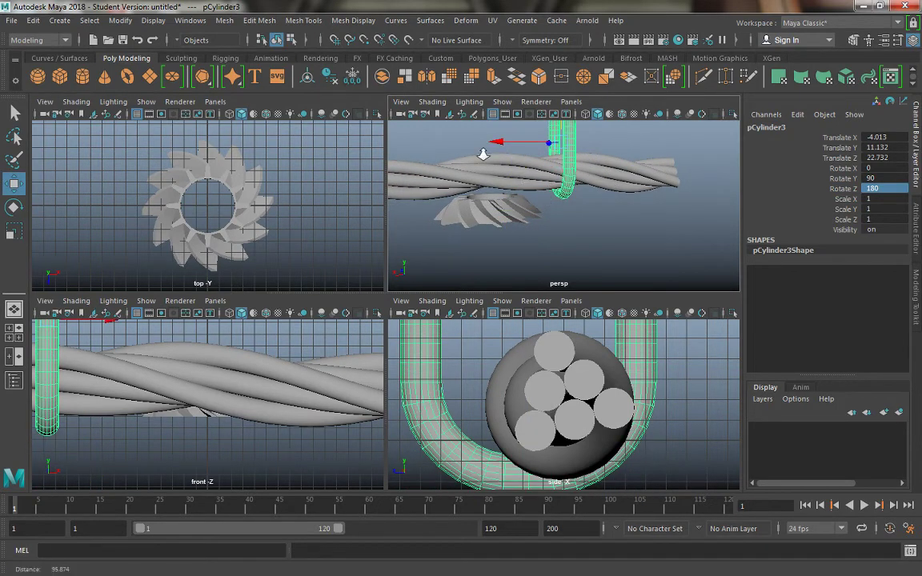
scroll(483, 155, "down", 5)
left_click_drag(484, 155, 518, 169, "alt")
left_click(512, 200)
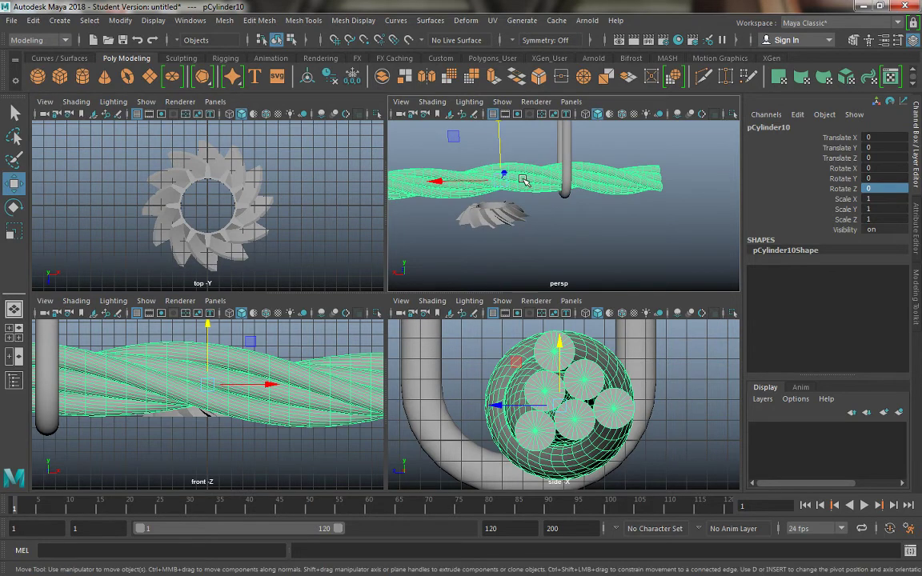
Switch the twisted rope to vertex editing and select one vertical column of its vertices between the inverted pipe and the far end
right_click_drag(523, 180, 487, 176)
left_click_drag(511, 185, 503, 180, "alt")
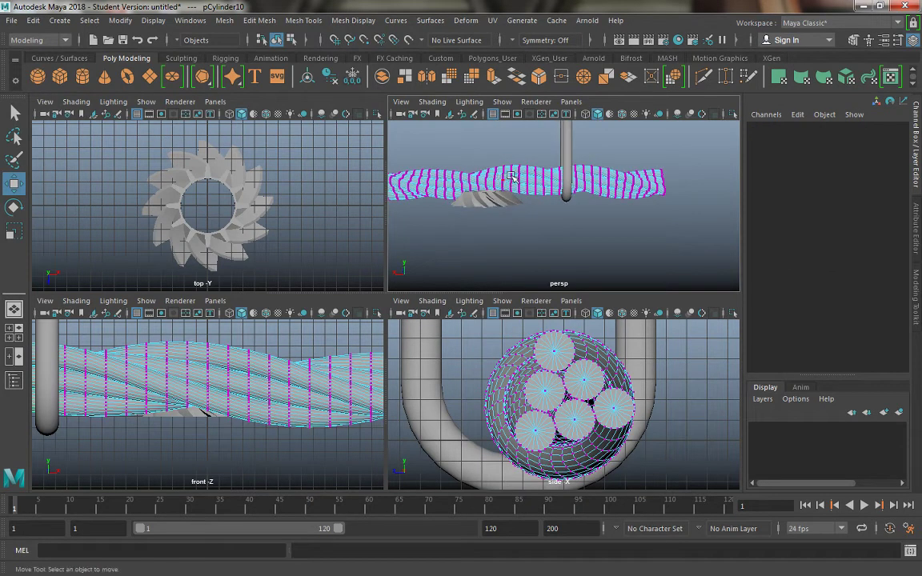
right_click_drag(491, 171, 513, 167, "alt")
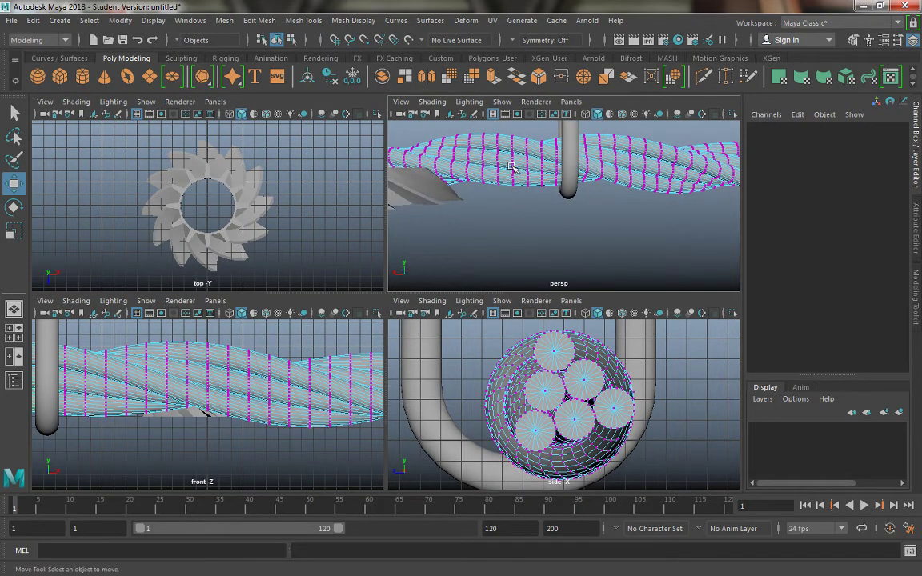
left_click(485, 131)
left_click_drag(632, 204, 532, 170, "alt")
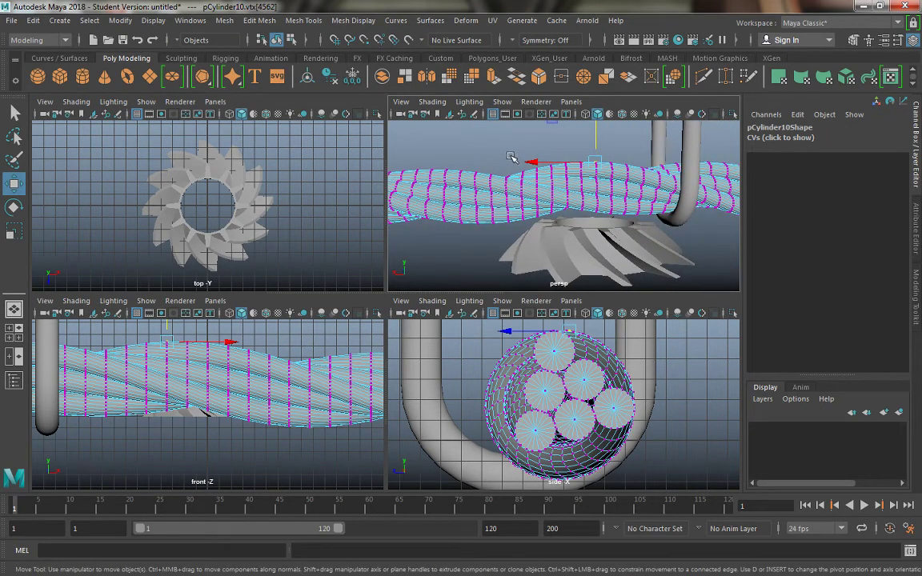
left_click_drag(516, 265, 517, 266)
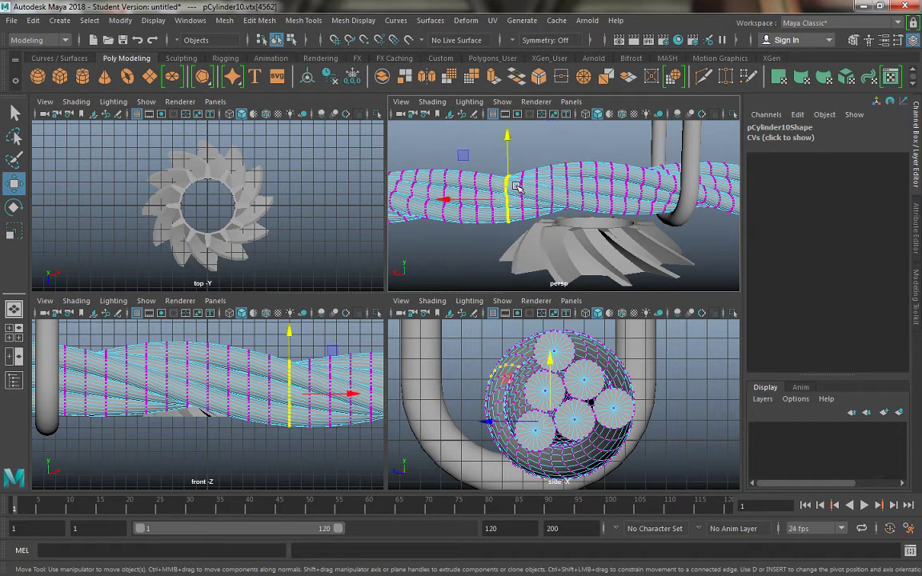
Turn on soft selection and widen its falloff along the rope until it reaches nearly to the inverted pipe
key("b")
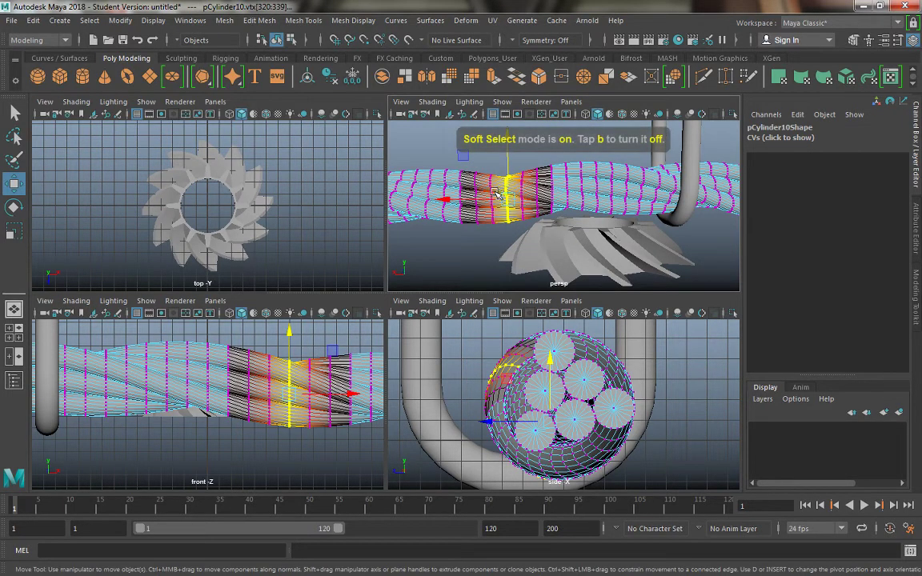
middle_click_drag(490, 188, 665, 219)
left_click_drag(665, 219, 672, 218)
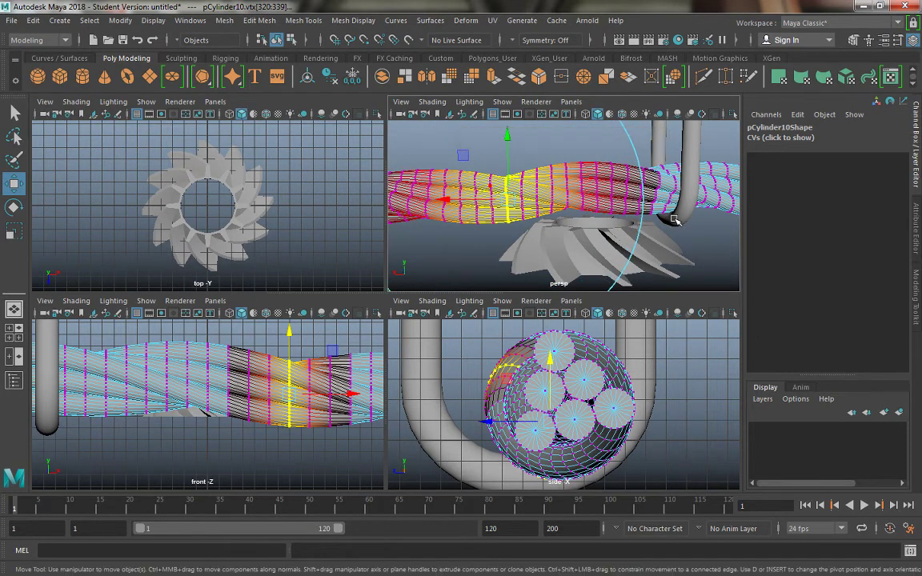
right_click_drag(562, 214, 526, 151, "alt")
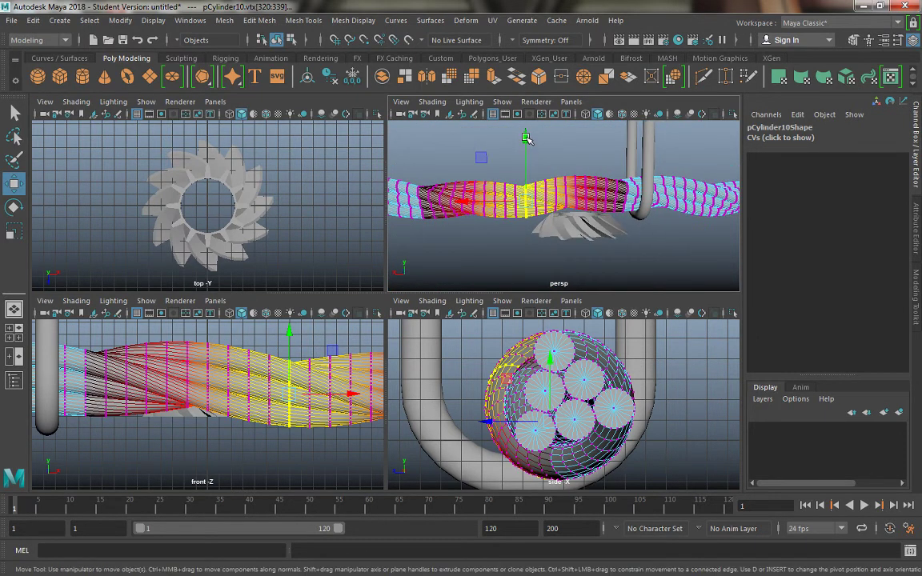
Try lowering the selected column, undo it, and pull a vertex column nearer the inverted pipe down so the rope sags
left_click_drag(526, 137, 526, 152)
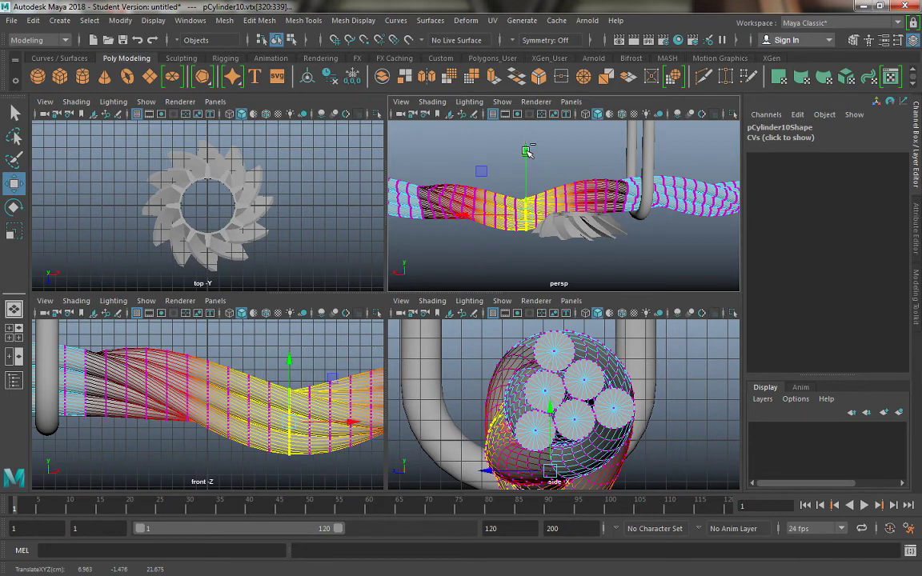
key("ctrl+z")
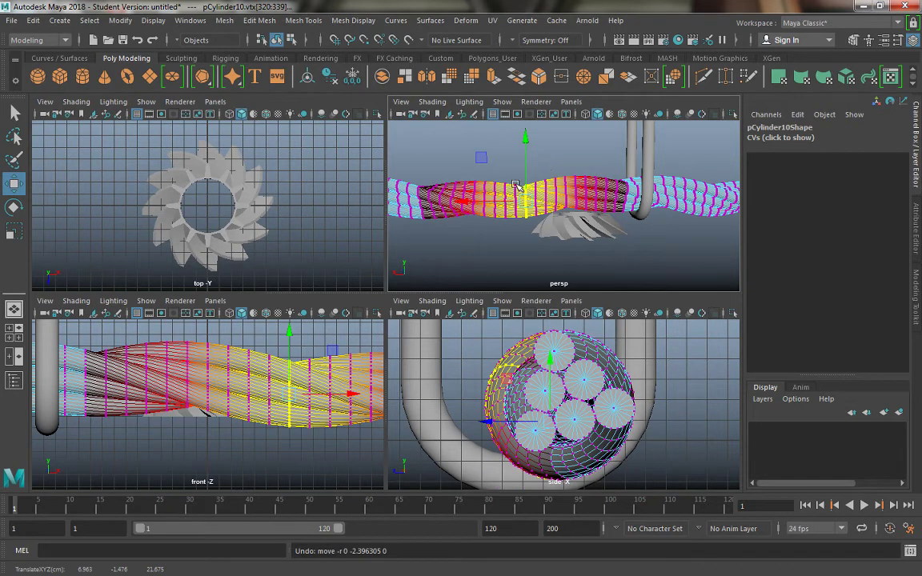
left_click_drag(544, 175, 552, 187, "alt")
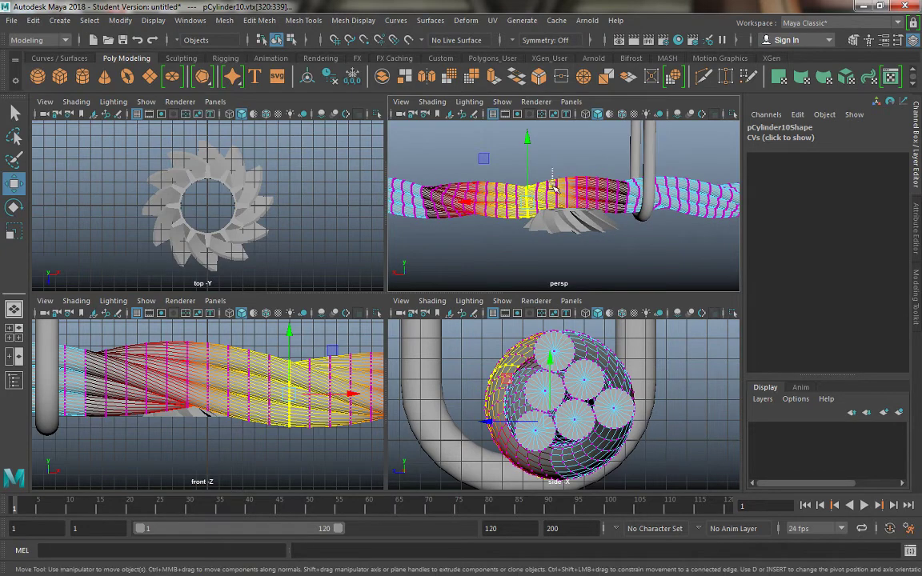
left_click_drag(562, 261, 561, 262)
left_click_drag(558, 131, 560, 151)
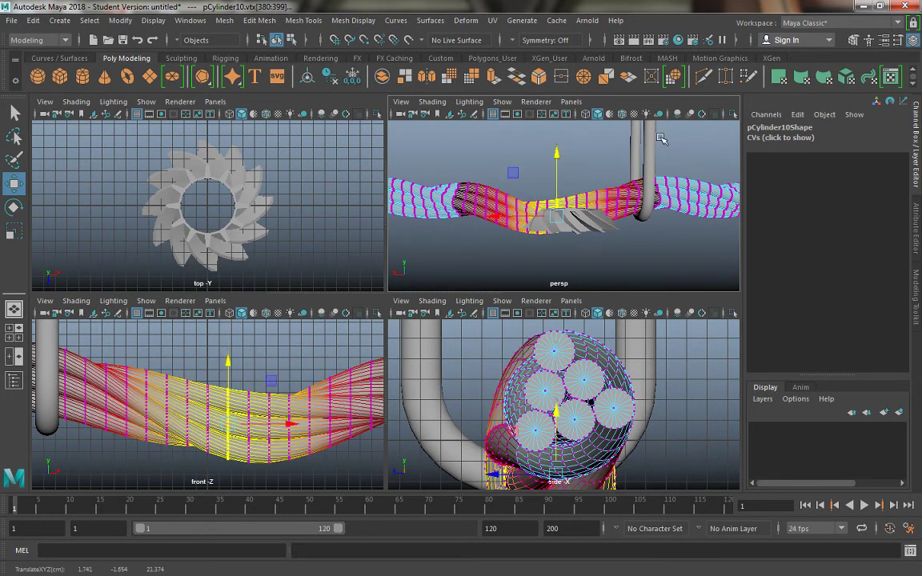
Duplicate the inverted pipe and move the copy along X to 29.16, so the sagging part of the rope hangs between both pipes
left_click(645, 148)
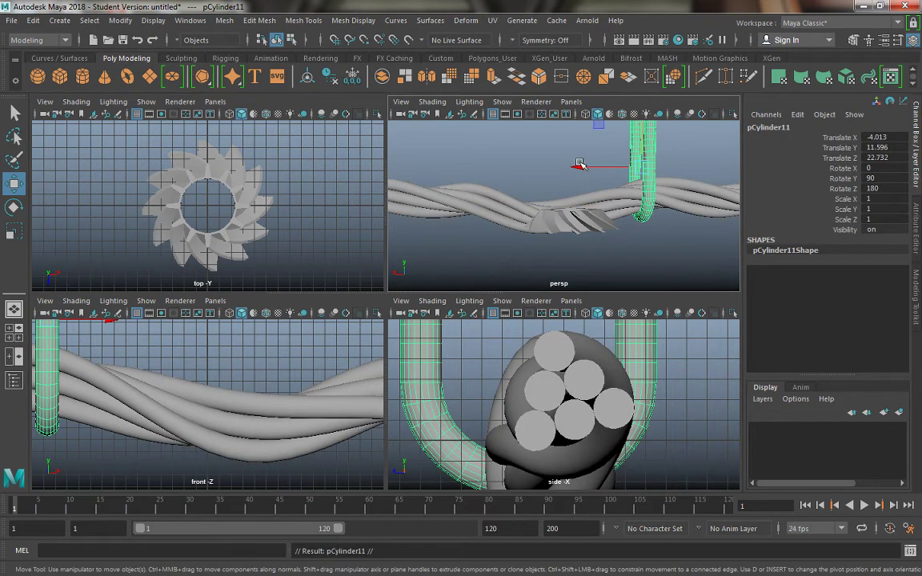
left_click_drag(579, 164, 398, 169)
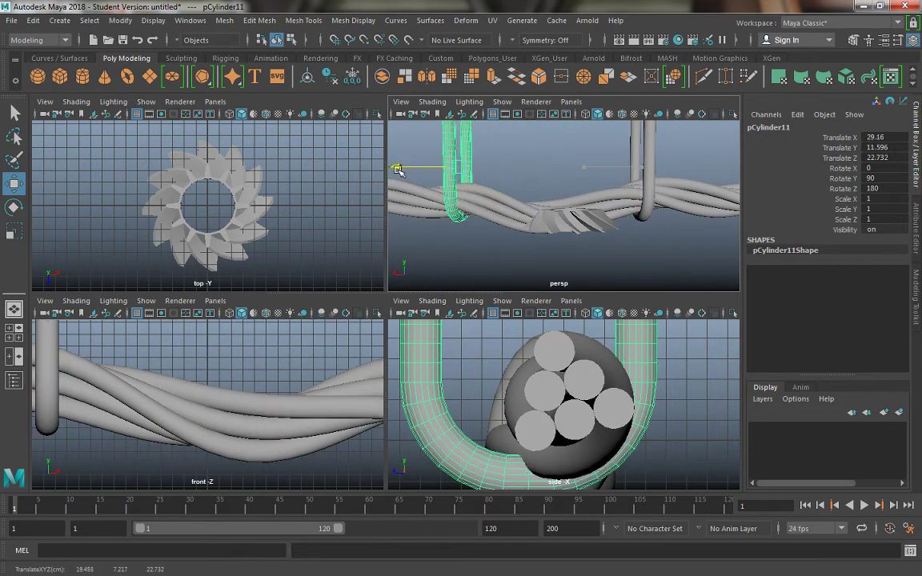
scroll(520, 170, "down", 4)
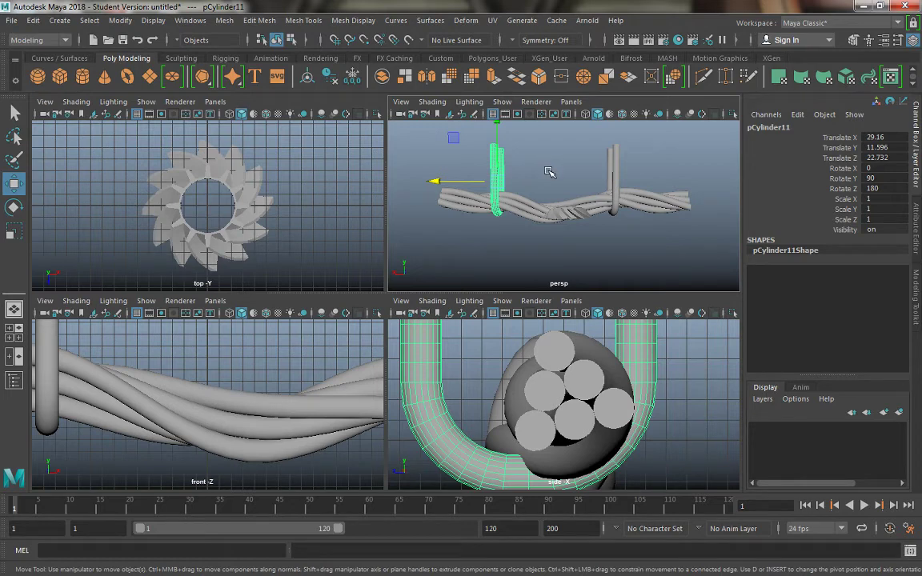
left_click_drag(498, 228, 522, 199, "alt")
right_click_drag(522, 200, 574, 213, "alt")
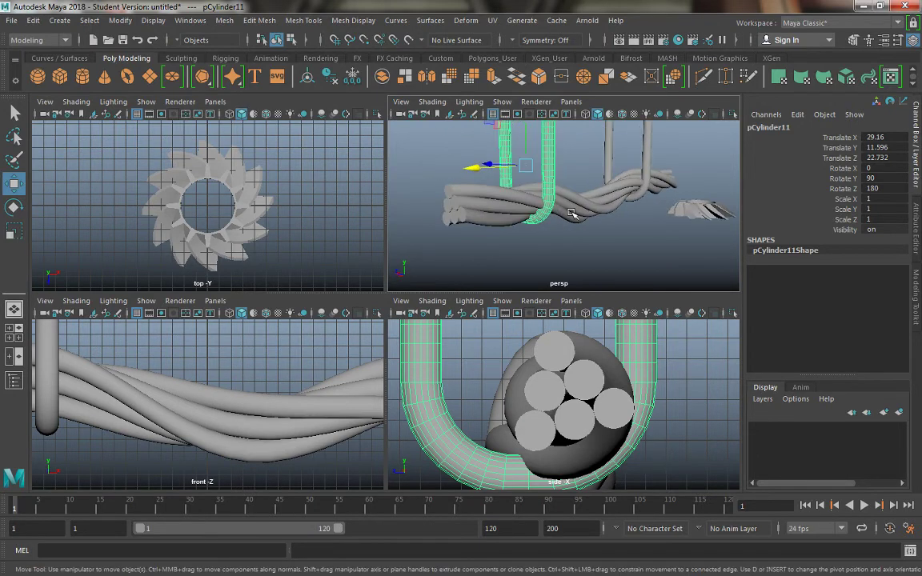
left_click_drag(575, 213, 524, 215, "alt")
right_click_drag(579, 211, 561, 211, "alt")
left_click_drag(561, 211, 504, 188, "alt")
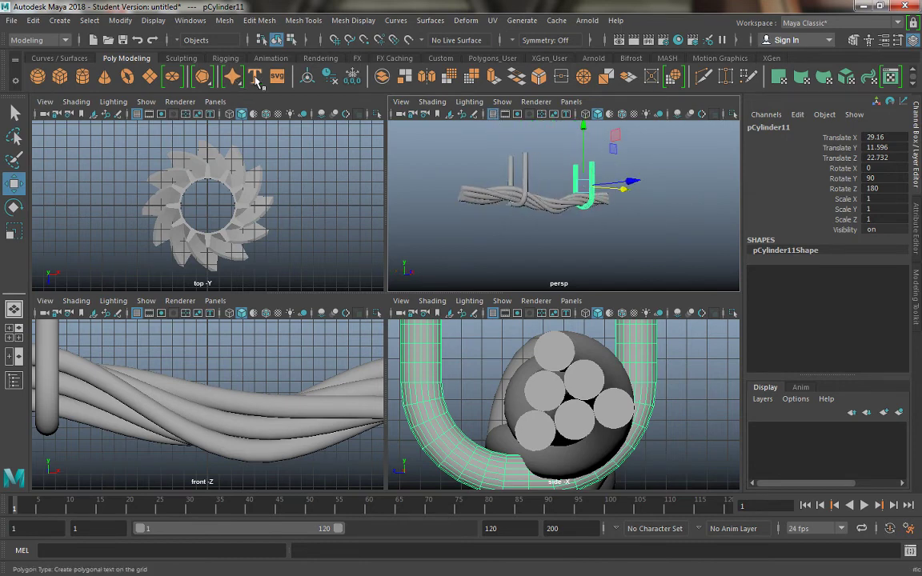
Create a polygon plane, undo a free rotation of it, and set its Z rotation to 180
left_click(149, 76)
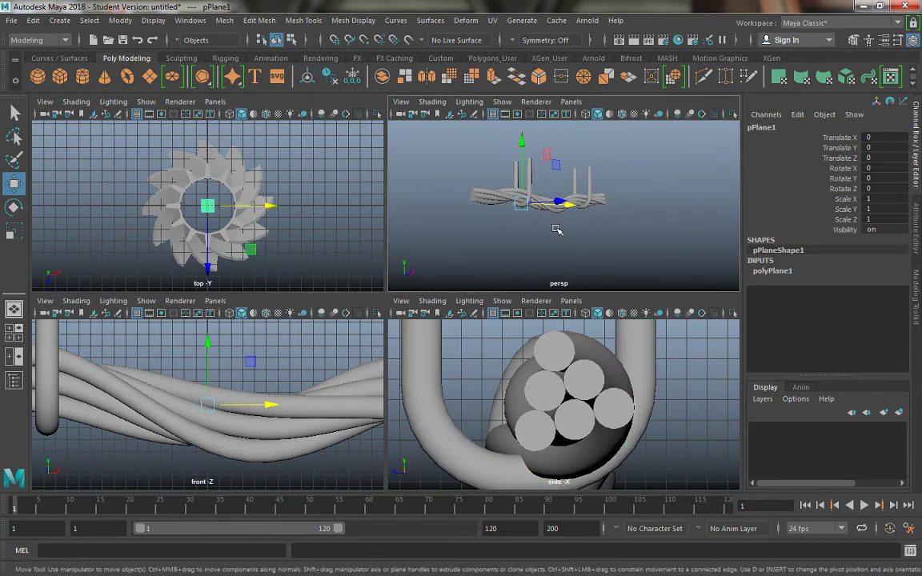
key("e")
left_click_drag(552, 174, 825, 213)
key("ctrl+z")
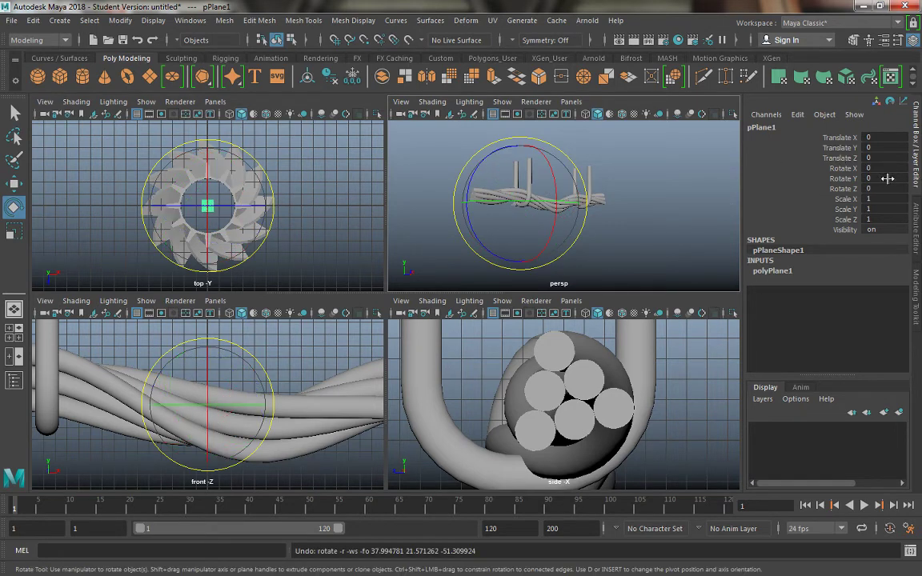
double_click(881, 189)
key("Return")
Move the plane along Z to about 20.656, in line with the rope, and stretch it to an X scale of about -7.959
key("r")
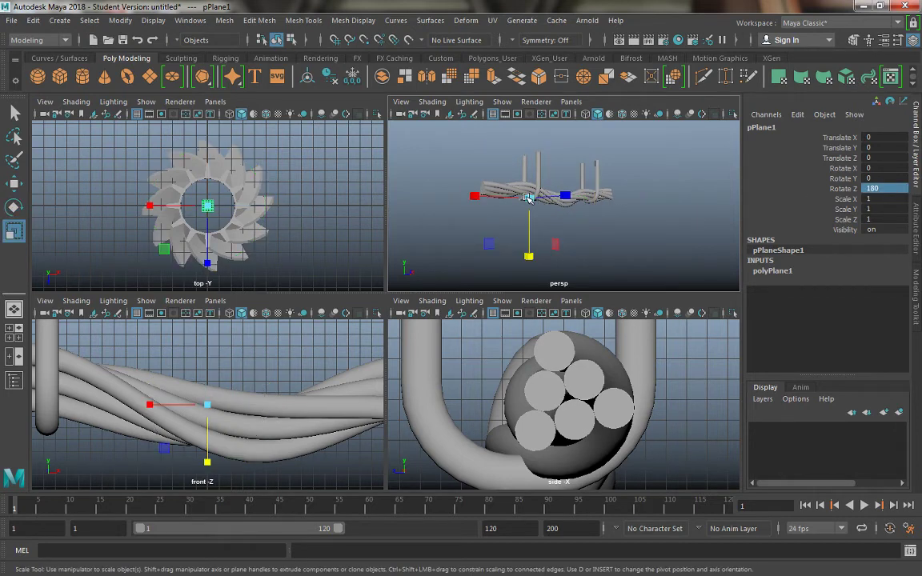
left_click(475, 196)
middle_click_drag(651, 269, 573, 195)
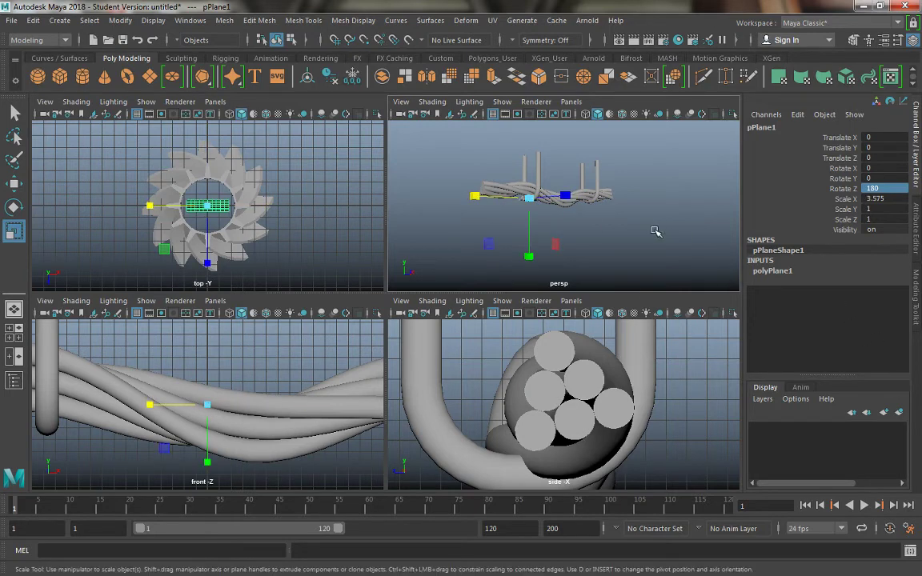
left_click_drag(577, 194, 548, 152, "alt")
key("w")
key("r")
key("f")
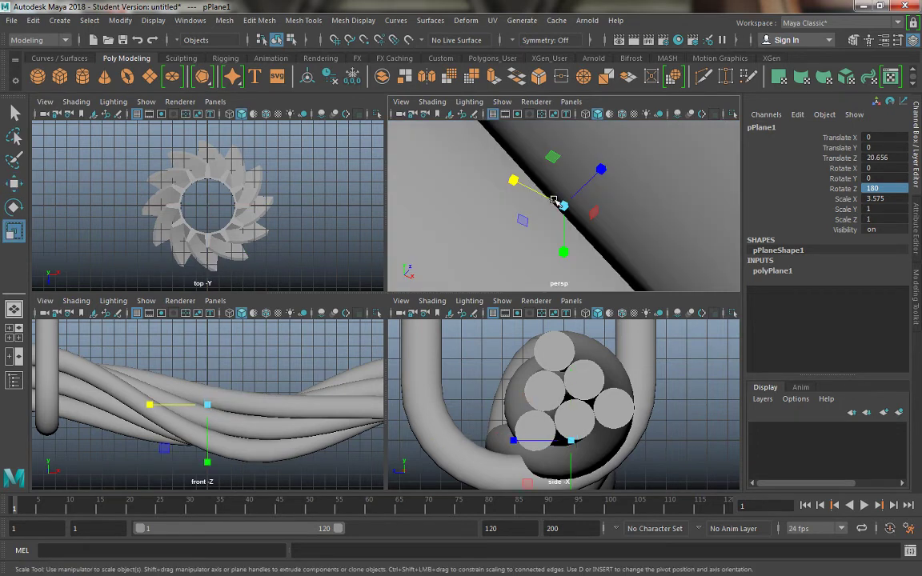
left_click_drag(563, 205, 550, 243)
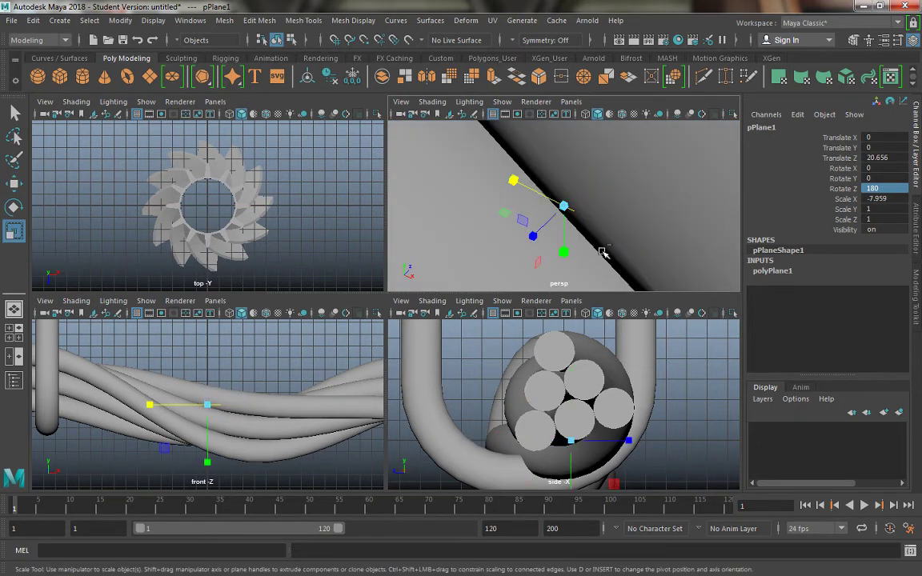
scroll(578, 214, "down", 8)
left_click_drag(568, 280, 552, 344, "alt")
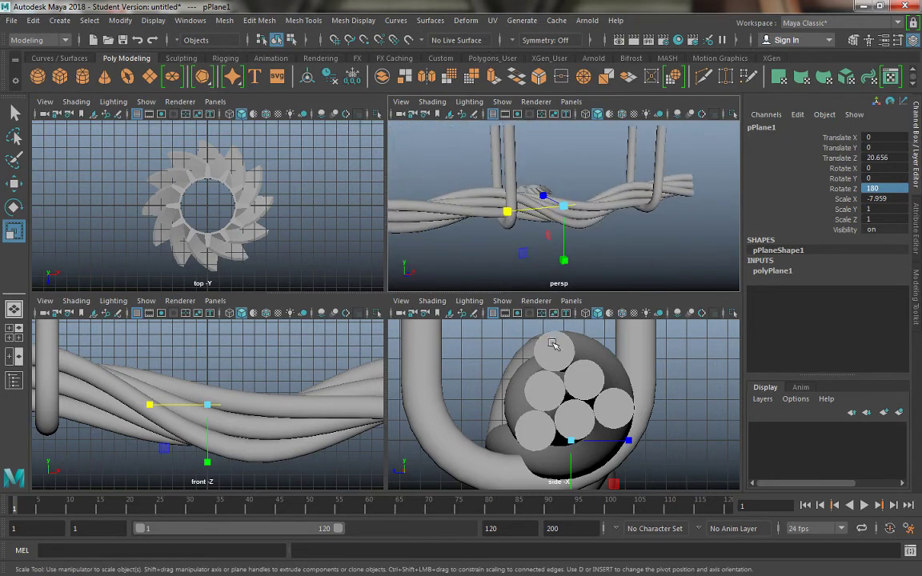
Enlarge the plane to a scale of about -156.701 in X, 19.688 in Y and 61.82 in Z
left_click(565, 206)
left_click_drag(565, 206, 633, 249)
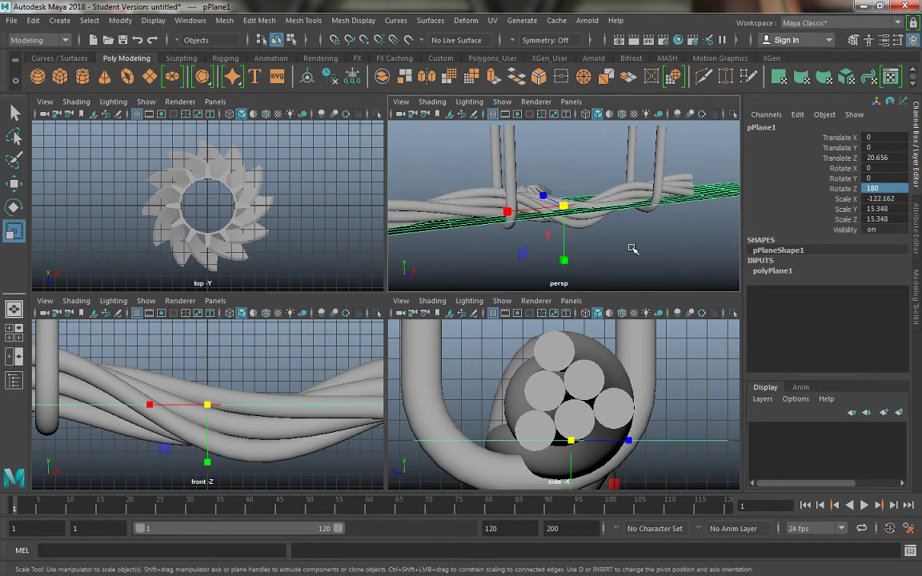
left_click_drag(565, 210, 544, 217)
middle_click_drag(506, 207, 335, 220)
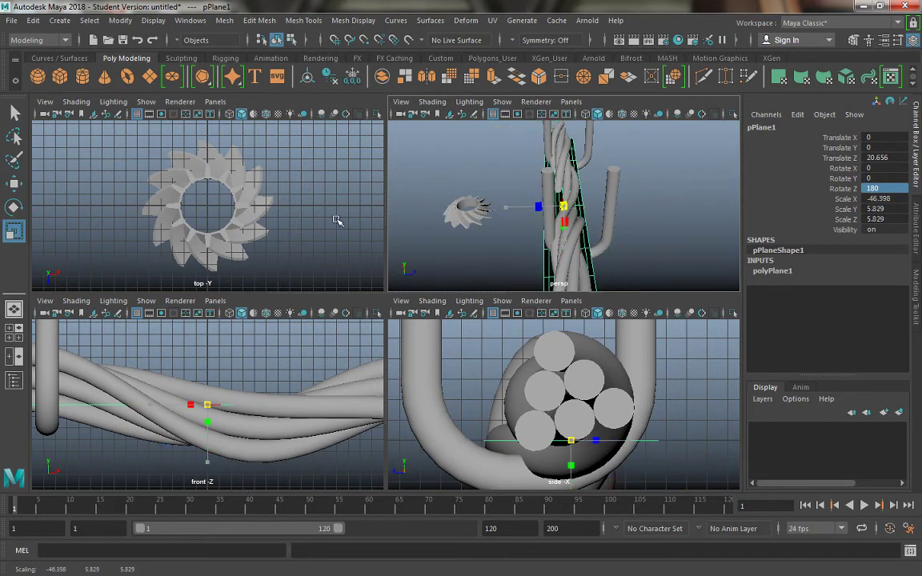
key("ctrl+z")
left_click_drag(502, 207, 430, 212)
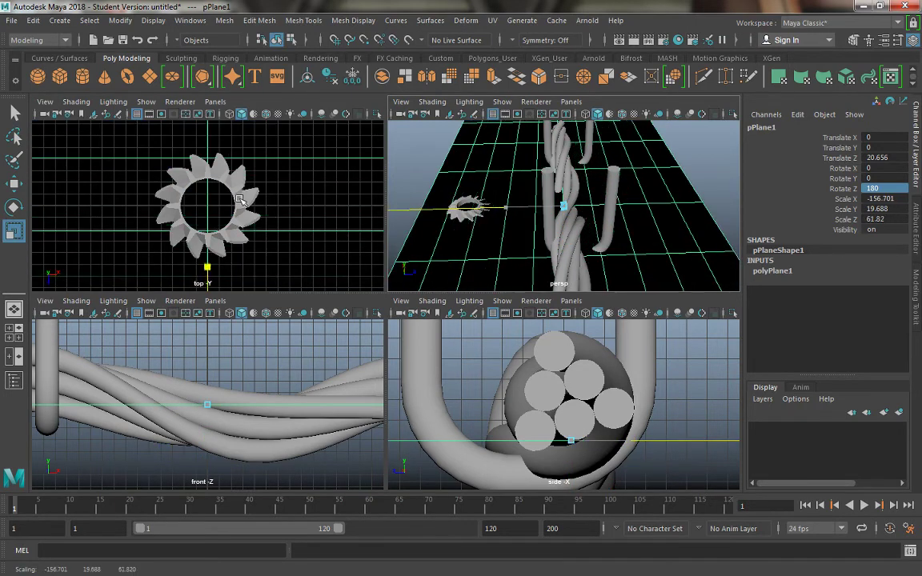
Raise the large plane along Y to the upper ends of the pipes as a ceiling, and clear the selection
left_click_drag(489, 132, 457, 138, "alt")
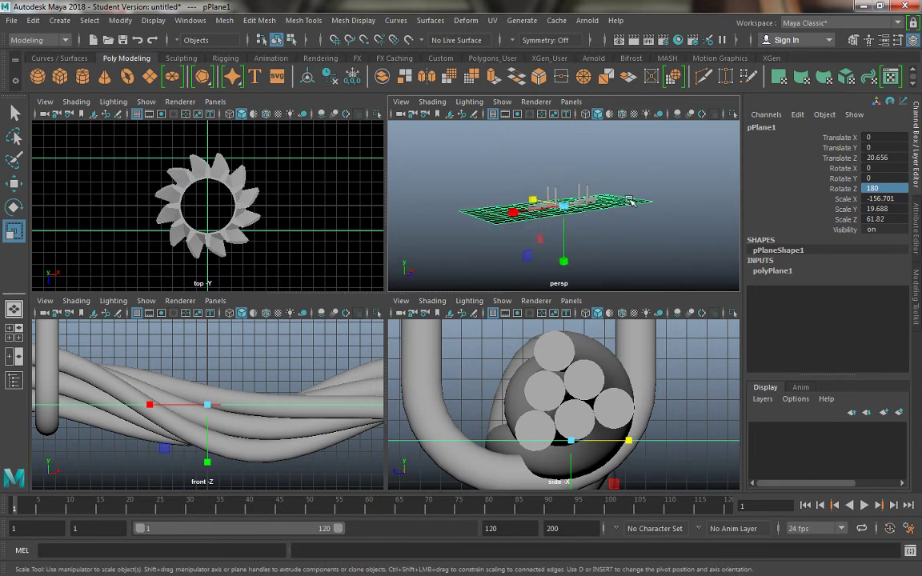
key("w")
mouse_move(564, 145)
left_mouse_down()
mouse_move(564, 124)
mouse_move(565, 132)
left_mouse_up()
left_click_drag(602, 241, 650, 268, "alt")
left_click(634, 257)
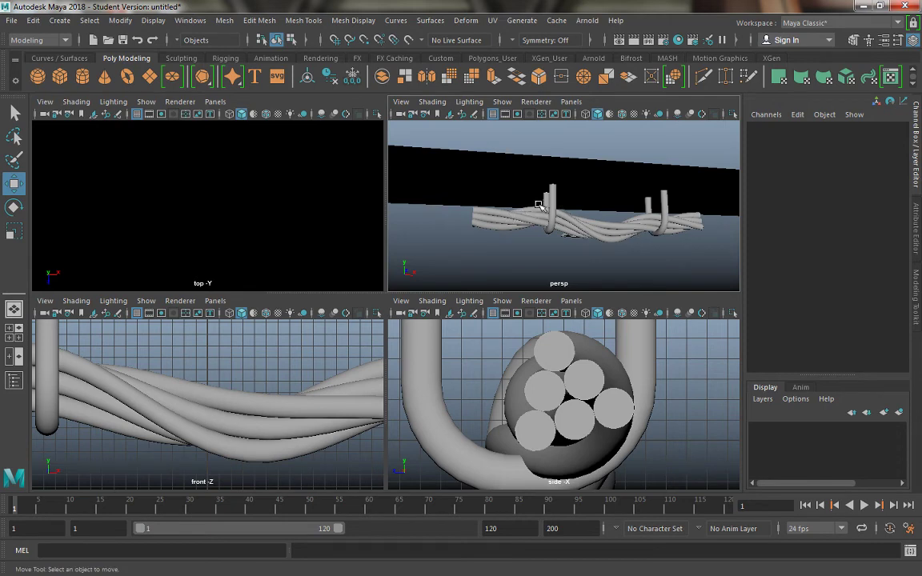
Shift the twisted rope along Z to about 1.782 so it rests centred in the two inverted pipes
left_click_drag(541, 206, 619, 222, "alt")
left_click(556, 217)
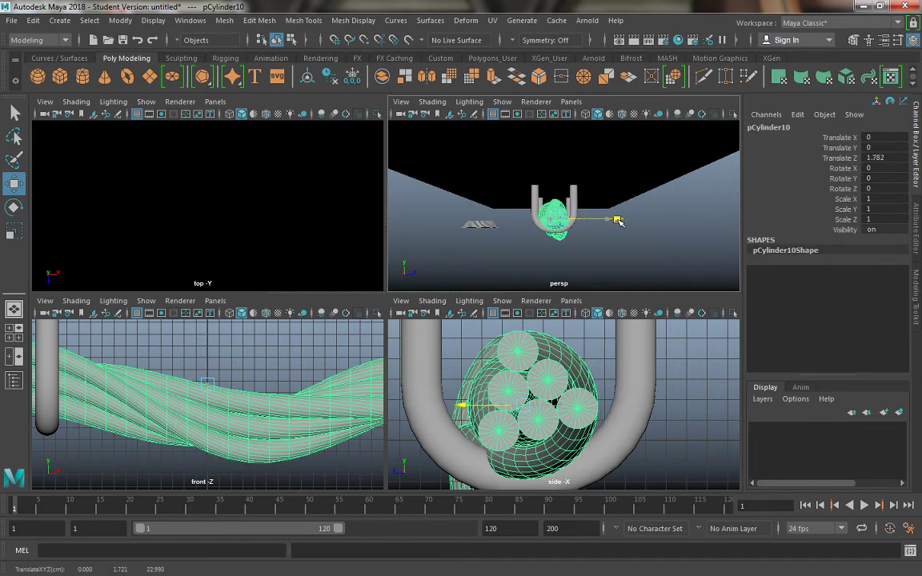
left_click_drag(485, 224, 614, 243, "alt")
Select the gear, look through the available nonlinear deformers, and open the gear's shape attributes
left_click(464, 223)
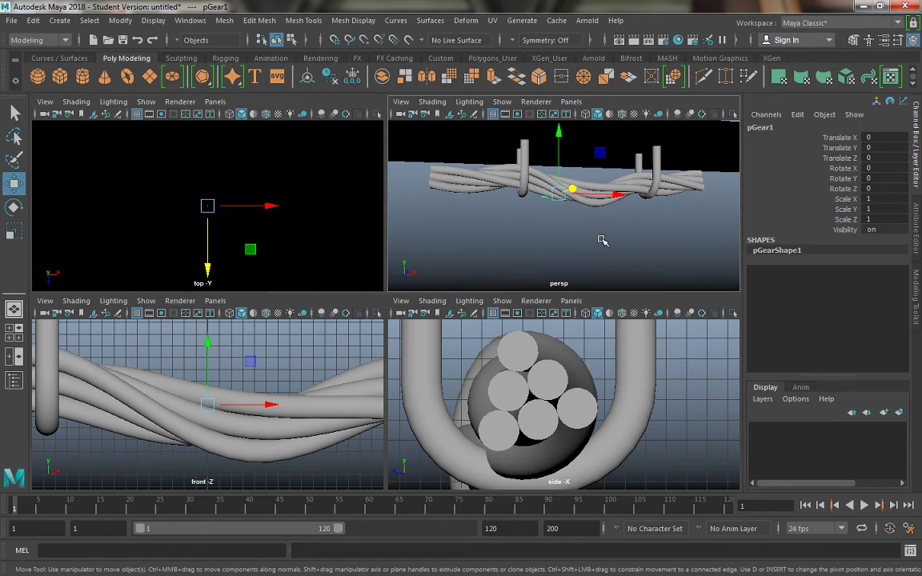
left_click_drag(511, 199, 473, 152, "alt")
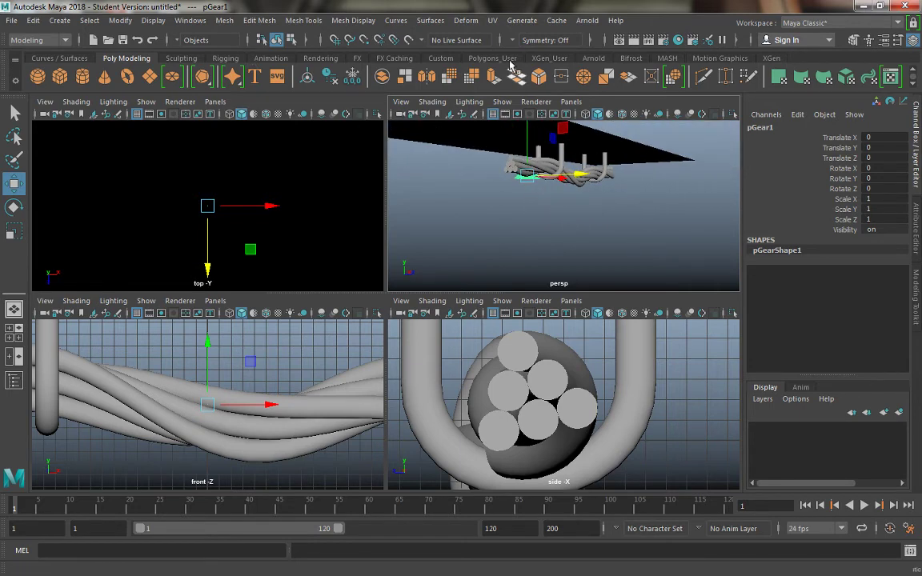
left_click(467, 21)
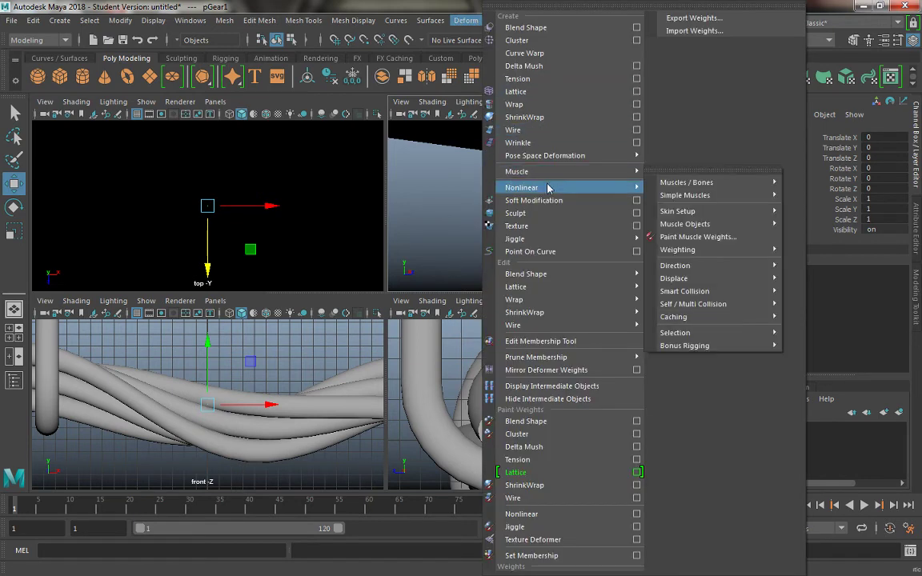
mouse_move(609, 187)
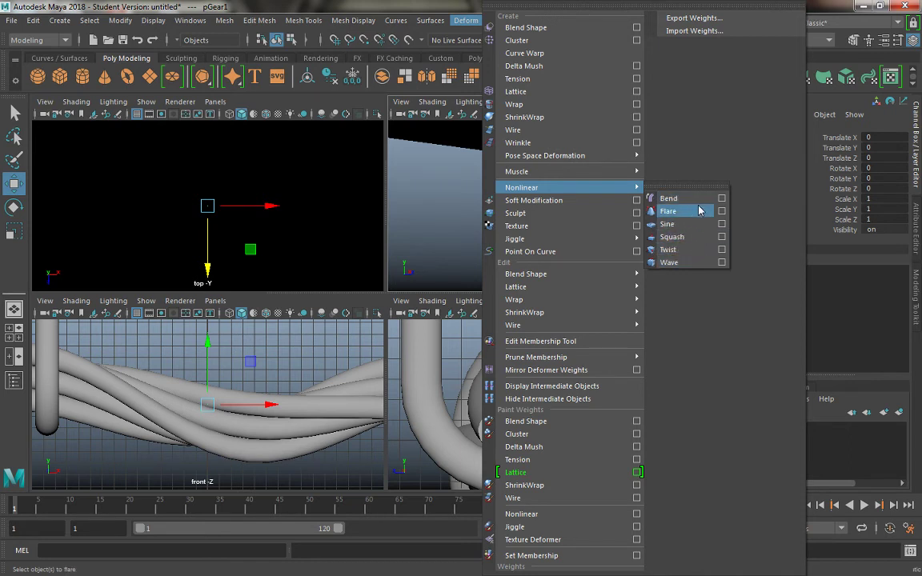
left_click(919, 223)
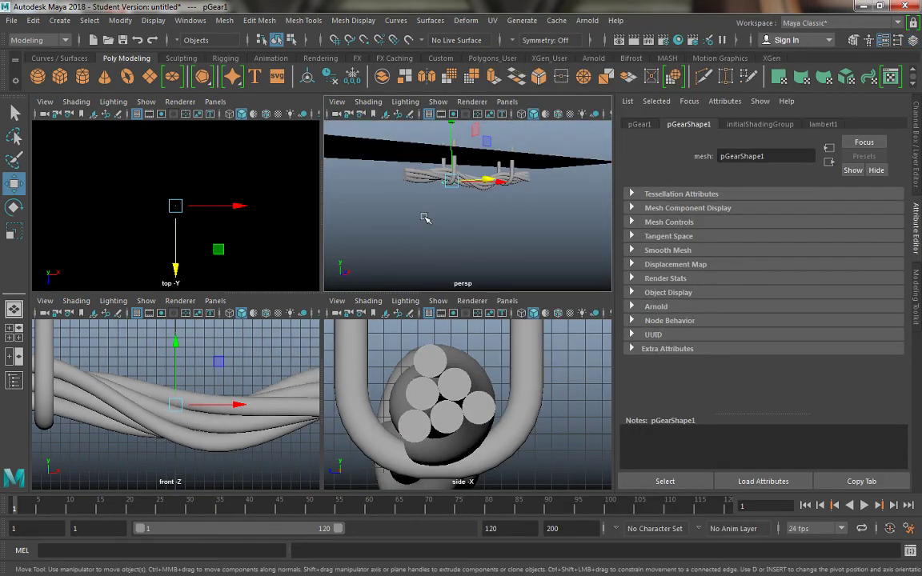
left_click_drag(425, 218, 379, 233, "alt")
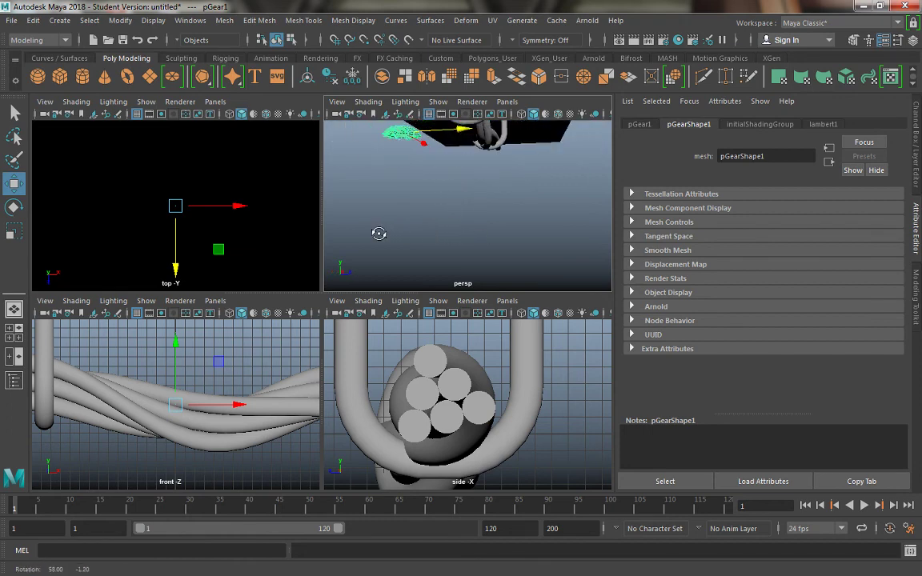
Create a platonic solid polygon primitive and frame it inside the gear in the perspective view
left_click_drag(433, 206, 500, 184, "alt")
left_click_drag(421, 195, 435, 175, "alt")
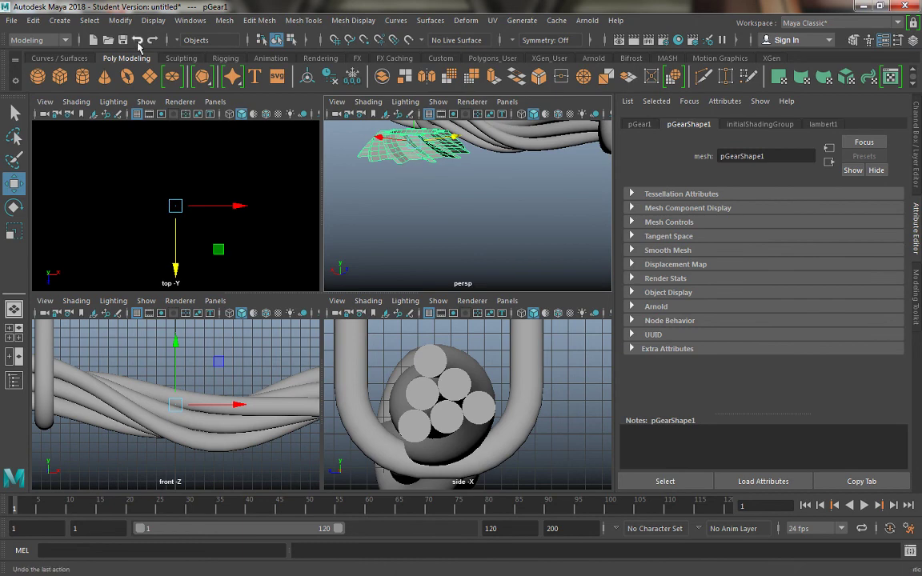
left_click(53, 18)
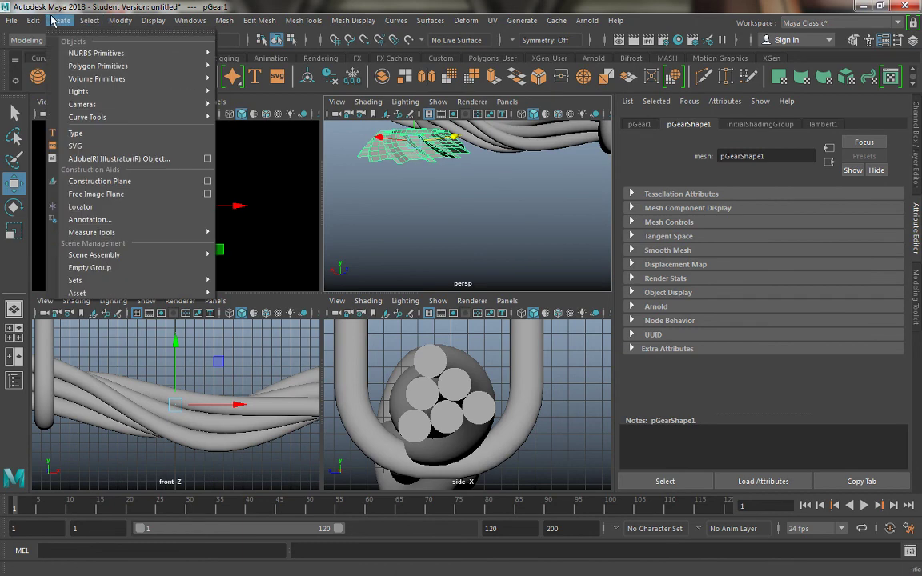
mouse_move(81, 69)
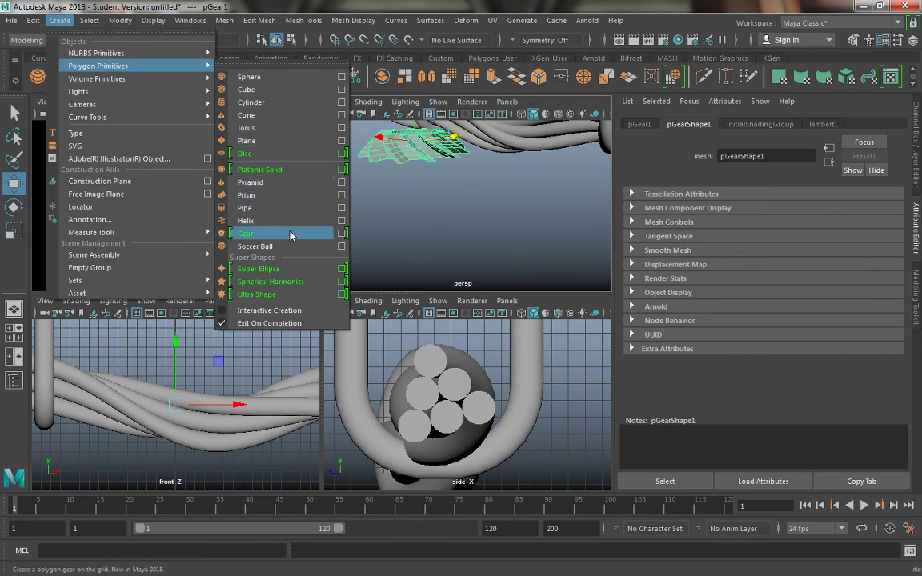
left_click(302, 169)
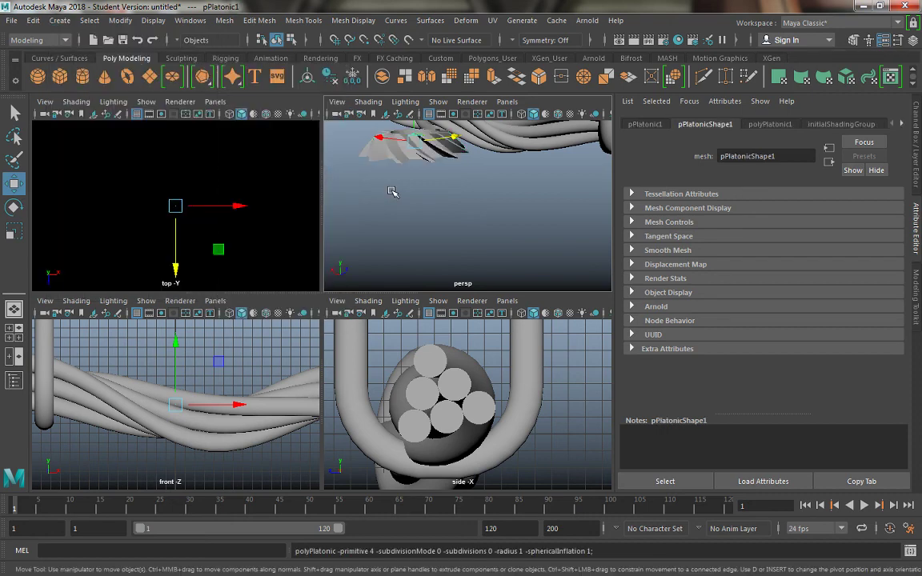
key("f")
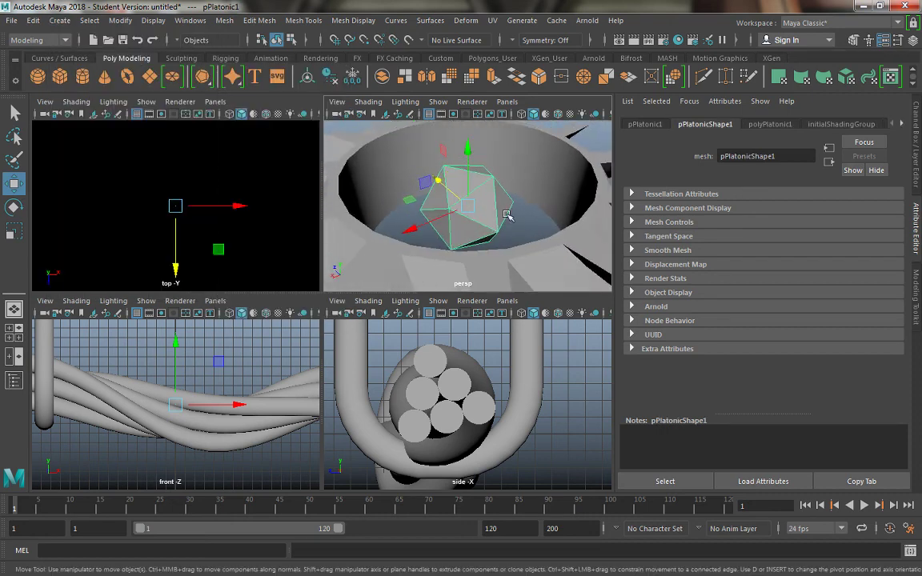
Move the platonic solid along X by about -6.474 to beside the gear, and delete it
scroll(506, 215, "down", 3)
left_click_drag(457, 199, 547, 181, "alt")
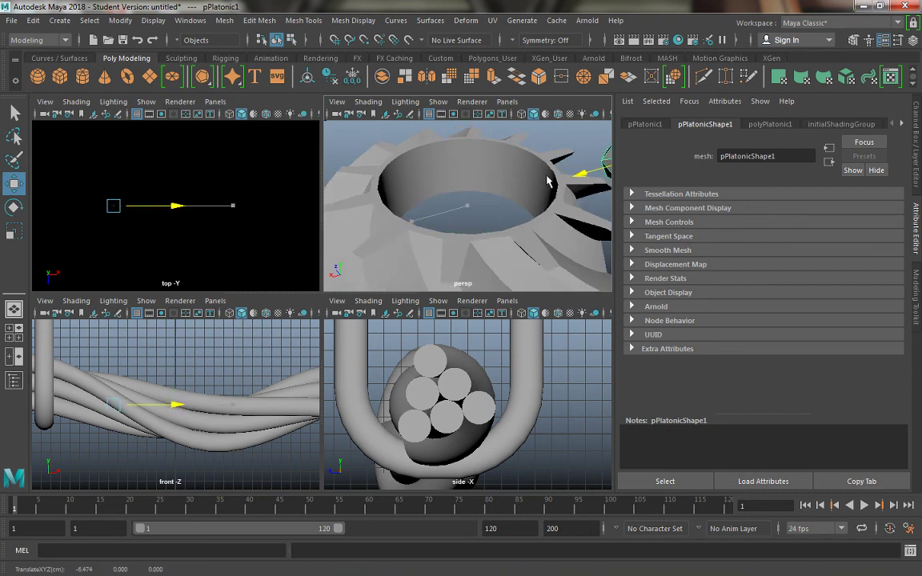
middle_click_drag(548, 181, 268, 192, "alt")
left_click_drag(535, 200, 500, 193, "alt")
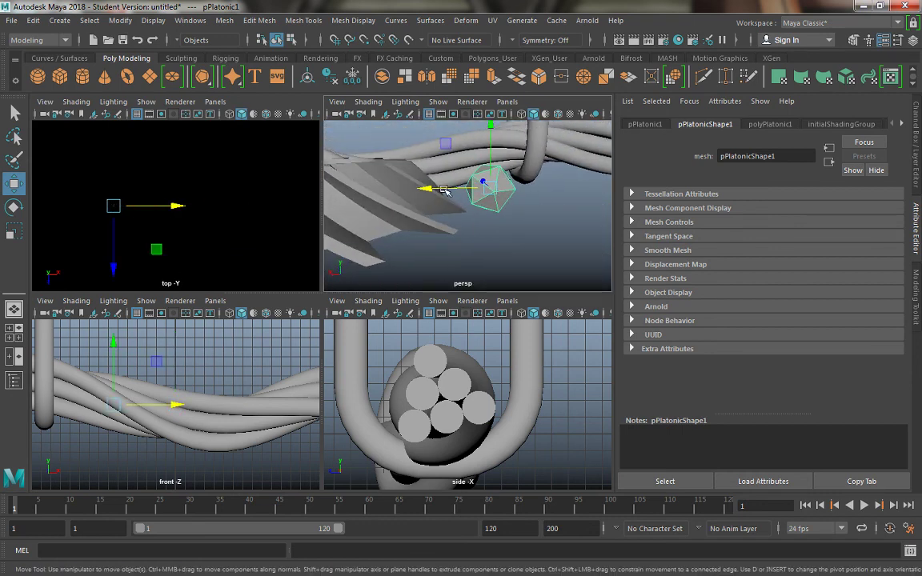
left_click_drag(444, 190, 429, 188, "alt")
key("Delete")
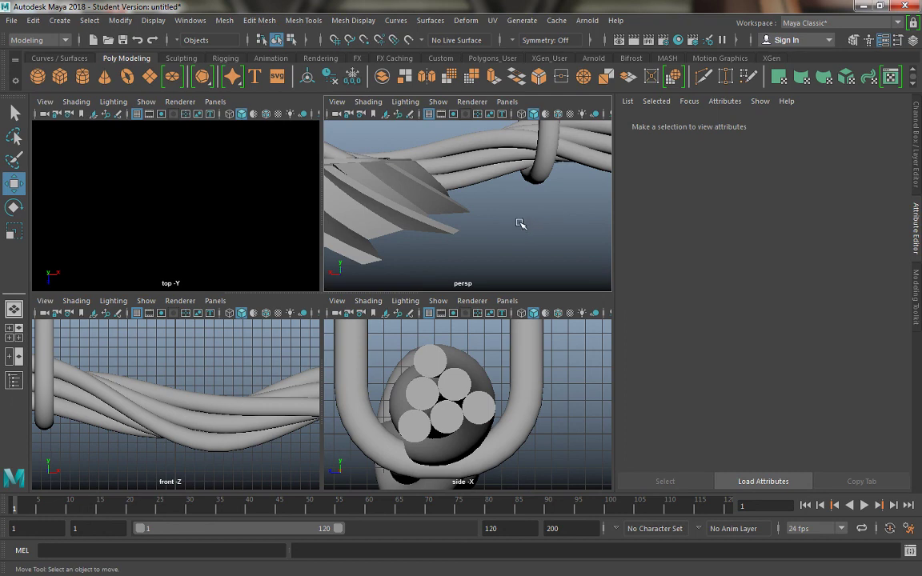
Inspect the wireframes of the rope, pipes and gear, and look through the available nonlinear deformers
right_click_drag(521, 224, 370, 200, "alt")
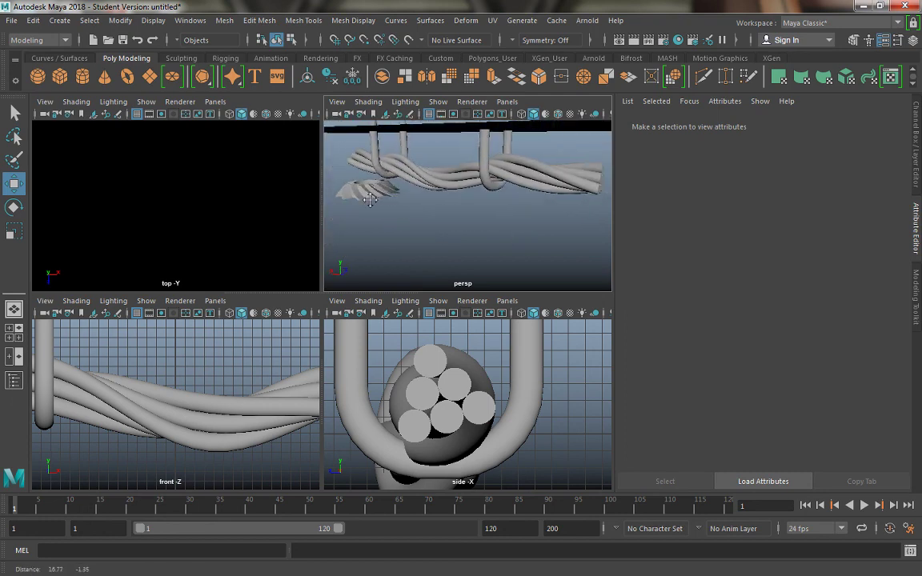
left_click_drag(370, 200, 434, 170, "alt")
left_click_drag(367, 194, 587, 277)
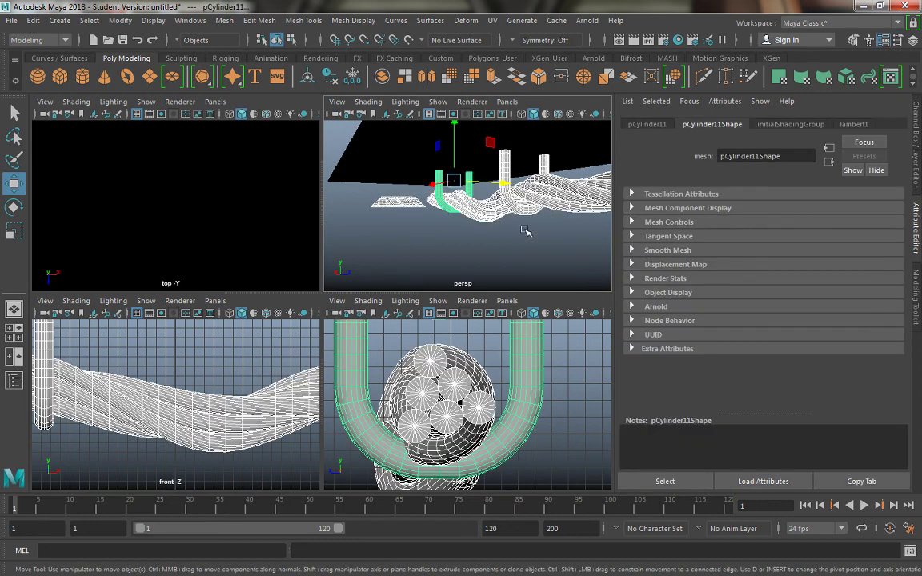
left_click(486, 239)
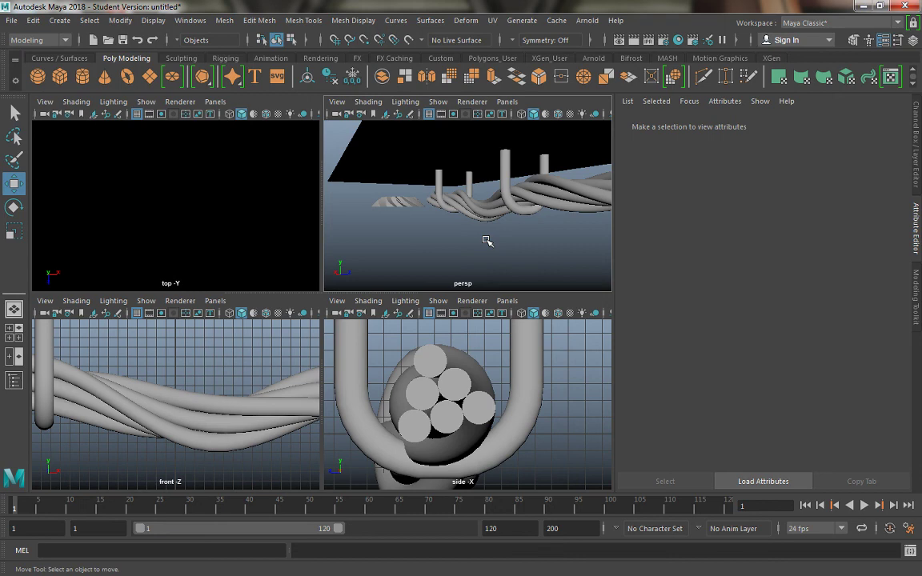
left_click(469, 21)
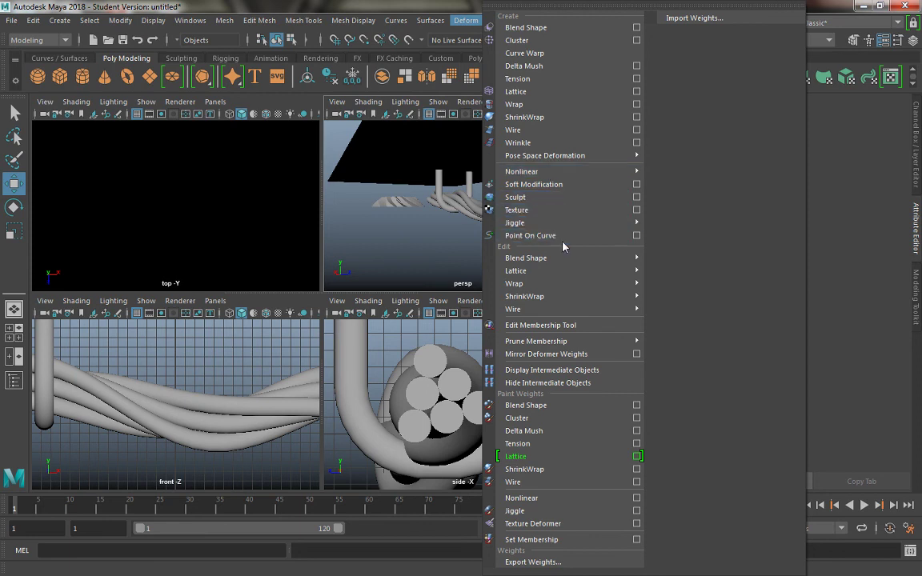
mouse_move(567, 176)
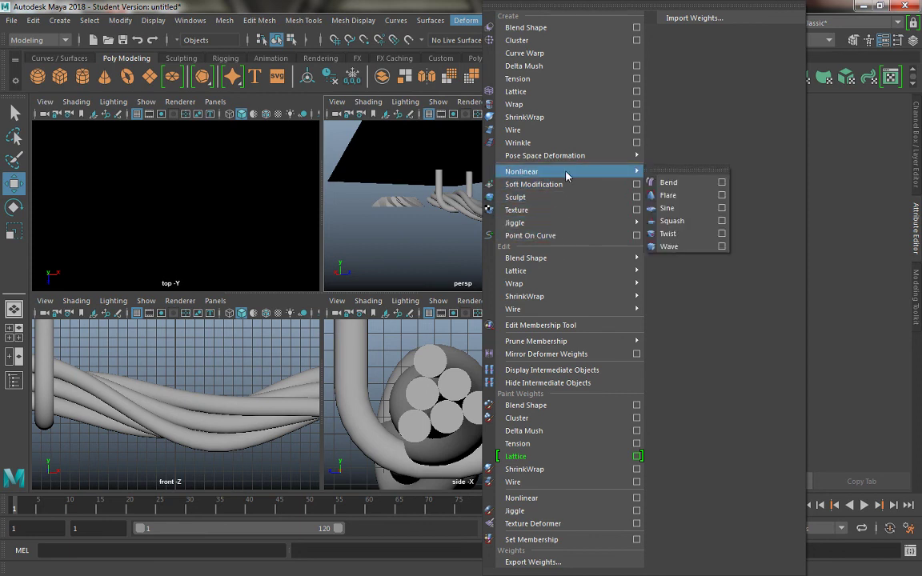